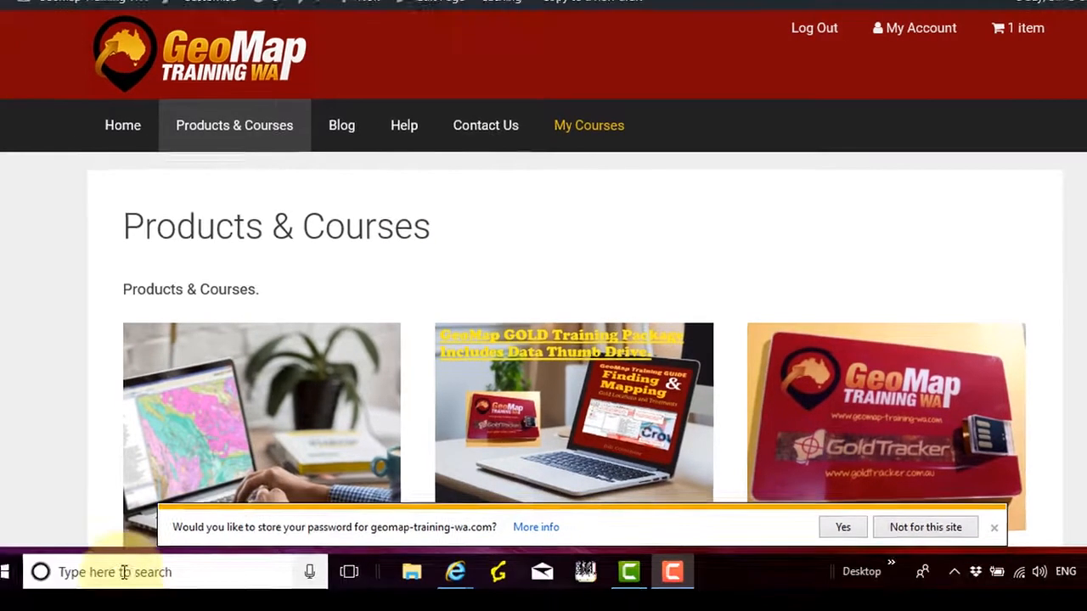
# Step: Search Windows for "system" and open About your PC
pyautogui.click(124, 572)
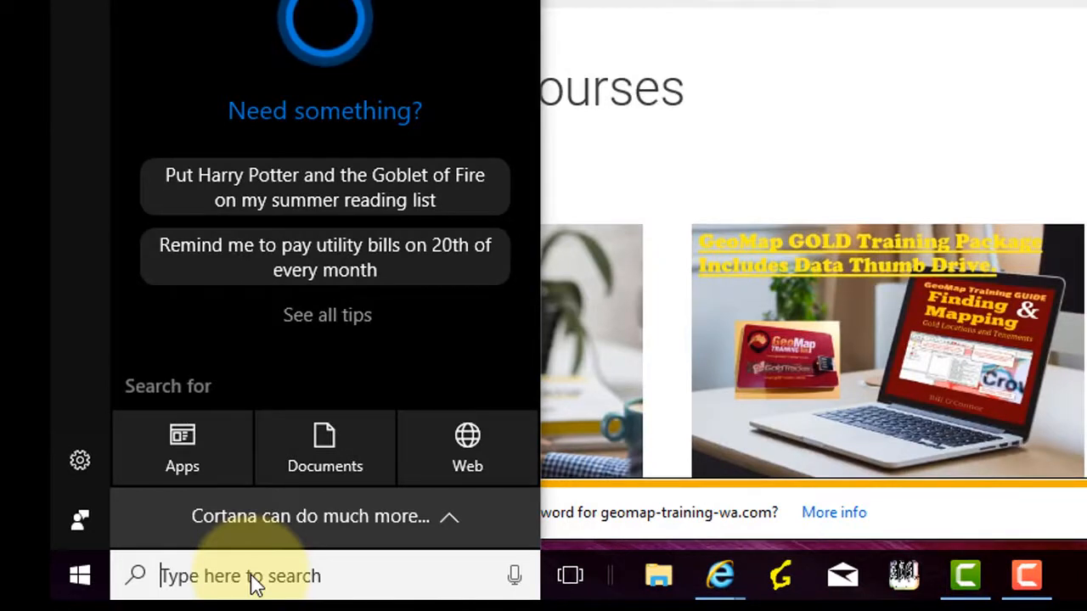
pyautogui.write('sy')
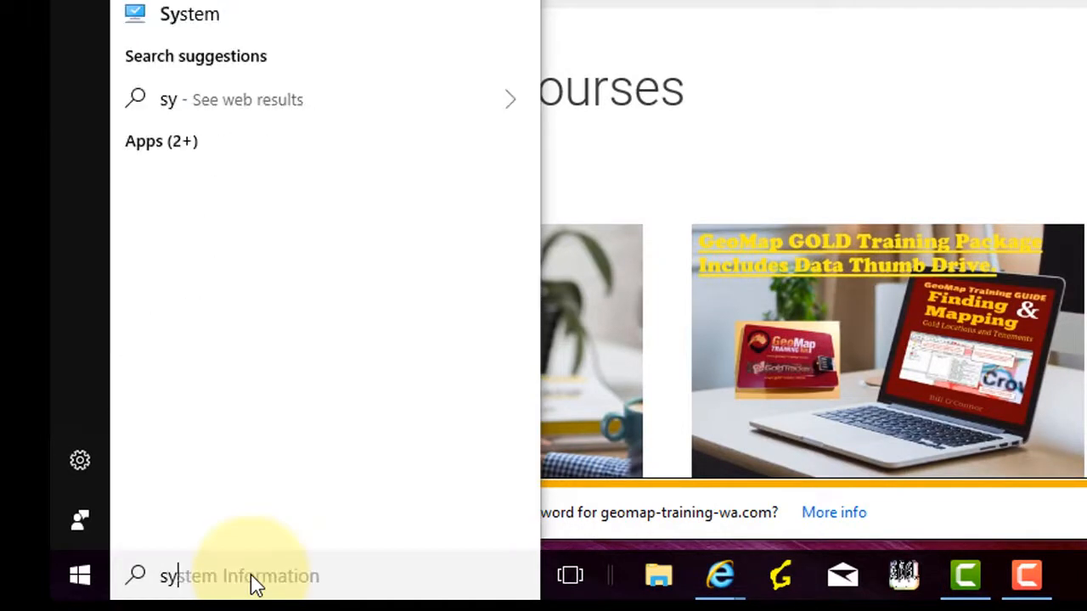
pyautogui.write('stem')
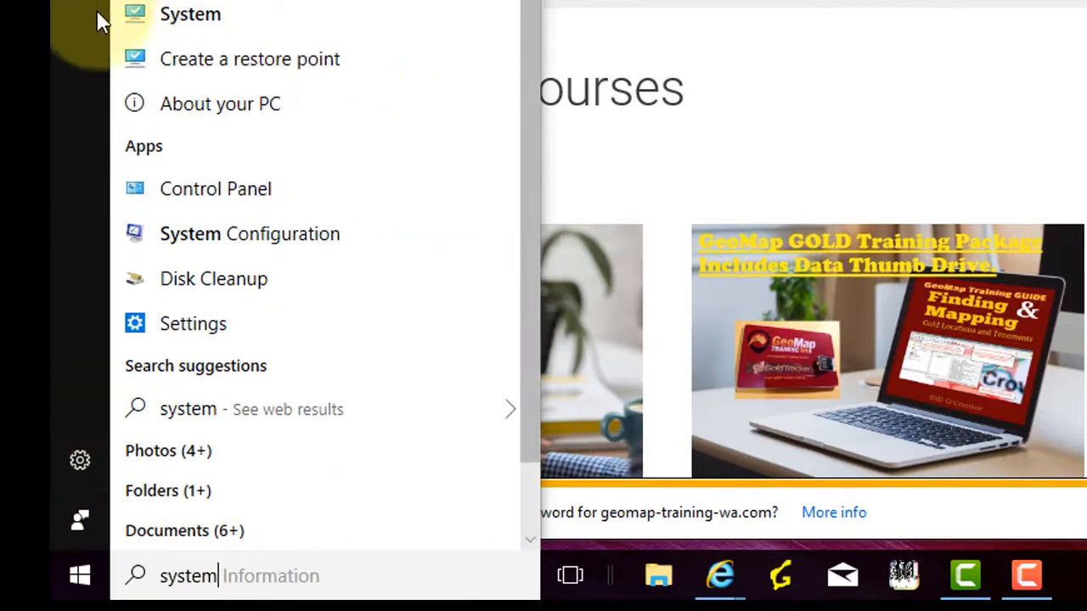
pyautogui.click(204, 124)
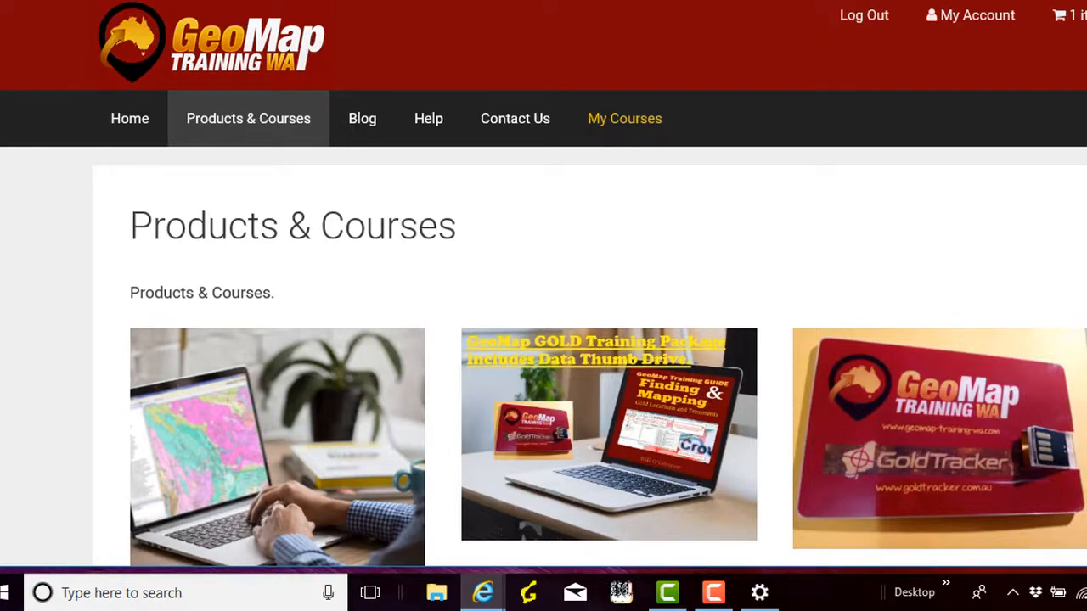
# Step: Search the web in a new browser tab for "dmirs data and software centre" and open the Welcome to DMIRS Data and Software Centre result
pyautogui.hotkey('ctrl', 't')
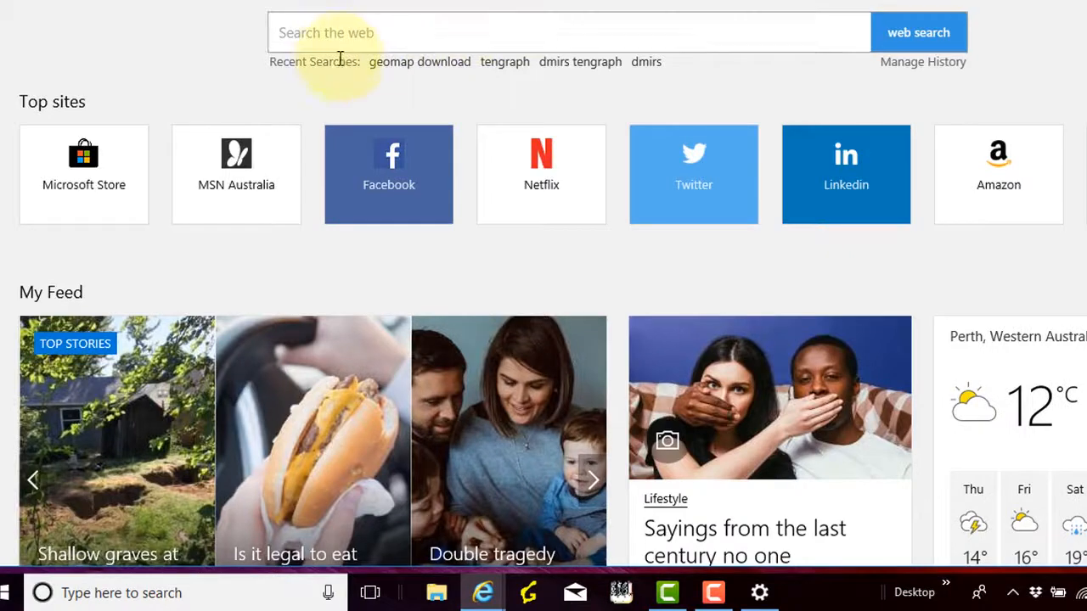
pyautogui.click(361, 35)
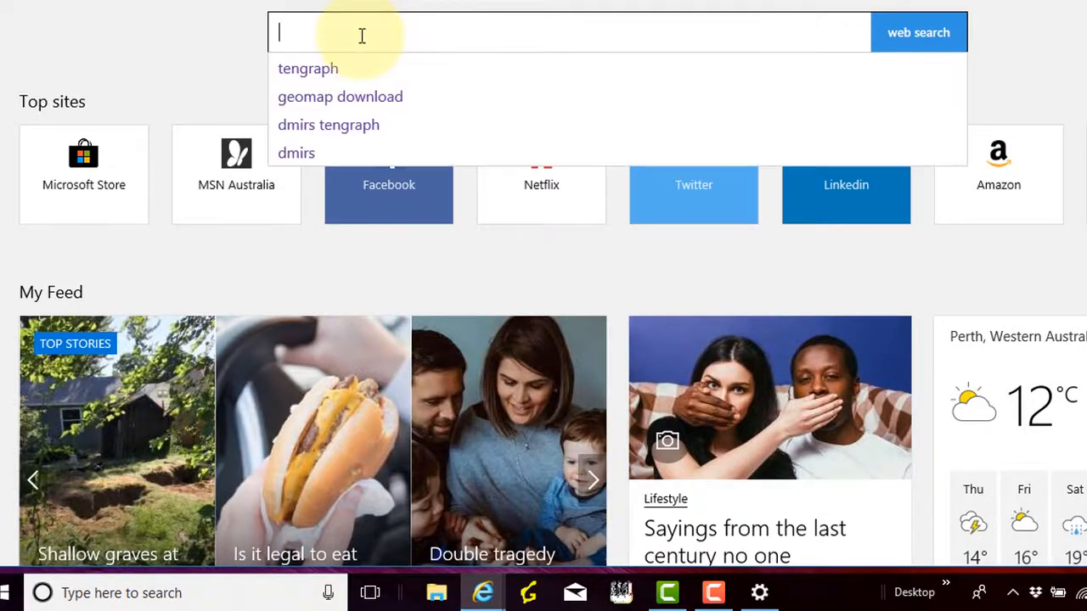
pyautogui.write('d')
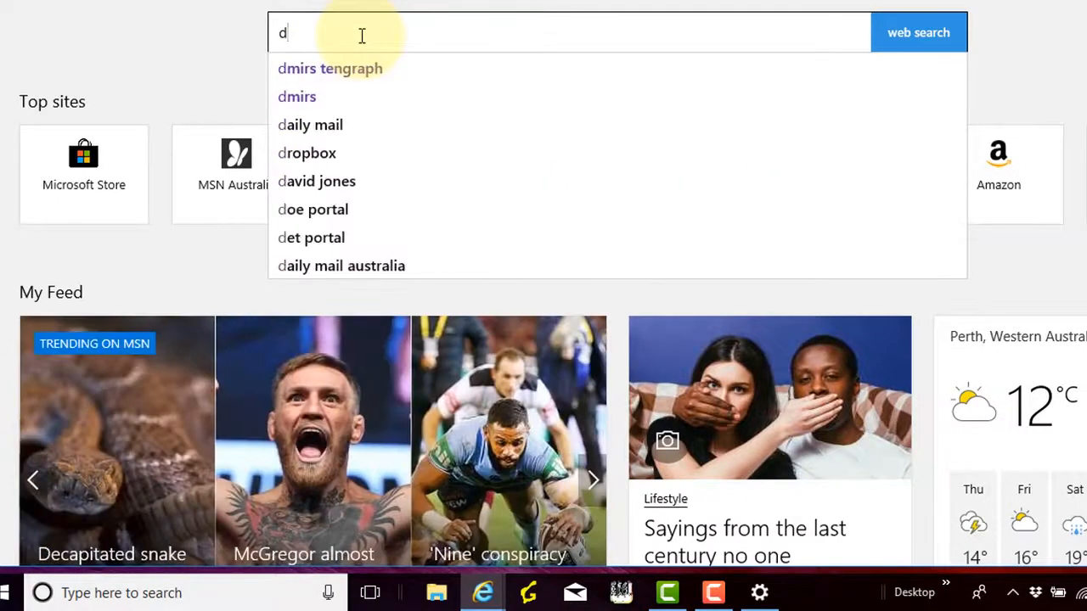
pyautogui.write('mirs')
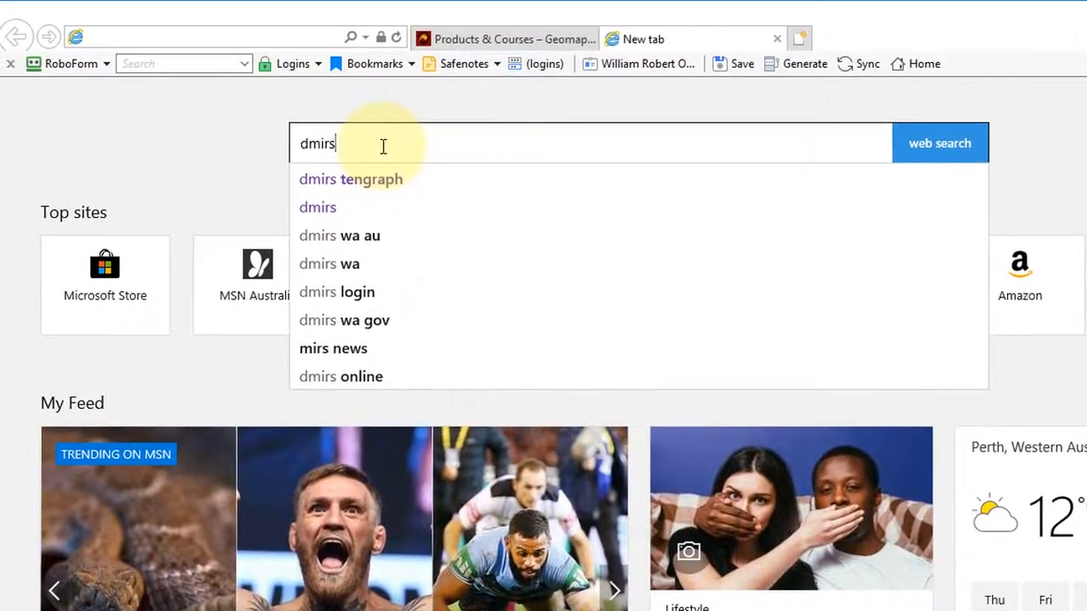
pyautogui.write(' dat')
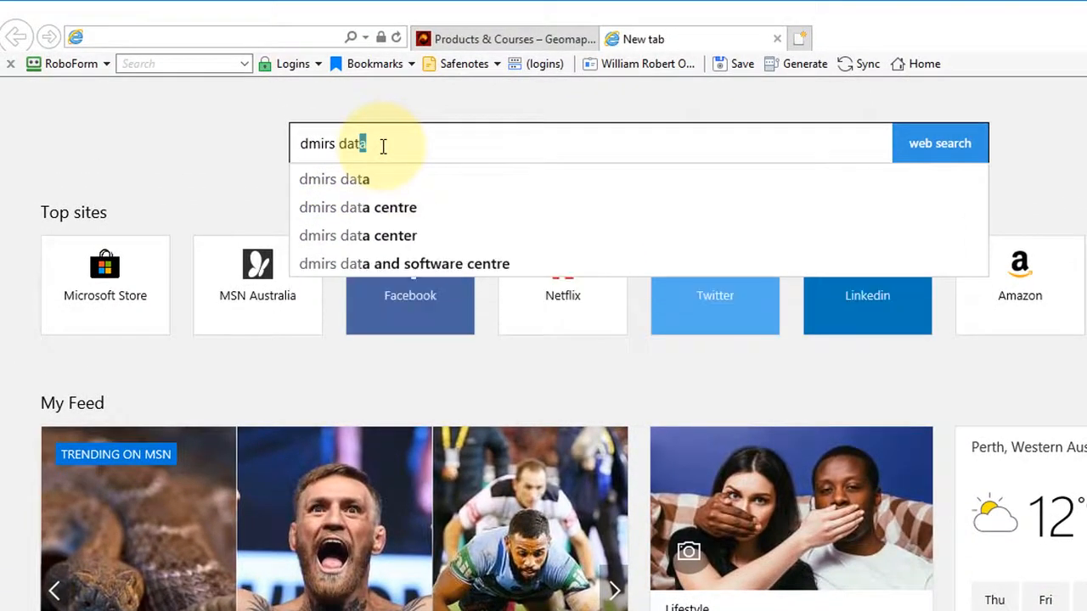
pyautogui.write('a')
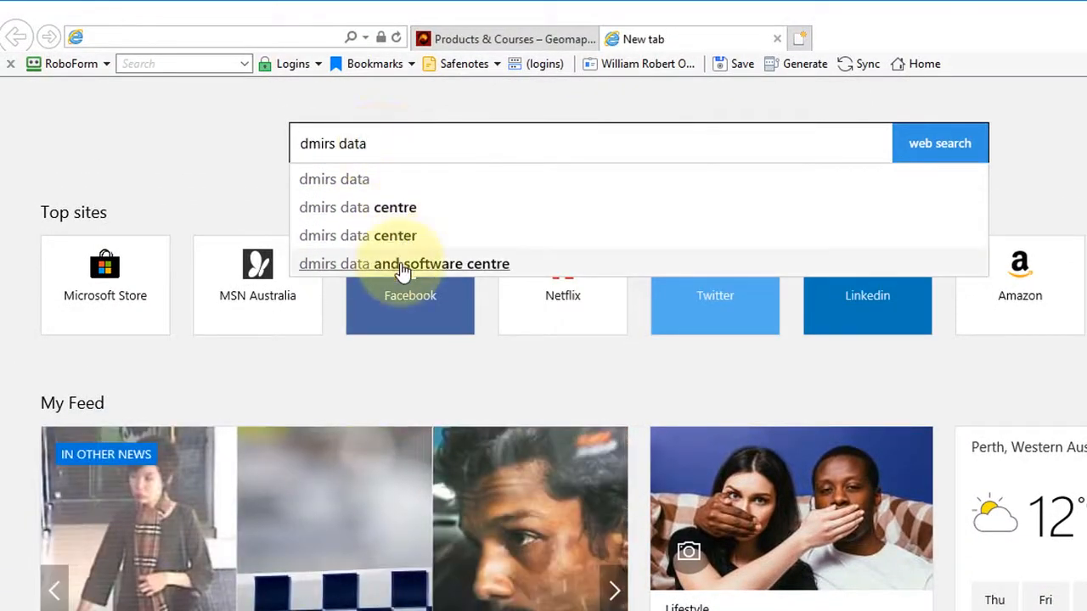
pyautogui.click(402, 266)
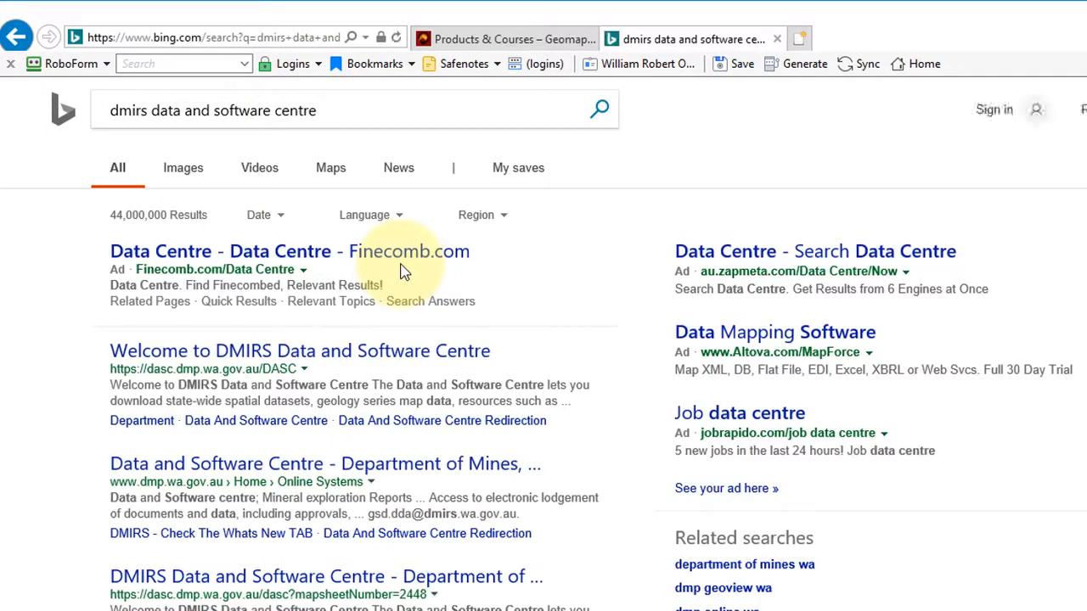
pyautogui.click(293, 354)
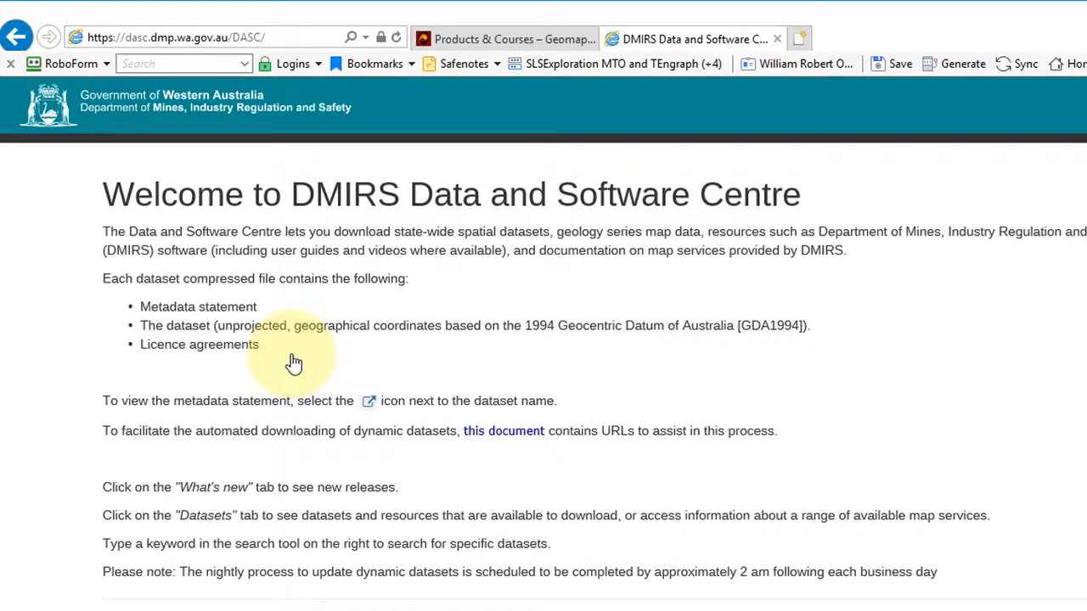
# Step: Within the Resources datasets, expand GeoMap.WA and show the download details for the 64Bit operating system version
pyautogui.scroll(-4, 704, 399)
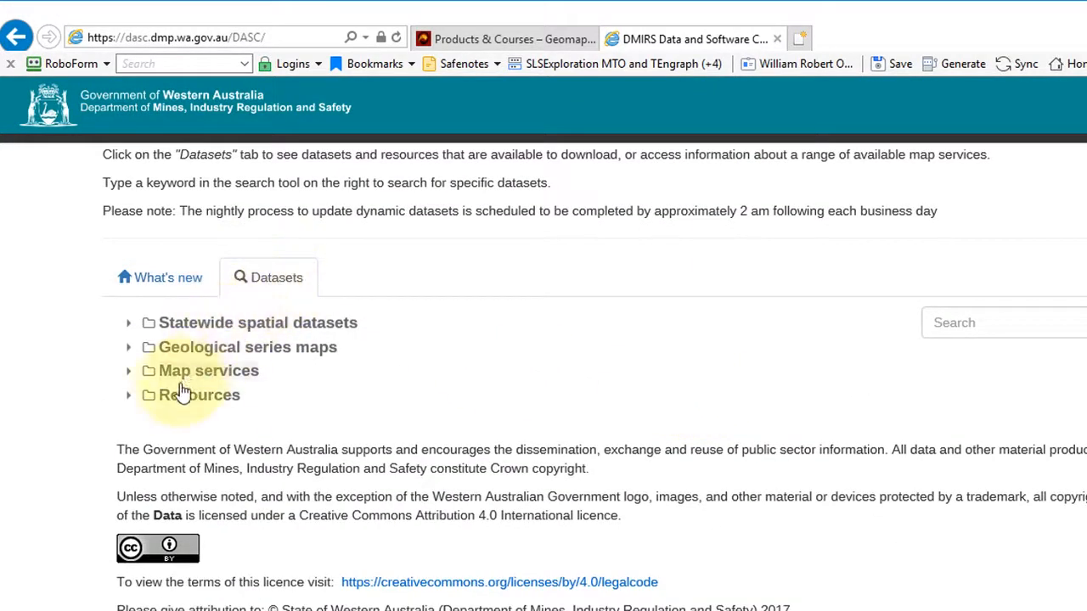
pyautogui.click(132, 399)
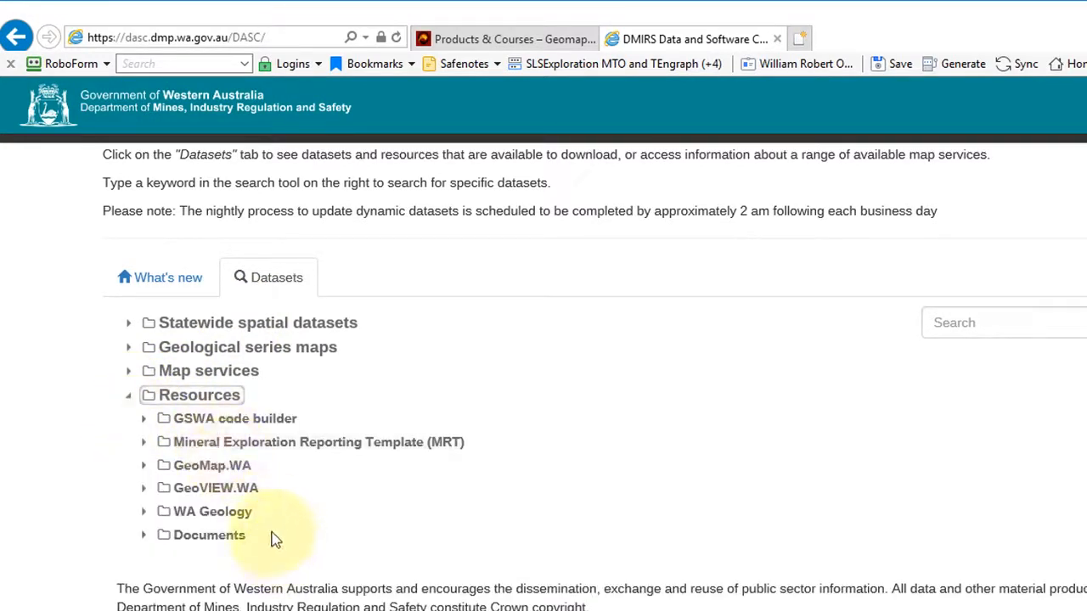
pyautogui.click(144, 466)
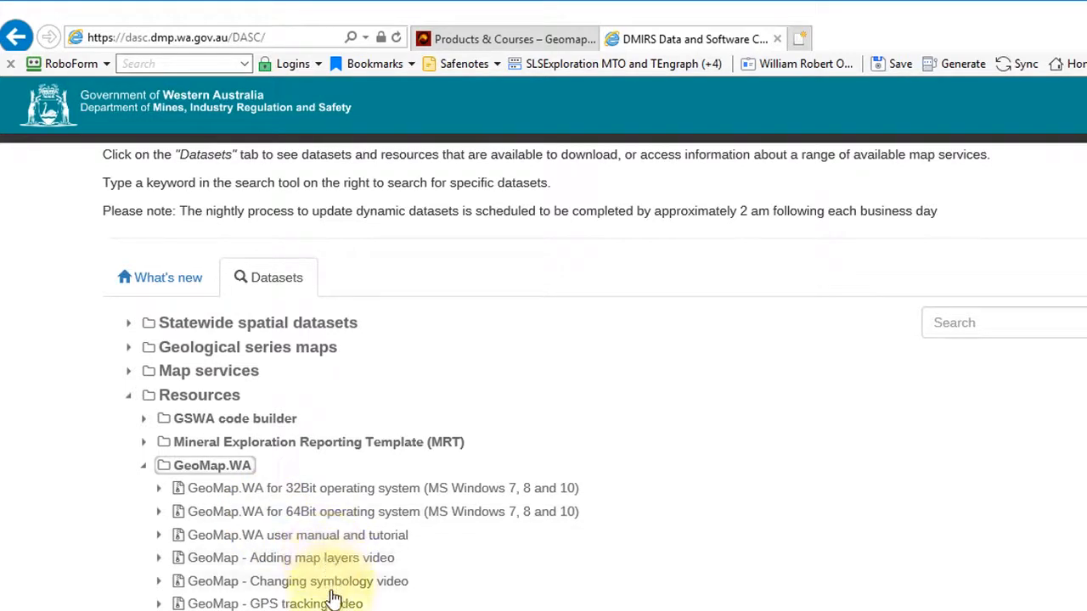
pyautogui.scroll(-2, 424, 604)
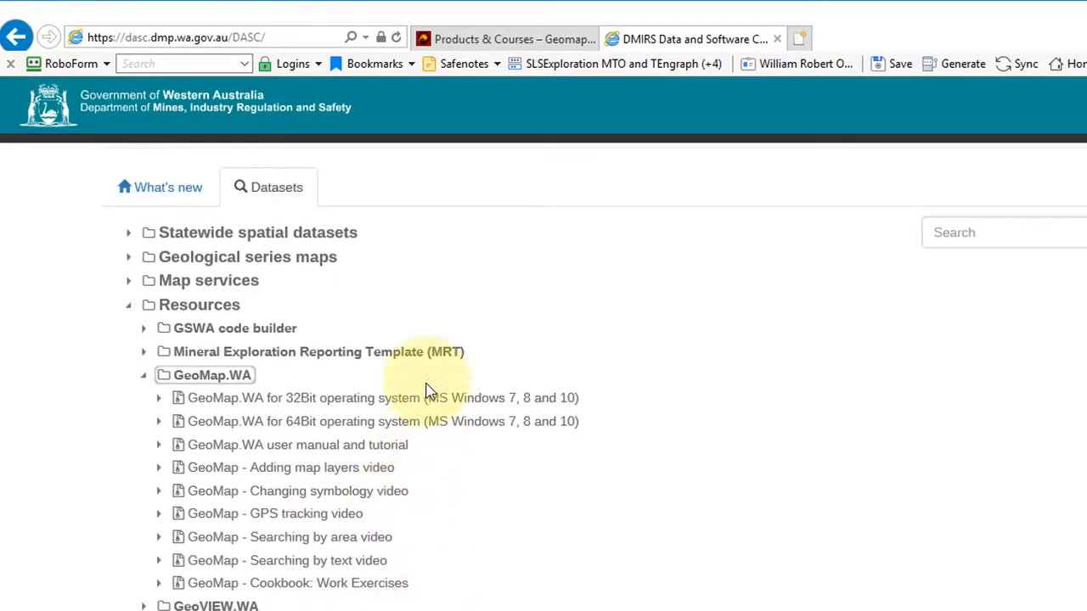
pyautogui.click(362, 429)
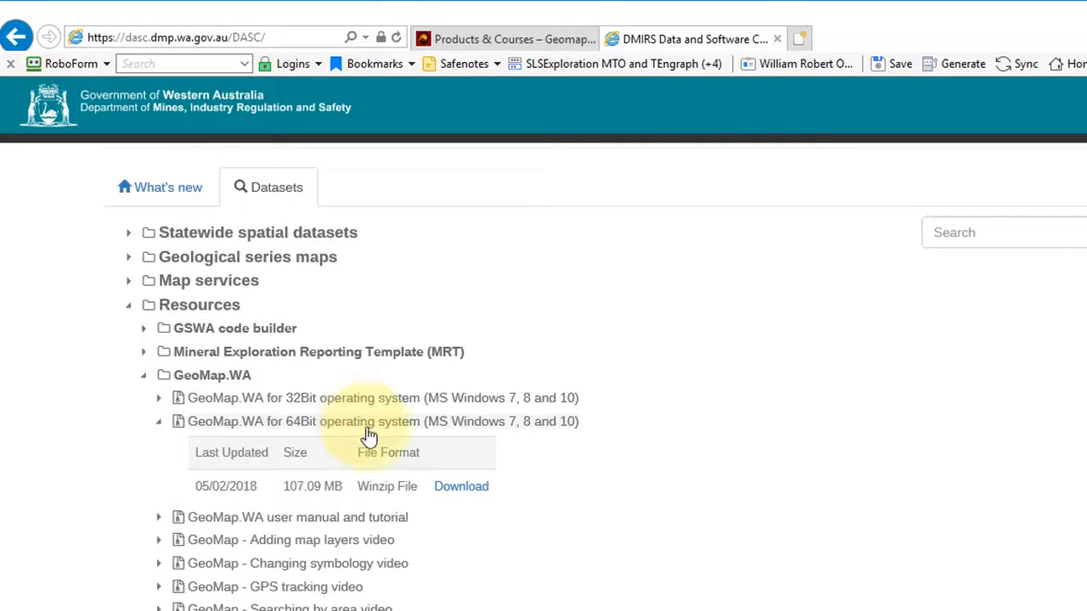
# Step: Try to download the 64Bit GeoMap.WA zip file using Save as
pyautogui.click(465, 491)
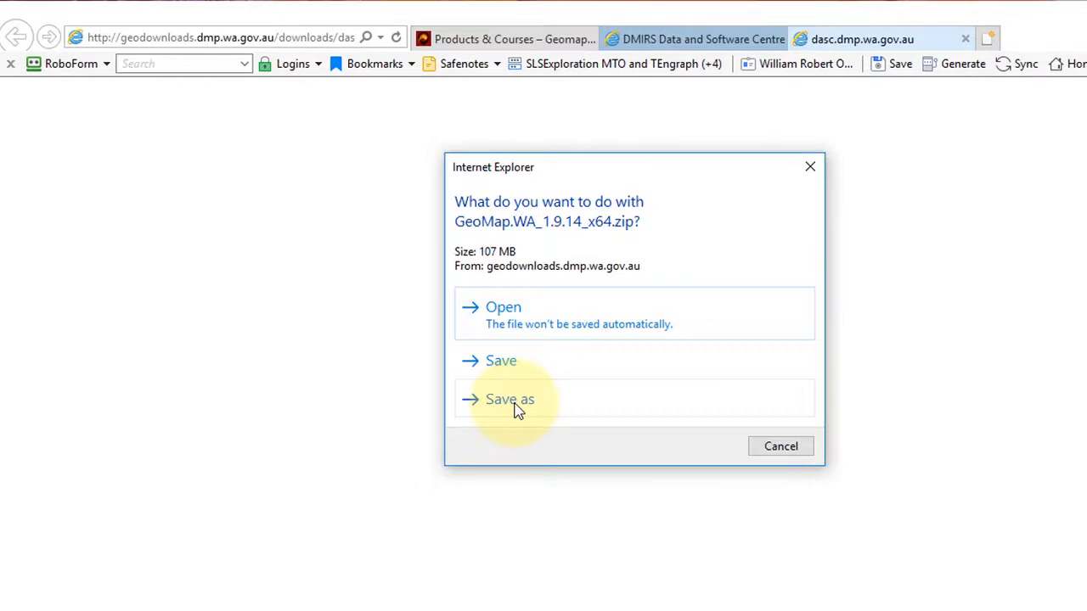
pyautogui.click(510, 400)
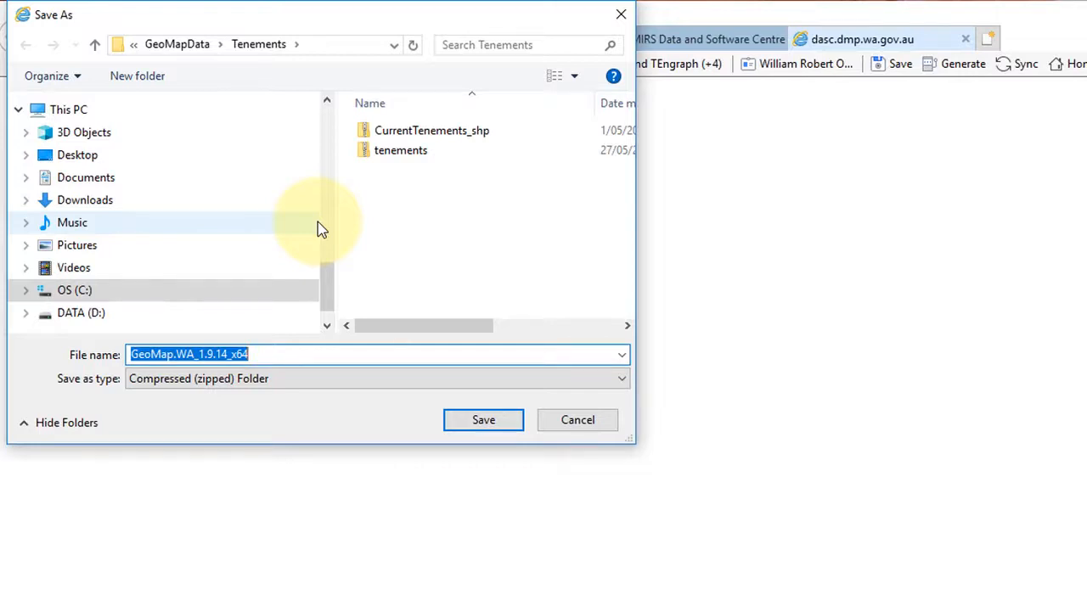
pyautogui.click(622, 17)
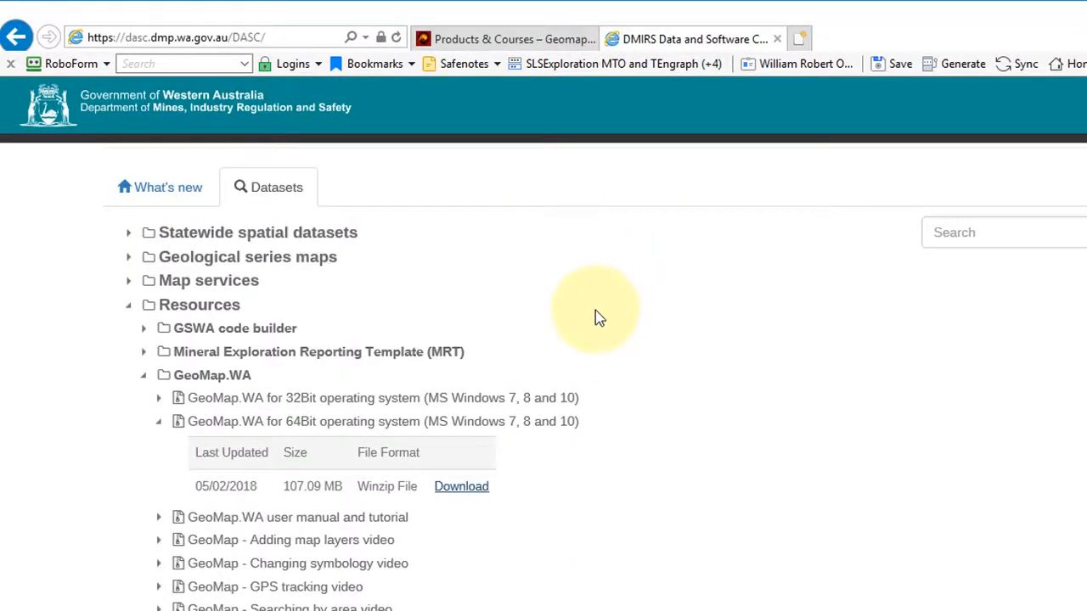
# Step: Expand Geological series maps and examine the map sheets listed under 1:100,000 geological series maps
pyautogui.scroll(1, 535, 343)
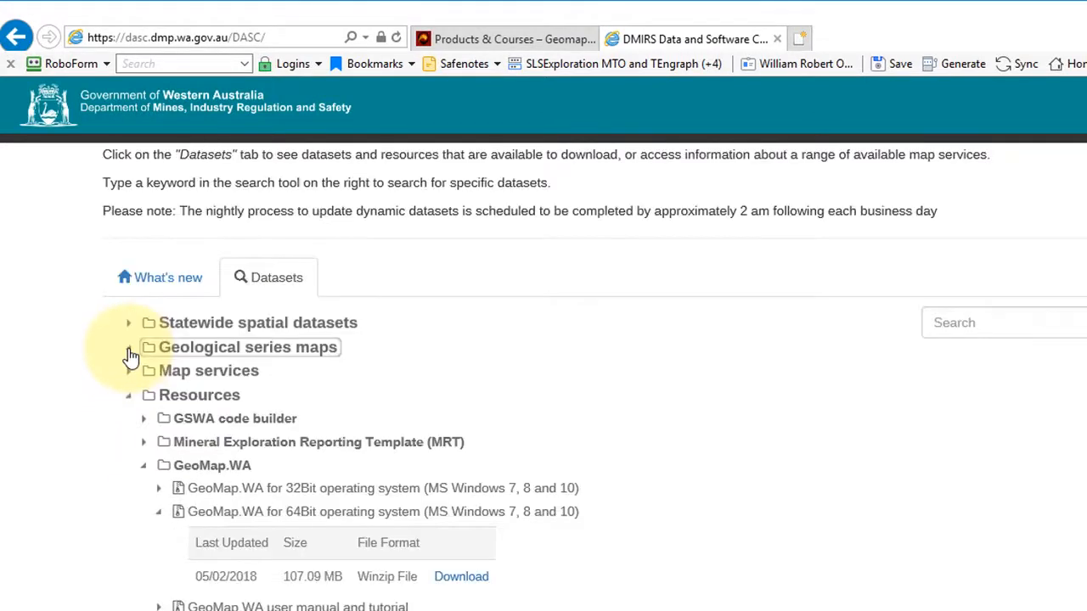
pyautogui.click(129, 350)
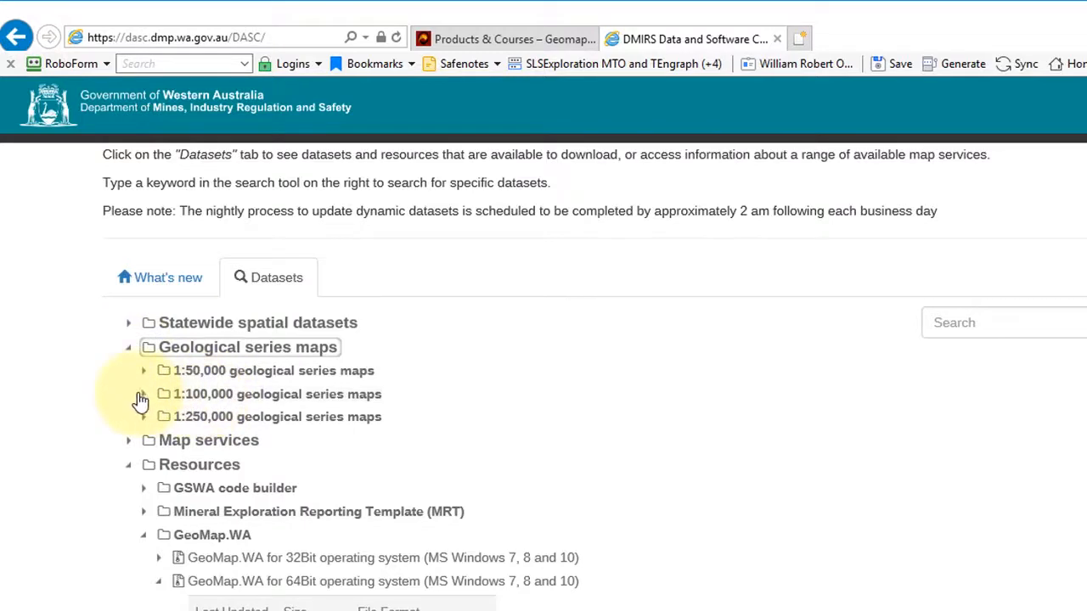
pyautogui.click(142, 398)
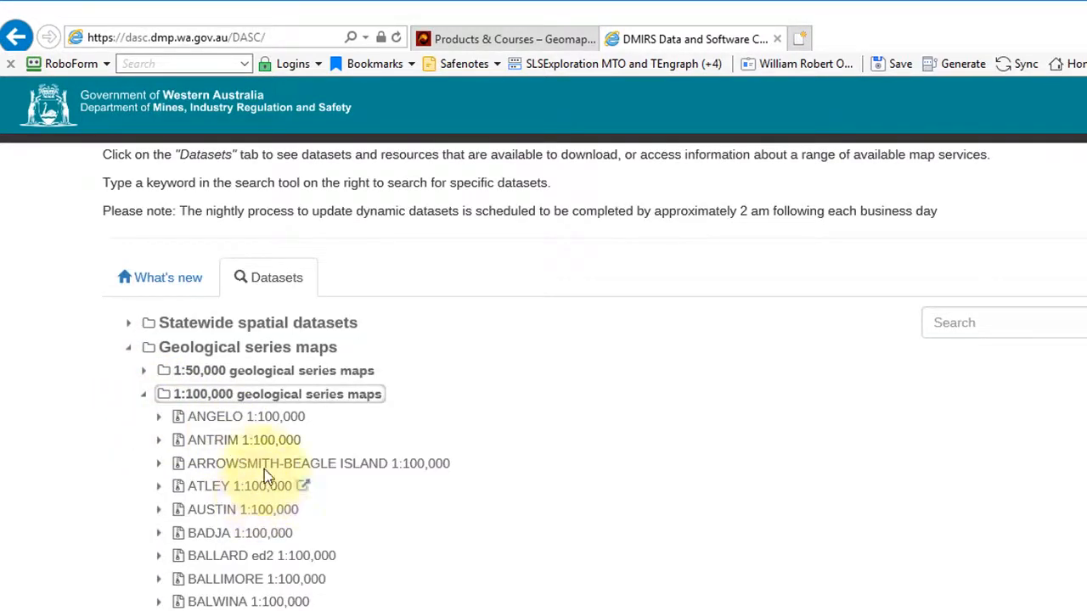
pyautogui.scroll(-4, 260, 433)
pyautogui.scroll(6, 258, 429)
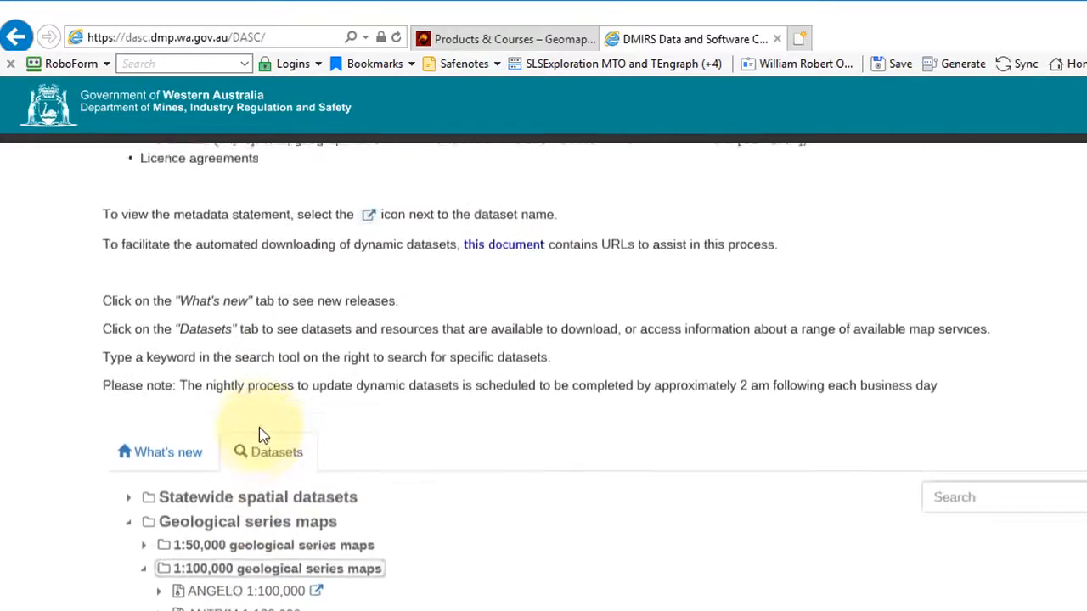
pyautogui.scroll(-1, 255, 434)
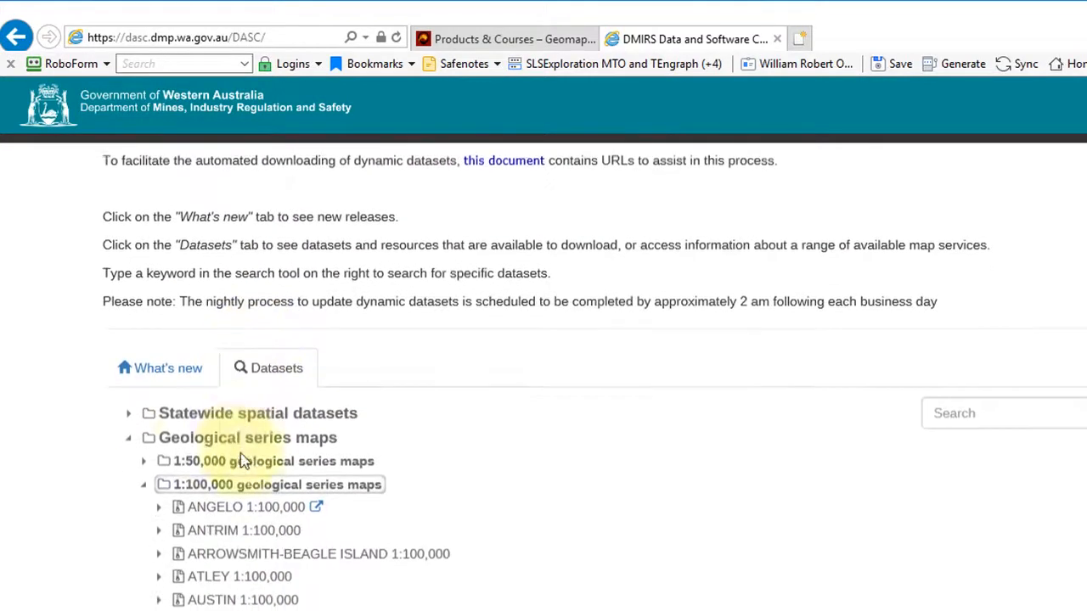
# Step: Expand Statewide spatial datasets and examine its Mineral information and Tenements dataset folders
pyautogui.click(129, 416)
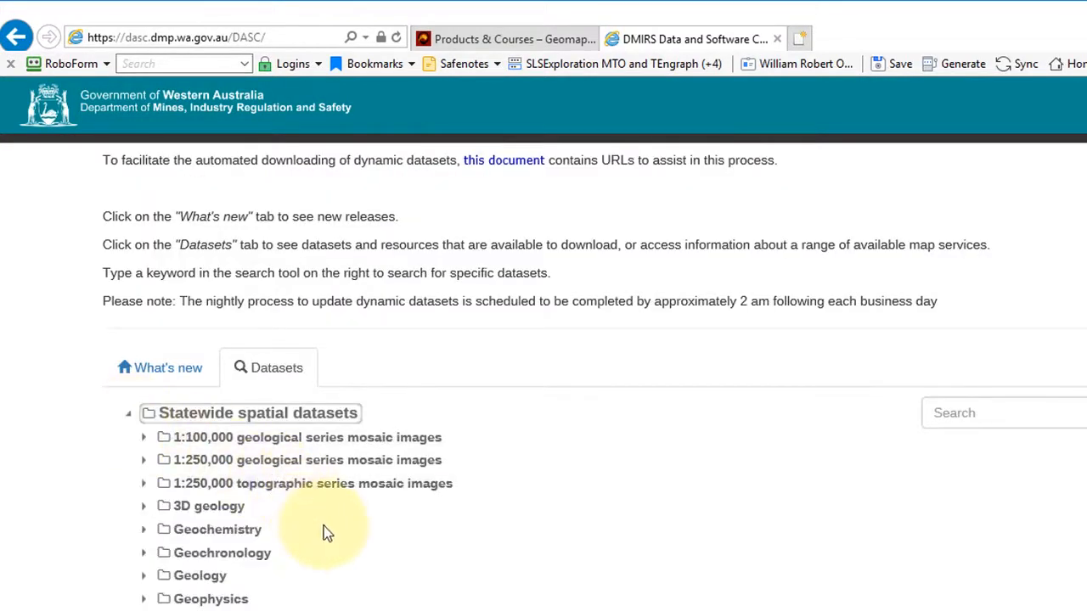
pyautogui.scroll(-2, 324, 528)
pyautogui.scroll(-1, 357, 470)
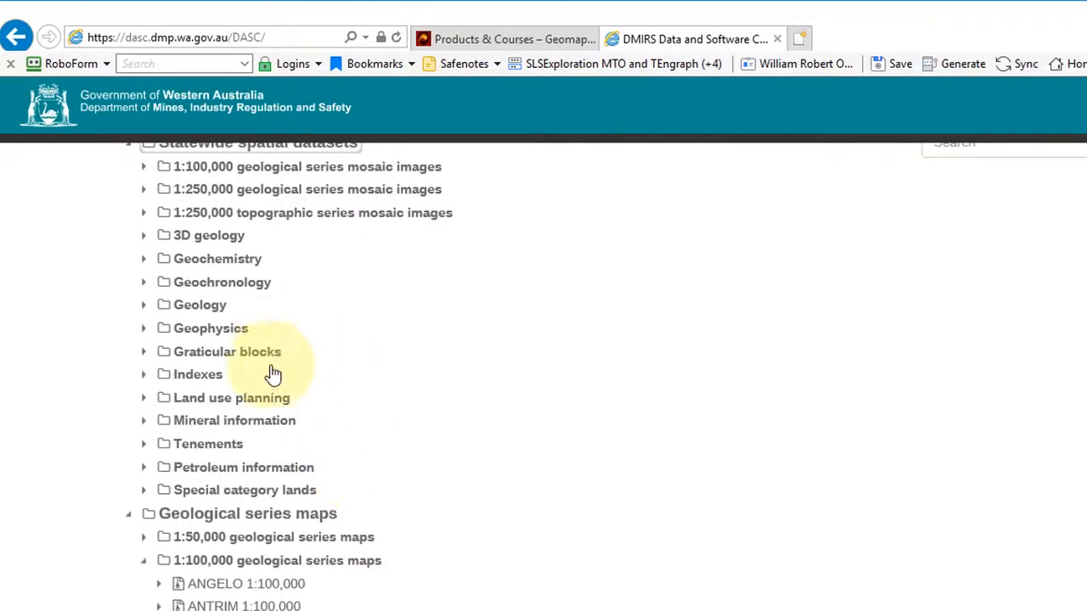
pyautogui.click(144, 423)
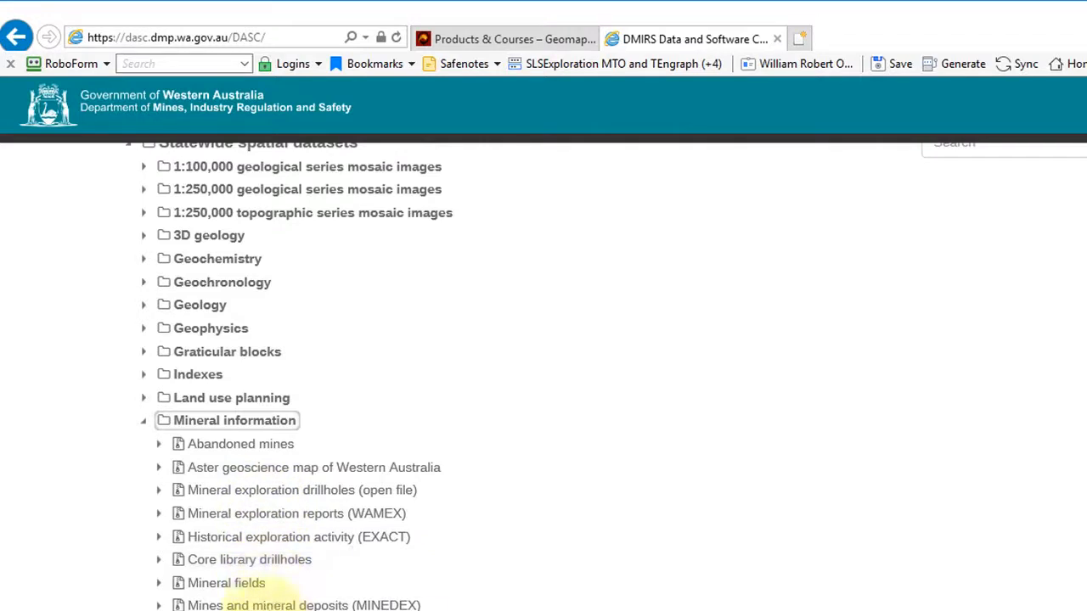
pyautogui.scroll(-3, 519, 461)
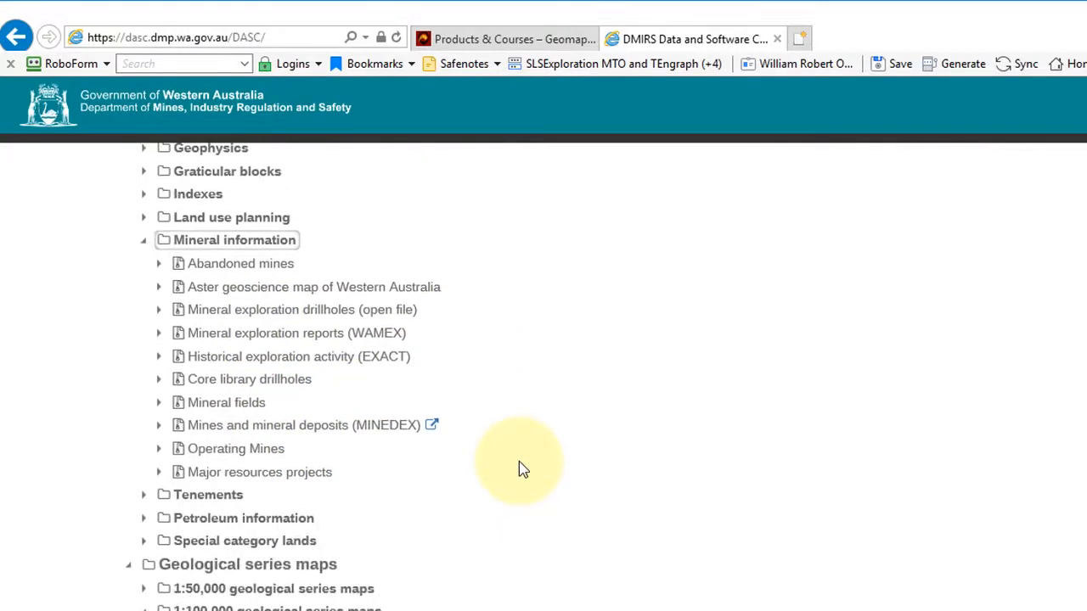
pyautogui.click(143, 497)
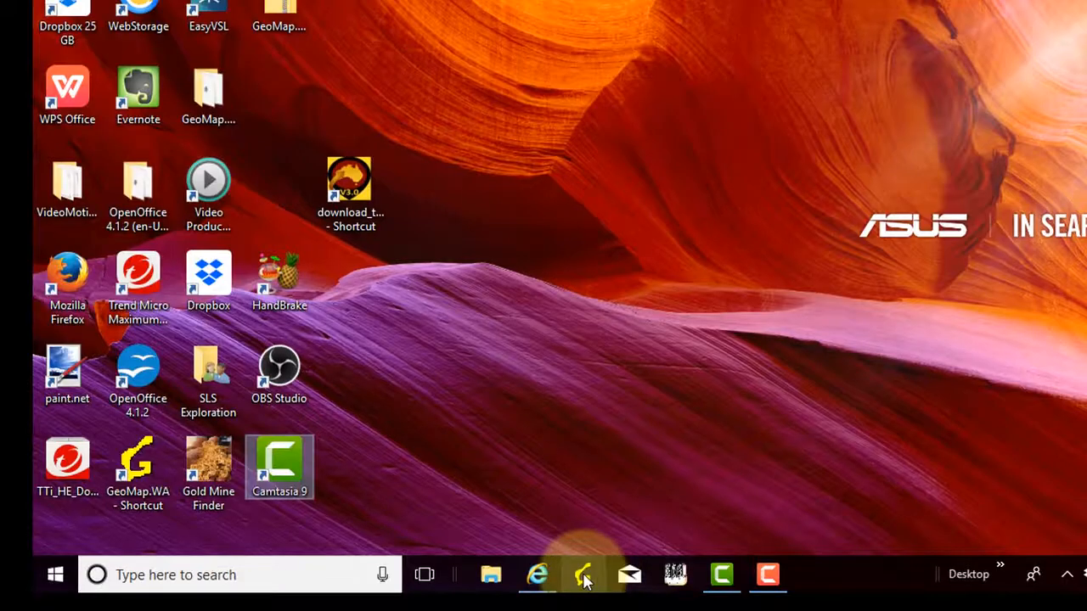
# Step: Find the GeoMap.WA folder in the Windows list of installed apps and expand it
pyautogui.moveTo(583, 578)
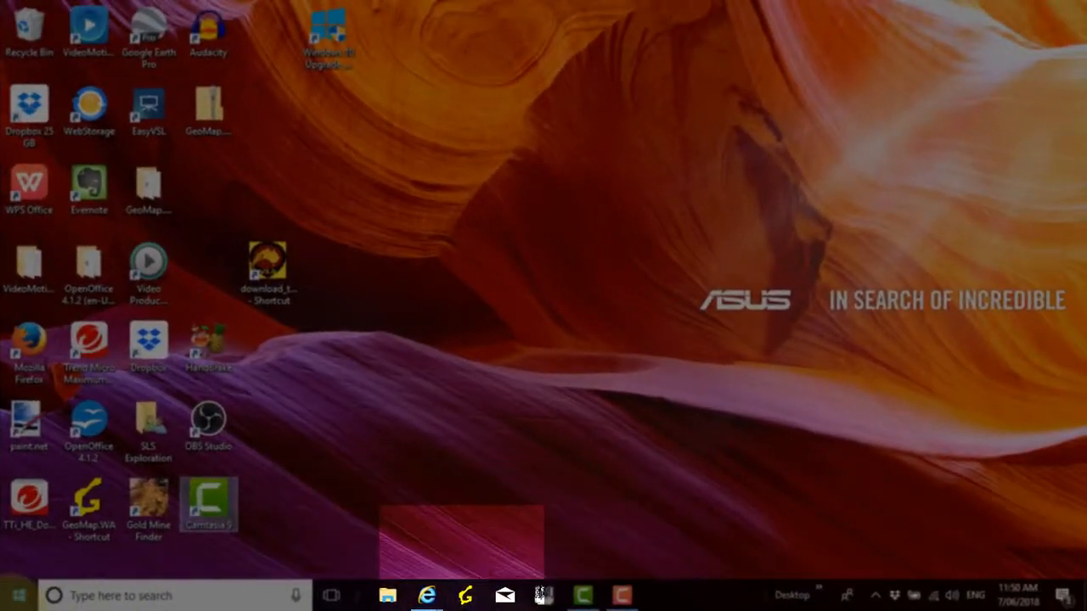
pyautogui.click(21, 597)
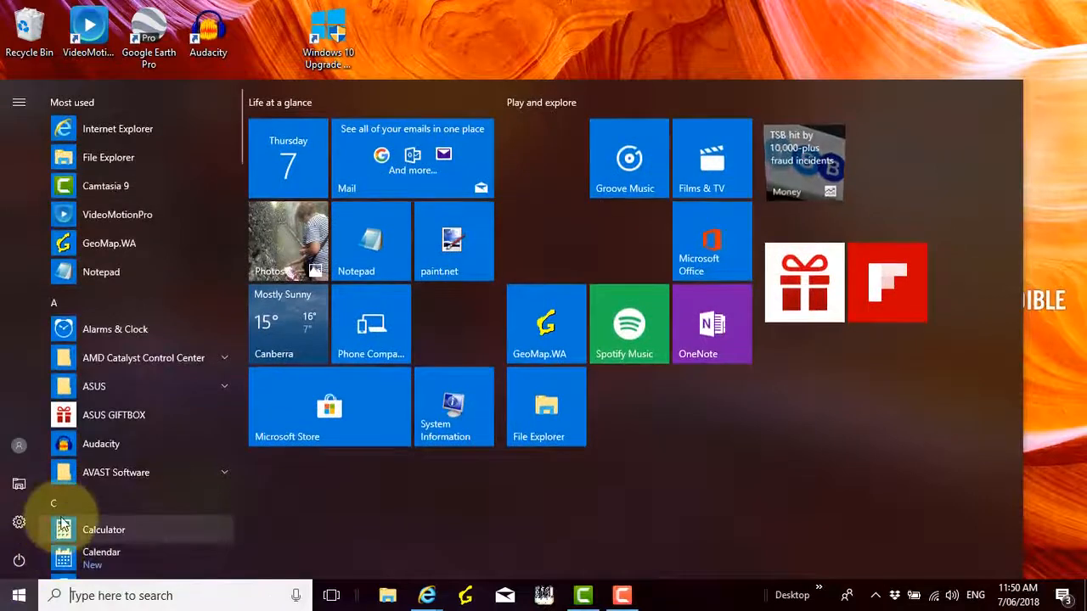
pyautogui.scroll(-5, 60, 520)
pyautogui.scroll(-6, 61, 519)
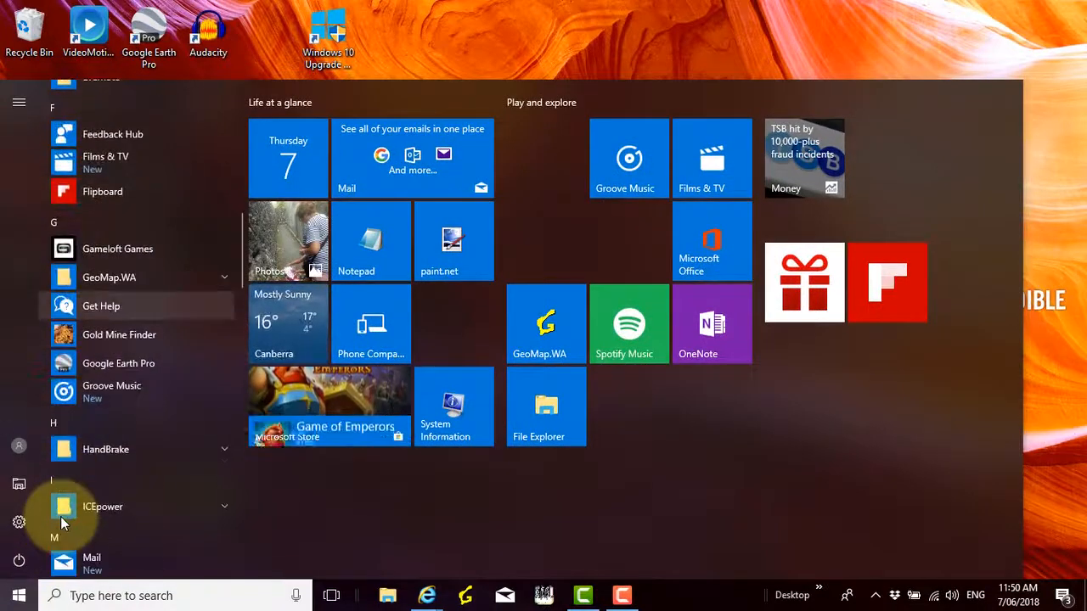
pyautogui.scroll(1, 69, 380)
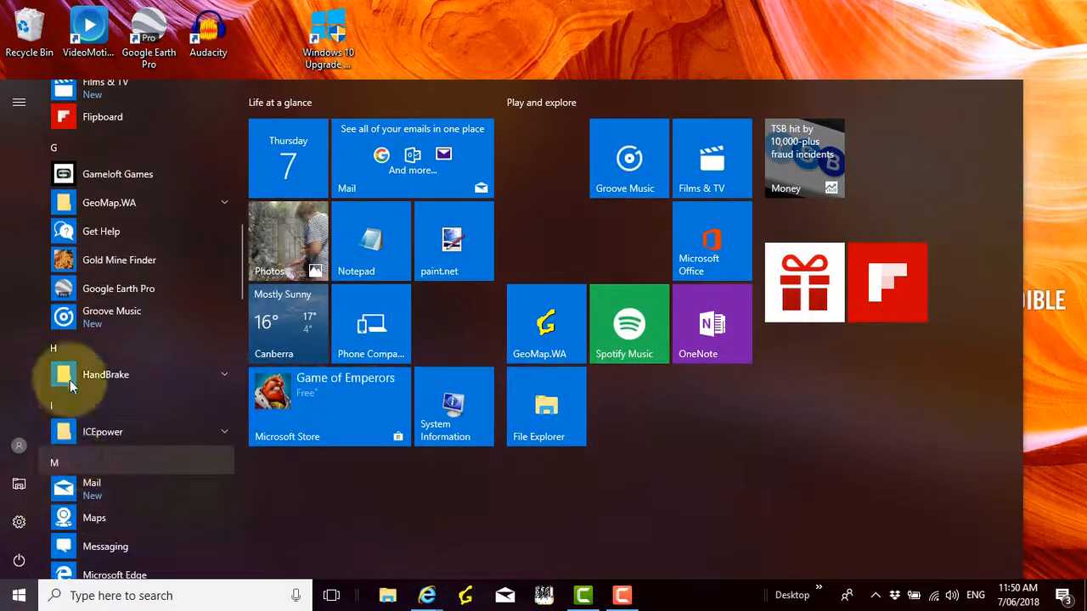
pyautogui.click(103, 199)
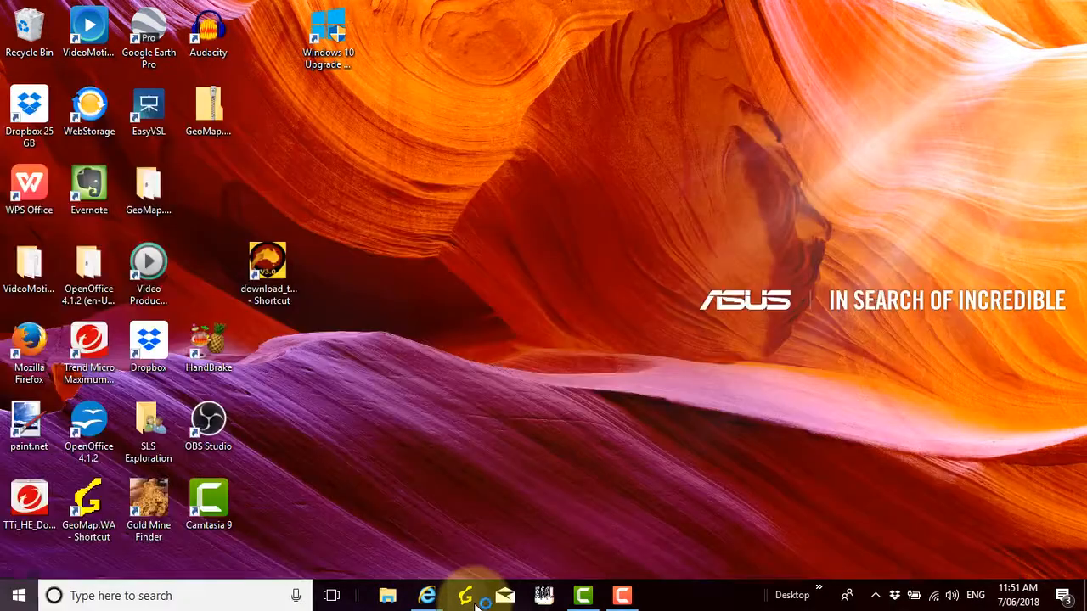
# Step: Launch GeoMap.WA and set the project name to 2018-06-06-zone52master in the project properties
pyautogui.click(468, 598)
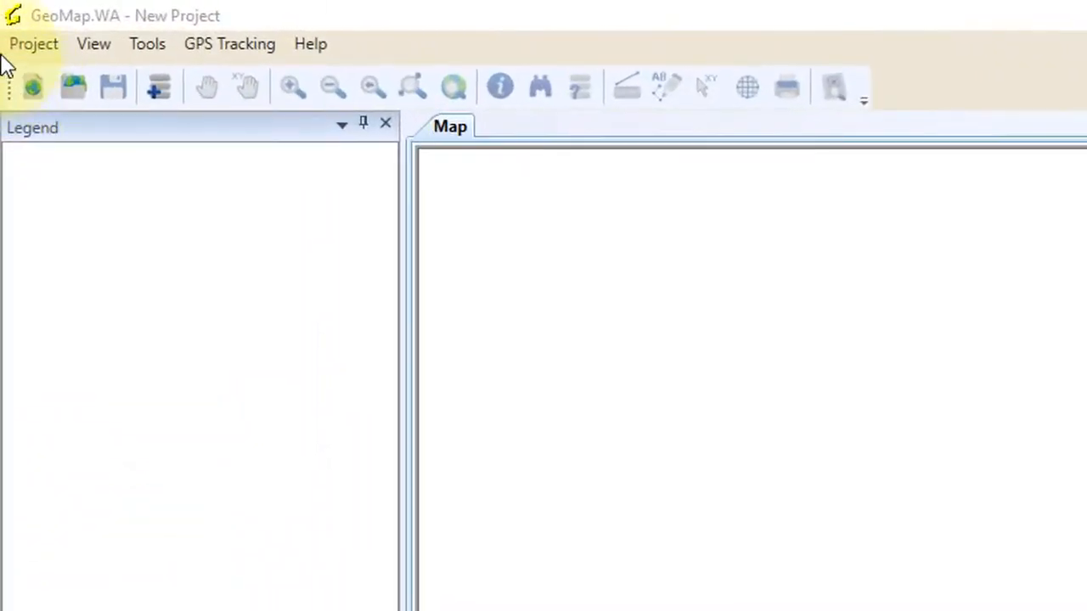
pyautogui.click(47, 49)
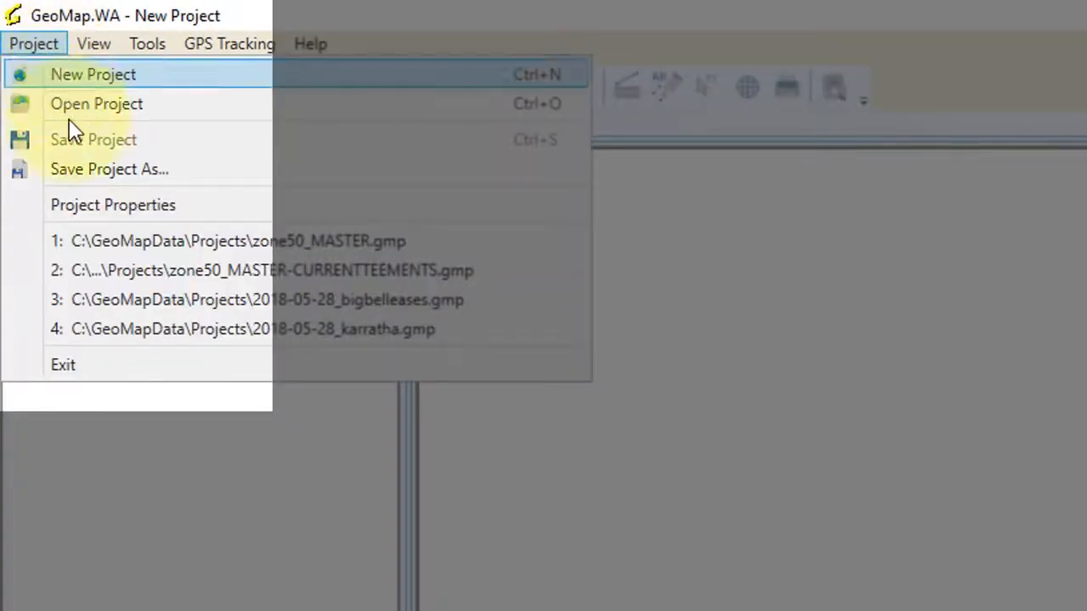
pyautogui.click(92, 208)
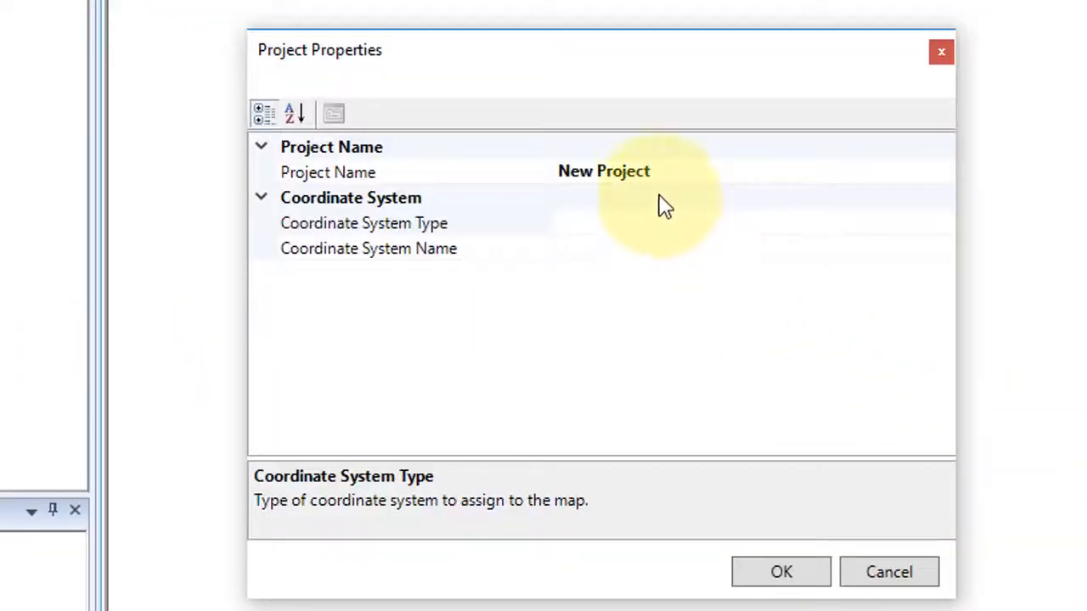
pyautogui.click(660, 173)
pyautogui.moveTo(662, 166); pyautogui.dragTo(551, 186)
pyautogui.write('2018')
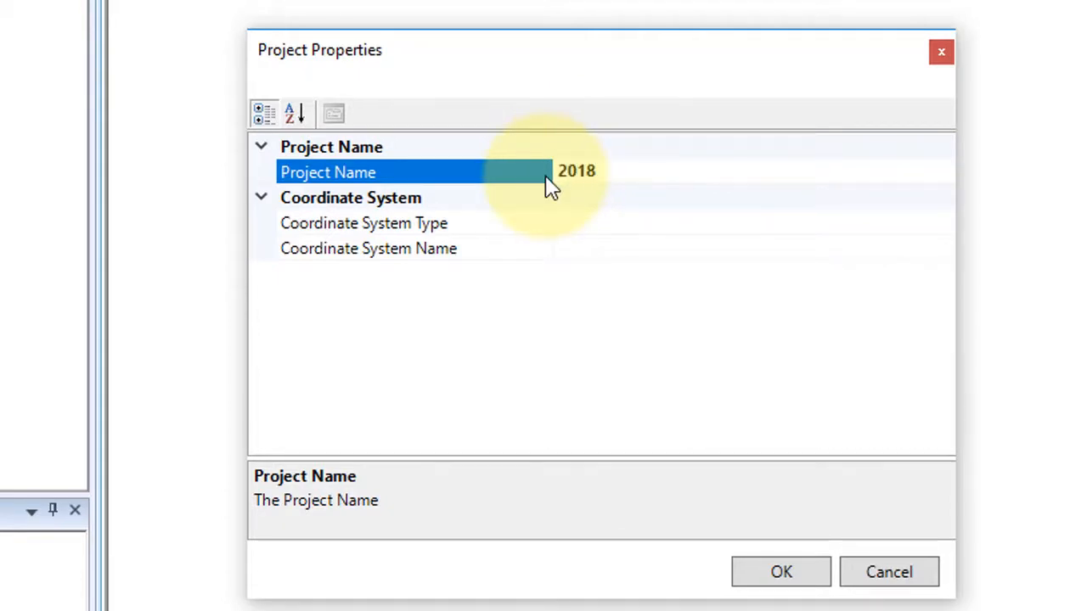
pyautogui.write('-06-0')
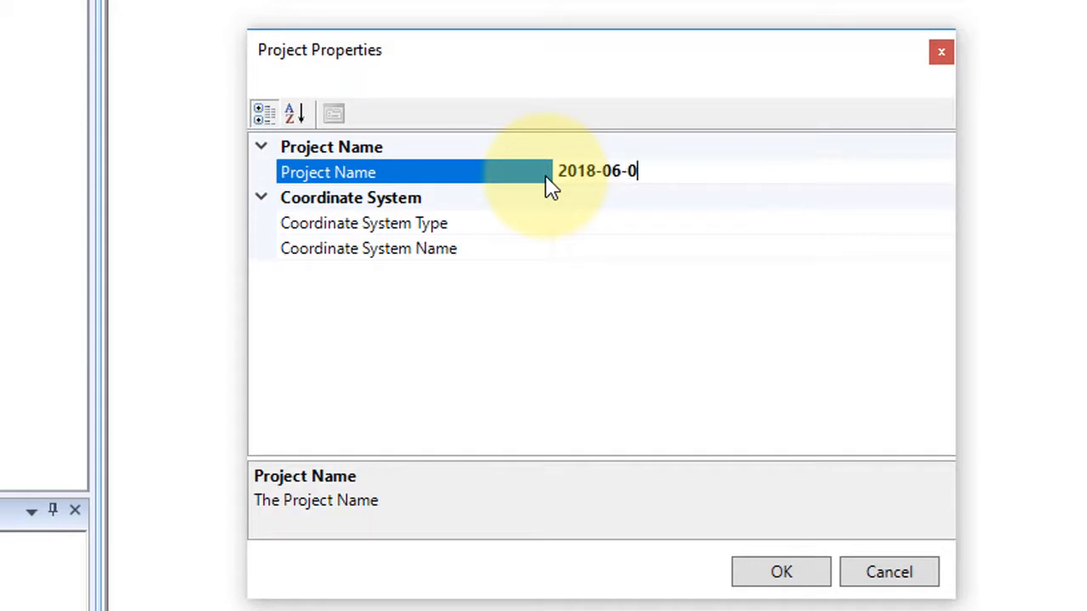
pyautogui.write('6-zone5')
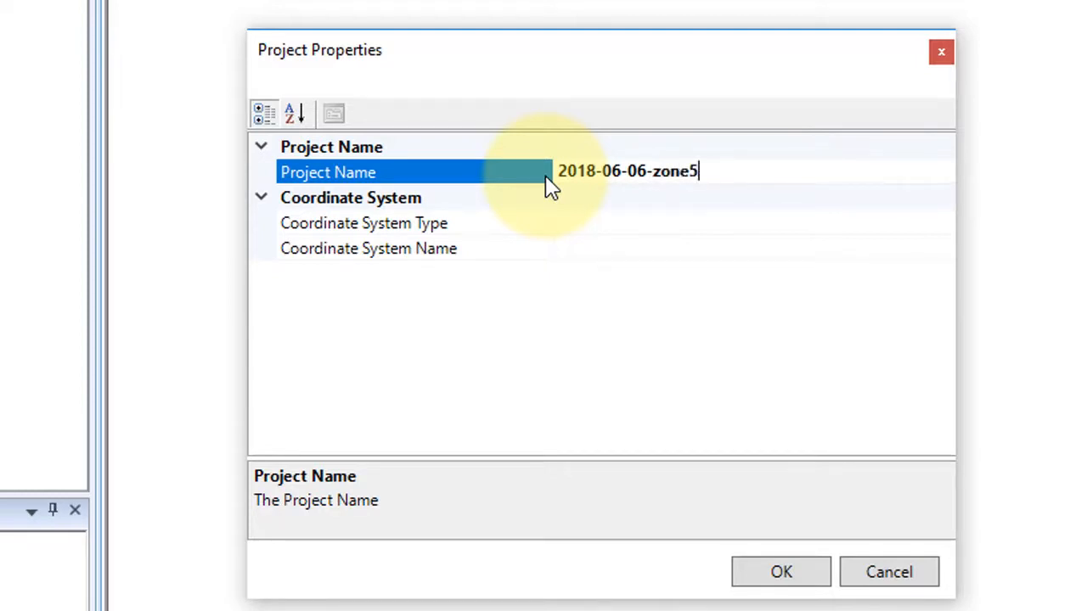
pyautogui.write('2master')
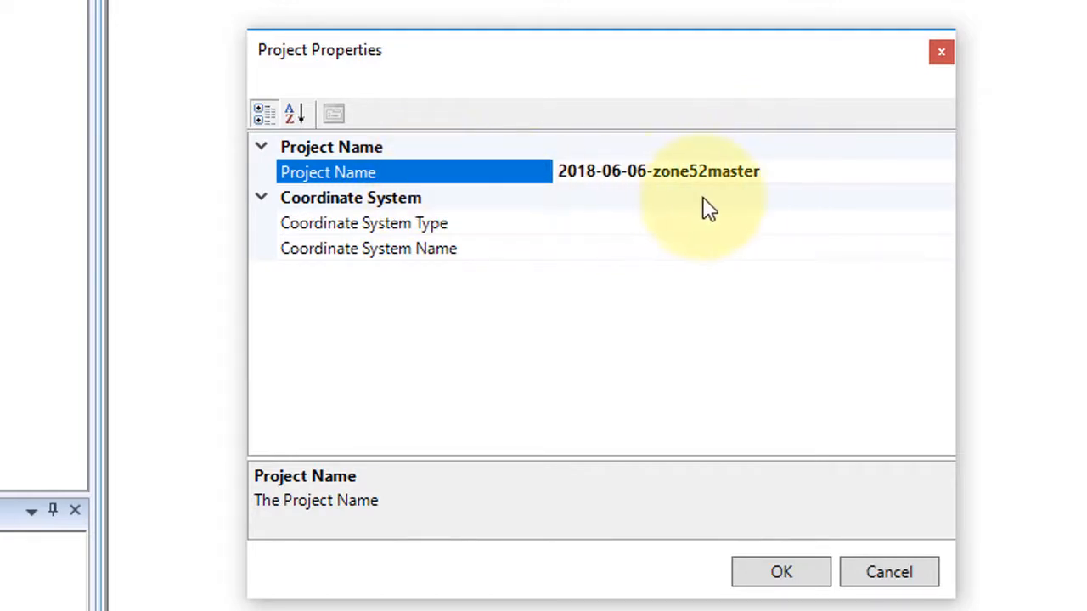
# Step: Assign the project the Projected Coordinate Systems type with GDA94 MGA Zone 52, and accept the properties
pyautogui.click(702, 222)
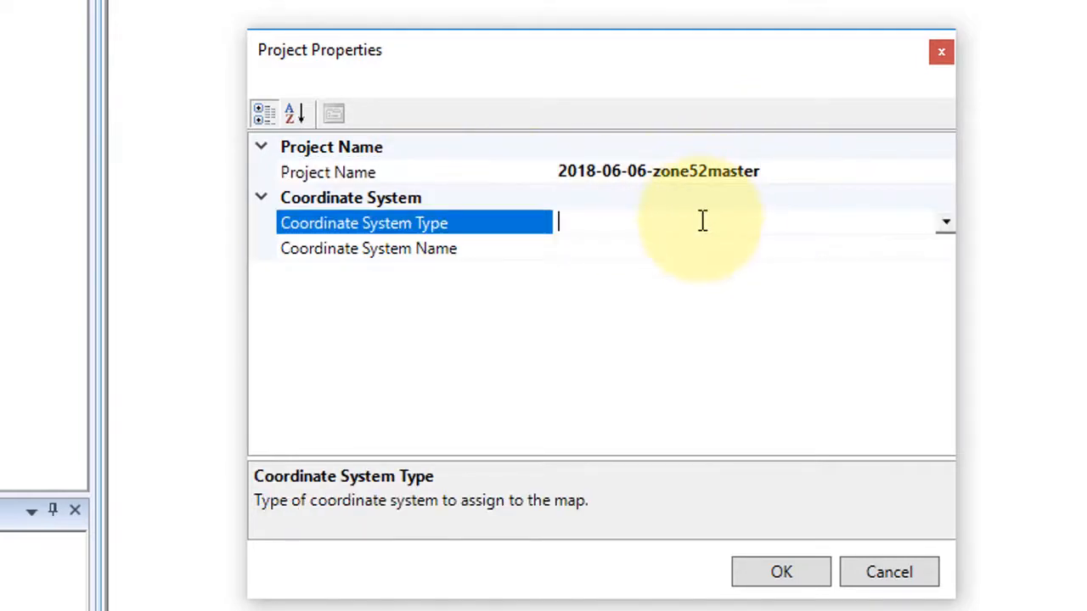
pyautogui.click(949, 227)
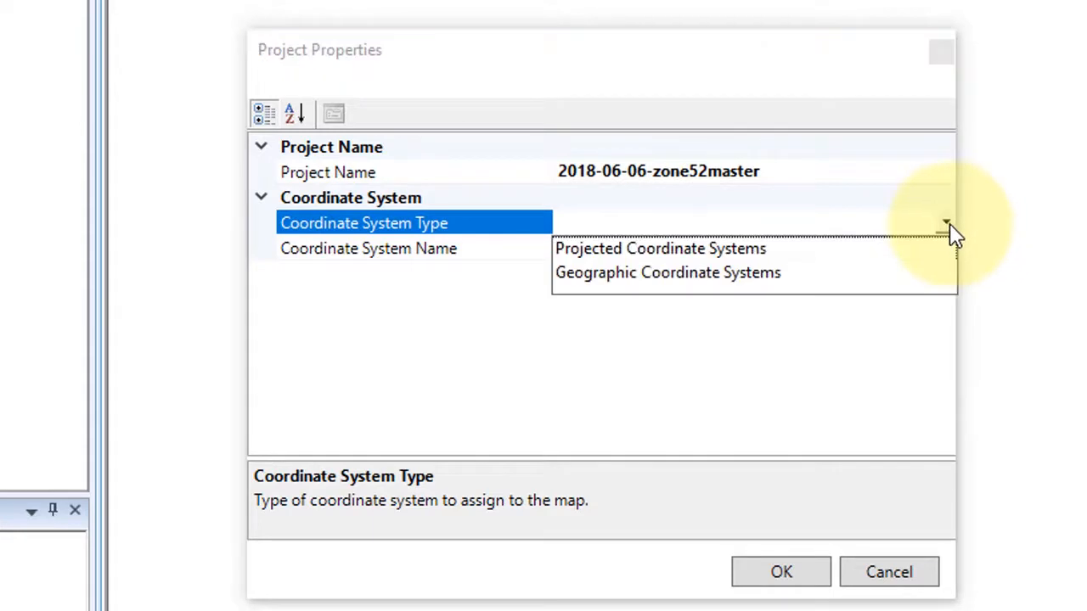
pyautogui.click(732, 256)
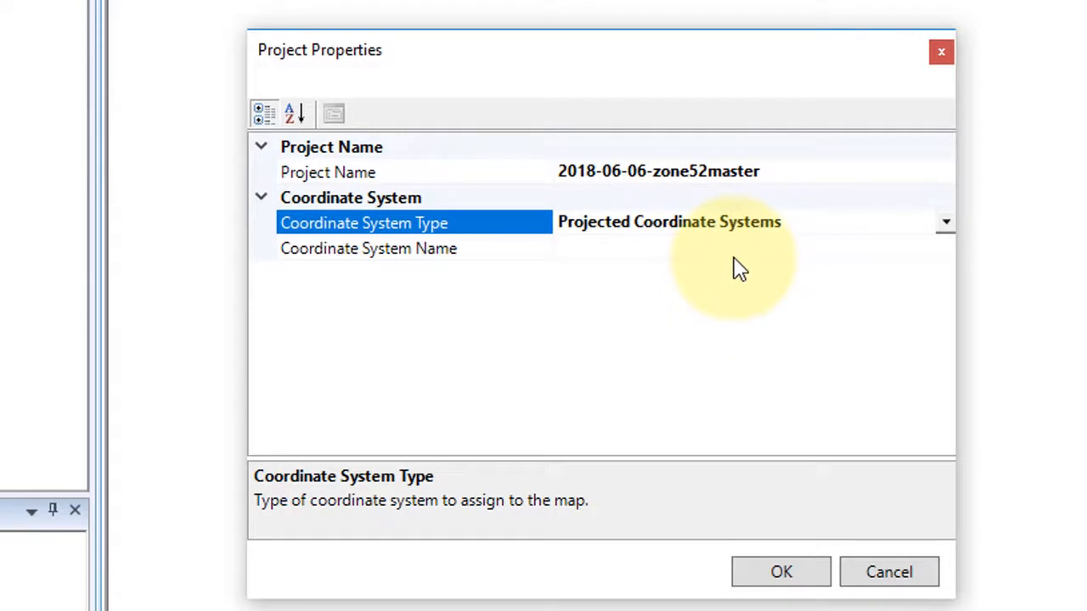
pyautogui.click(737, 256)
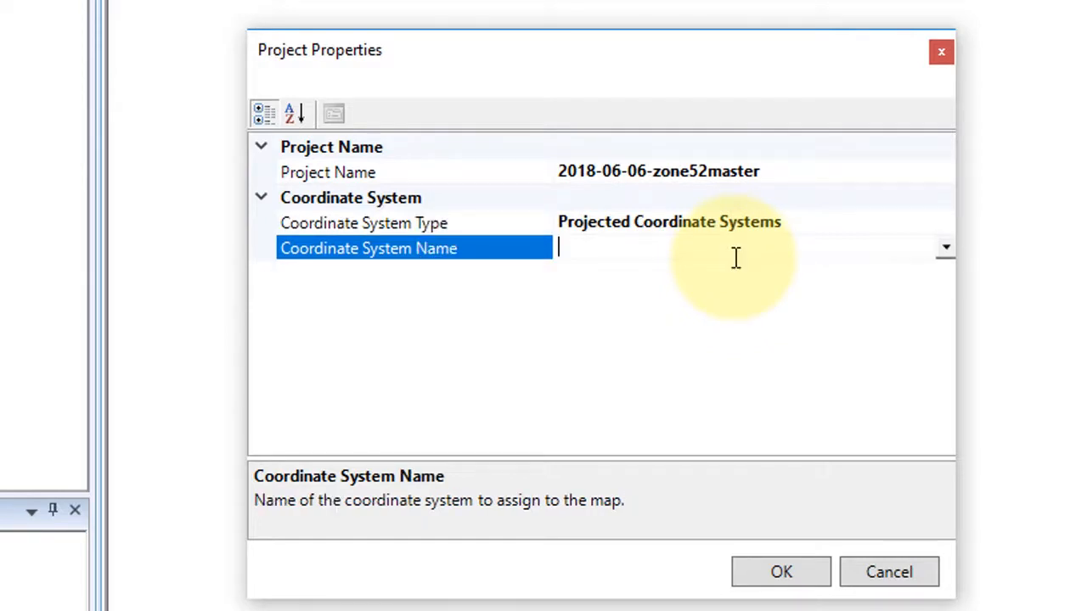
pyautogui.click(948, 249)
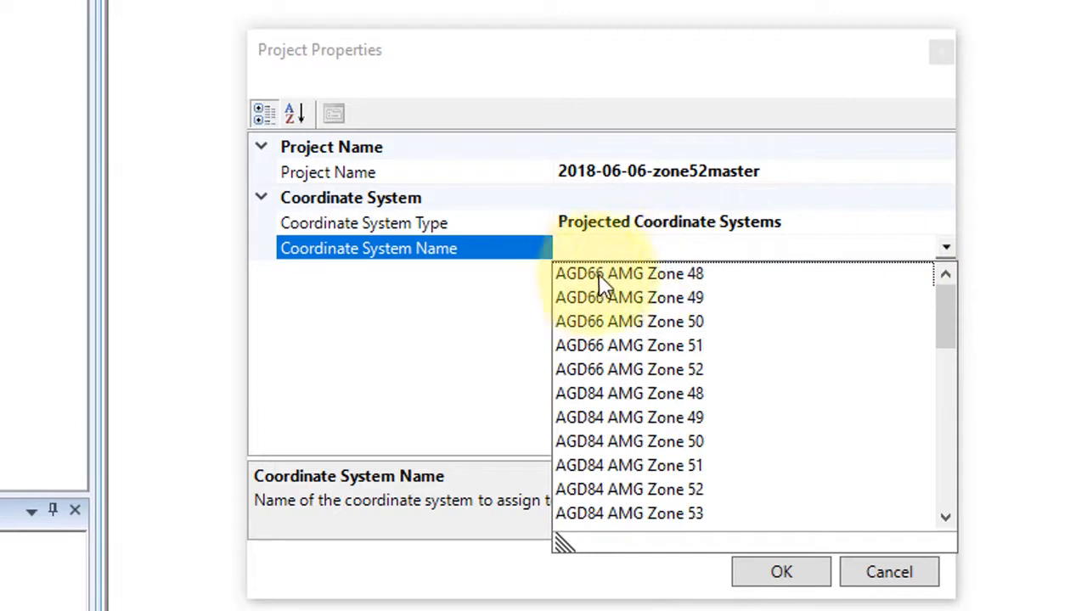
pyautogui.moveTo(942, 321); pyautogui.dragTo(954, 416)
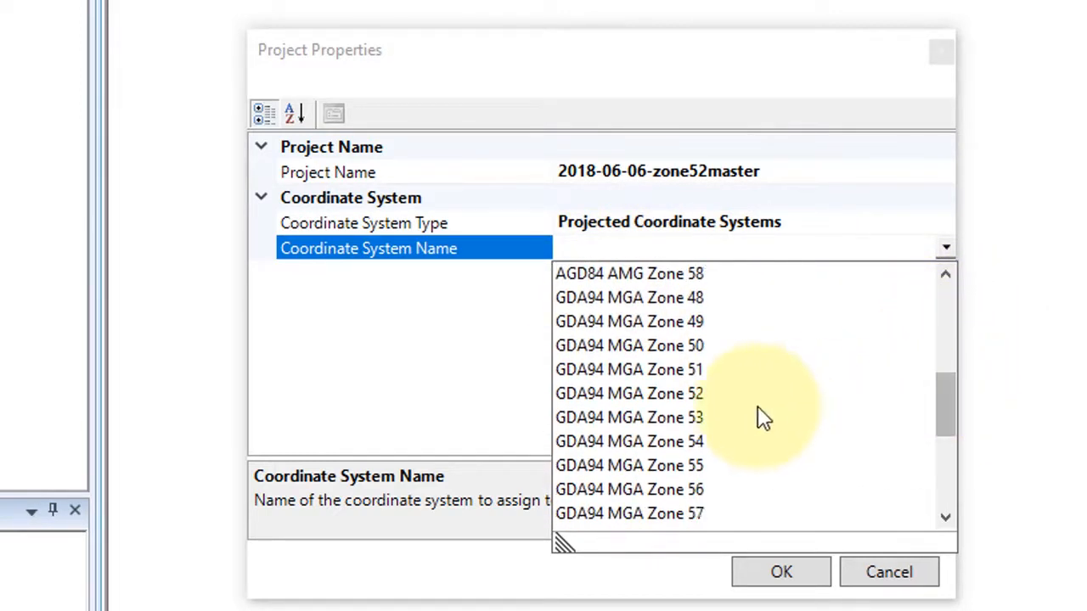
pyautogui.click(588, 402)
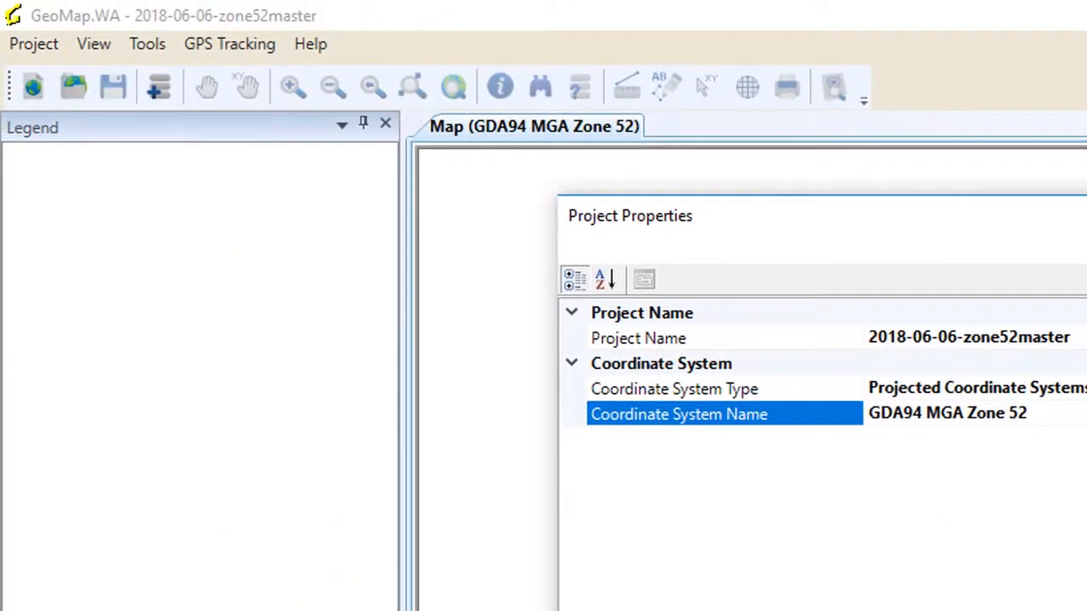
pyautogui.click(799, 585)
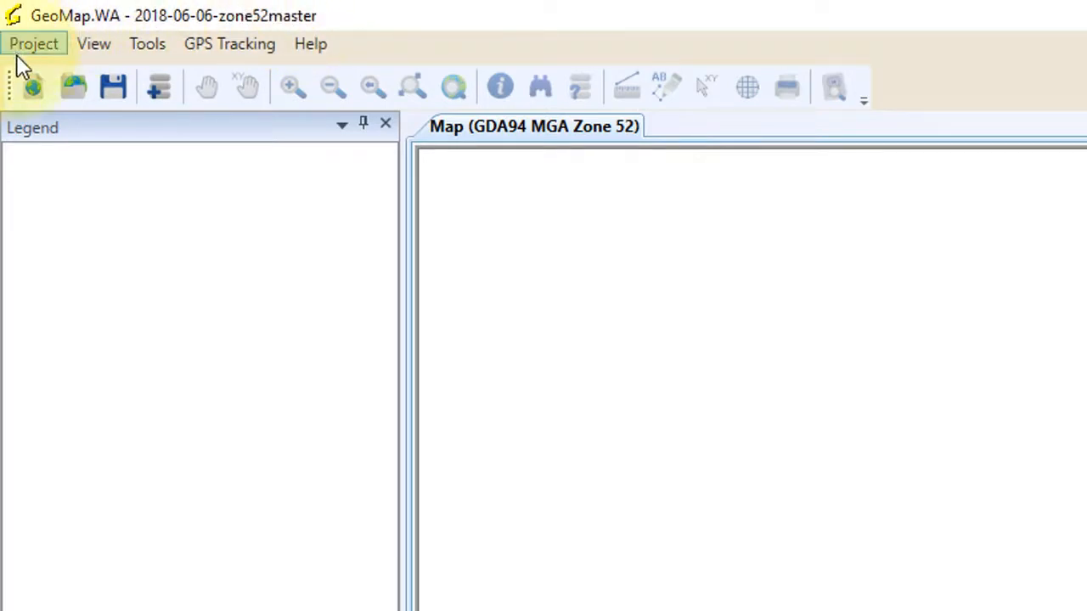
# Step: Save the project as 2018-06-06-zone52master in the GeoMapData Projects folder
pyautogui.click(113, 89)
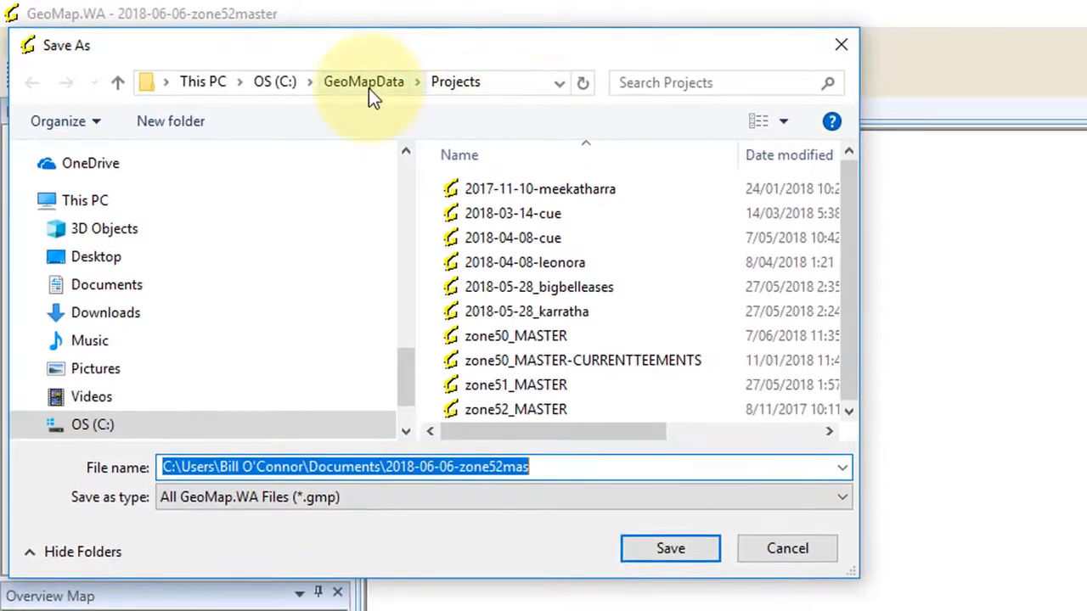
pyautogui.click(468, 88)
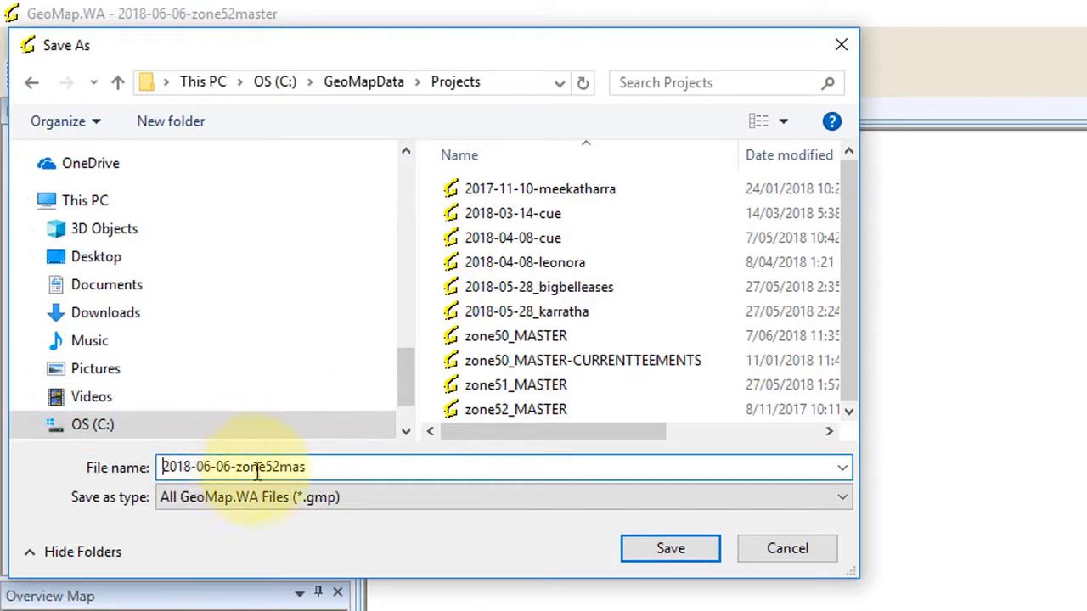
pyautogui.click(316, 470)
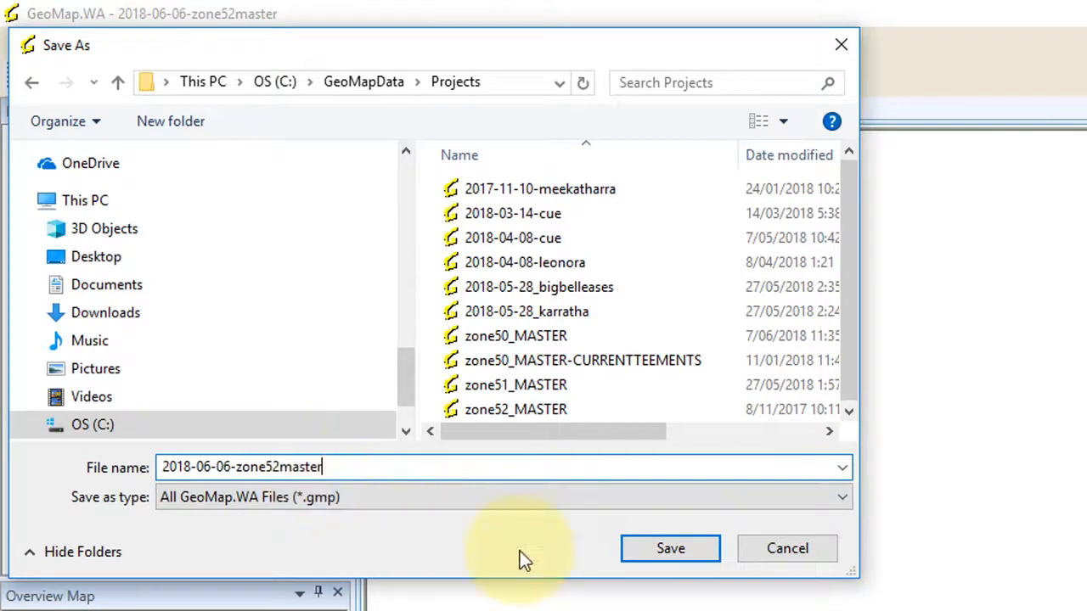
pyautogui.click(654, 549)
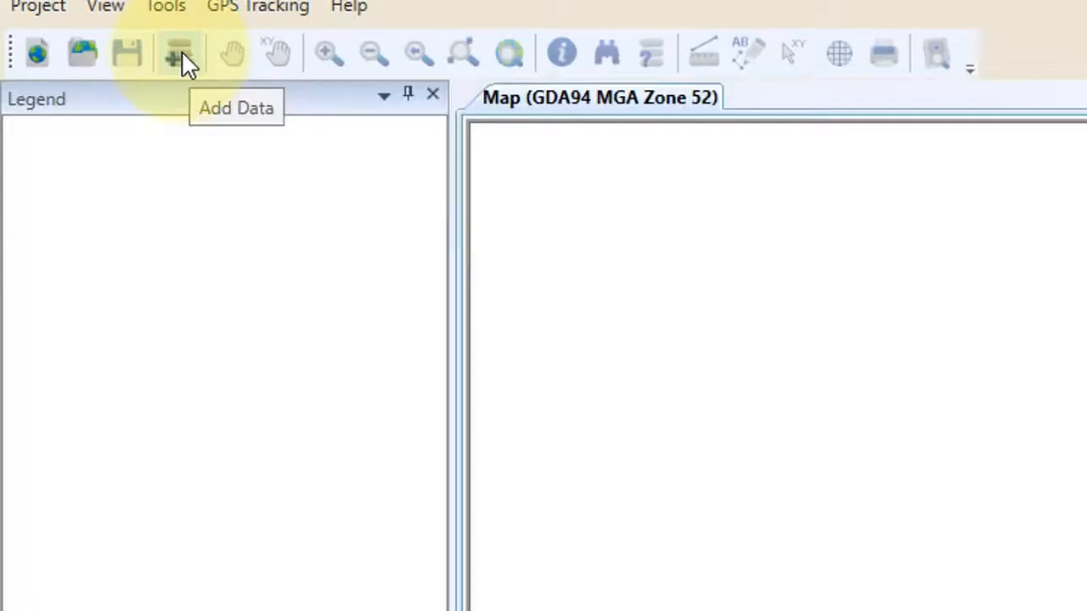
# Step: Add the HallsCreek_SE52.jp2 topographic map from the 250k TopoMaps folder in GeoMapData to the project
pyautogui.click(182, 56)
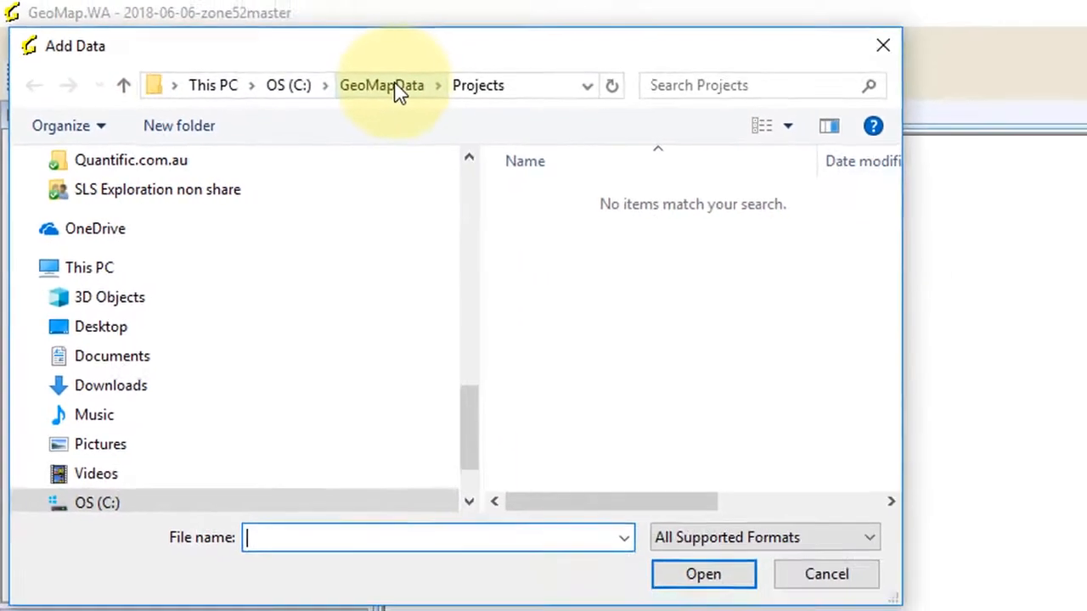
pyautogui.click(458, 73)
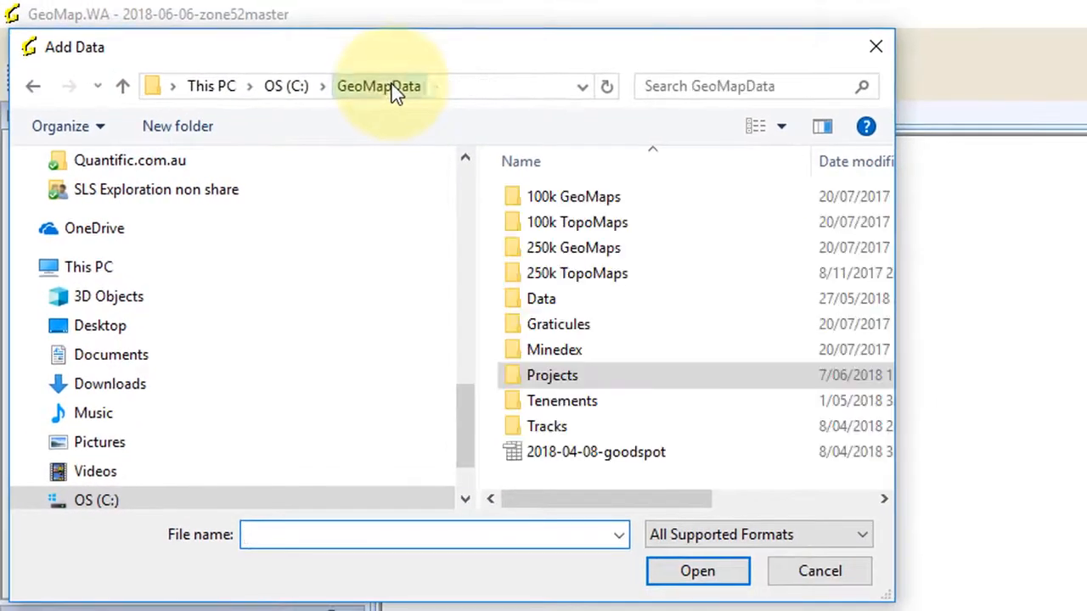
pyautogui.click(574, 277)
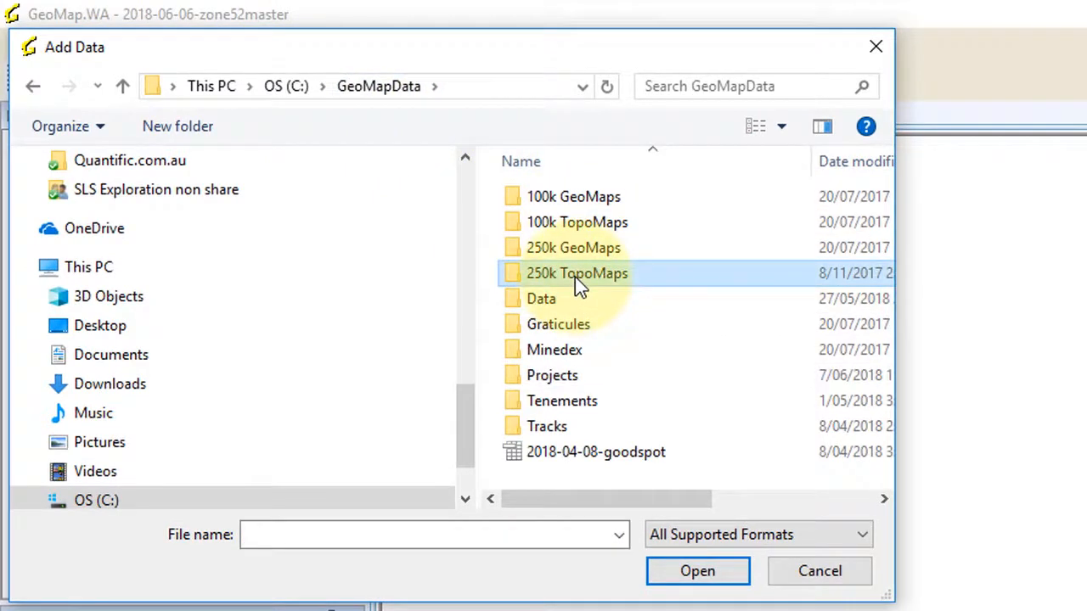
pyautogui.click(727, 576)
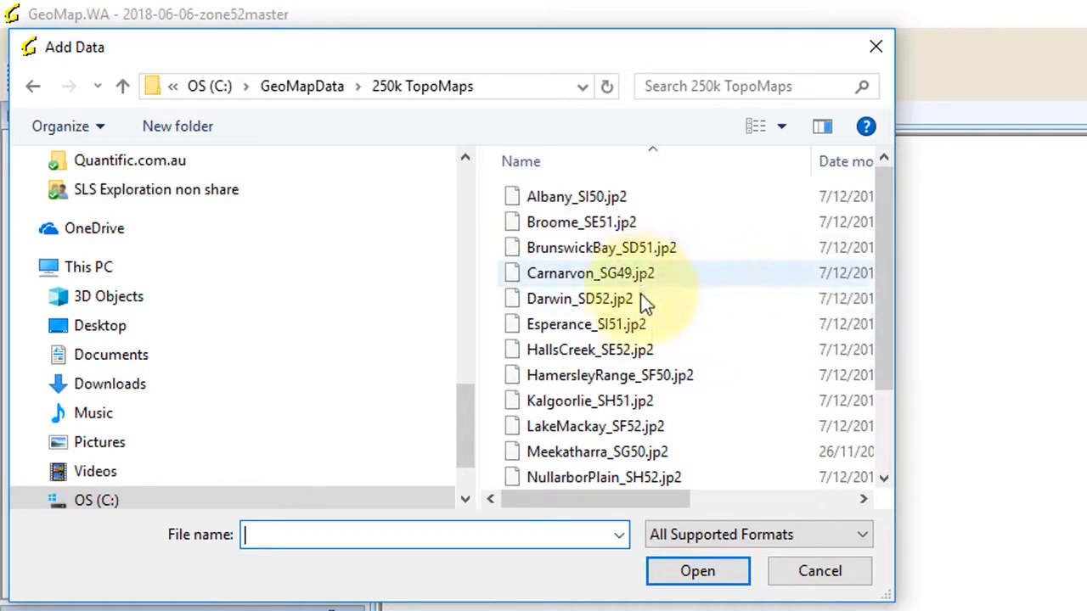
pyautogui.click(558, 308)
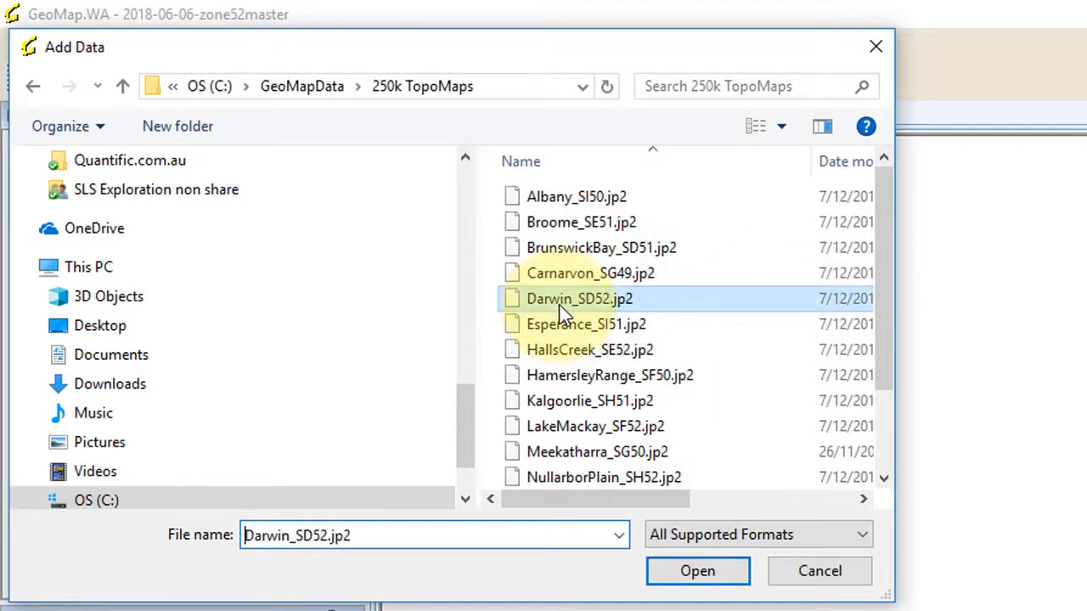
pyautogui.click(563, 351)
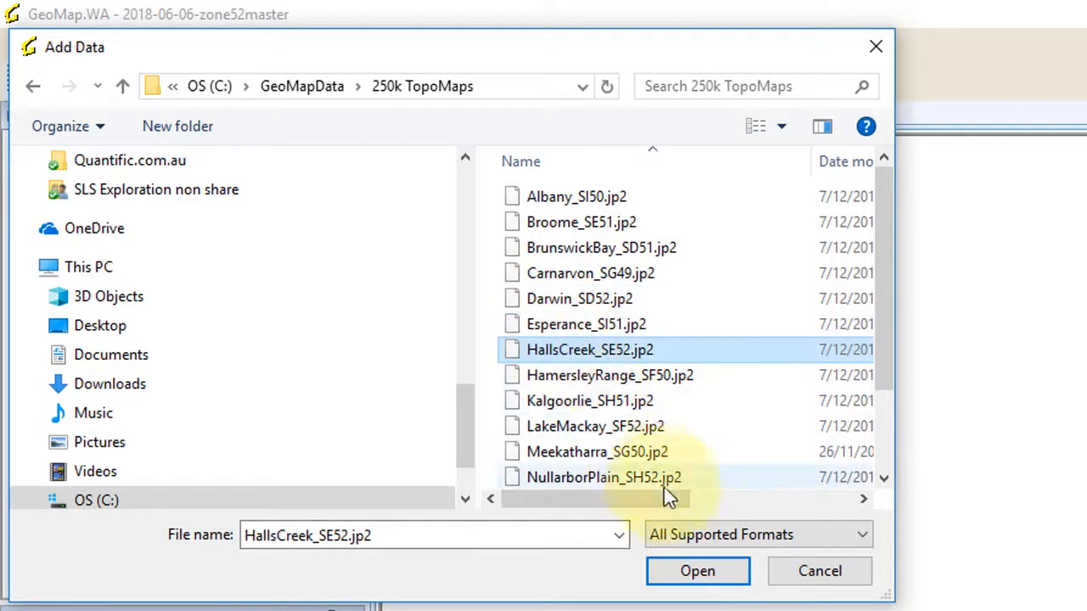
pyautogui.click(700, 574)
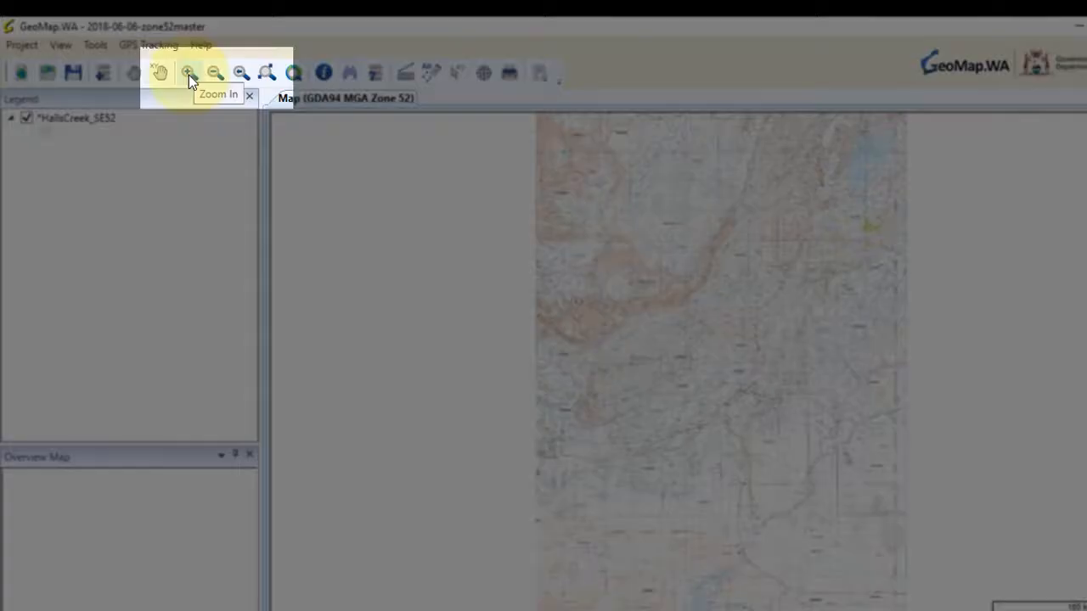
# Step: Zoom the topographic map in to the area around the Halls Creek township and save the project
pyautogui.click(189, 75)
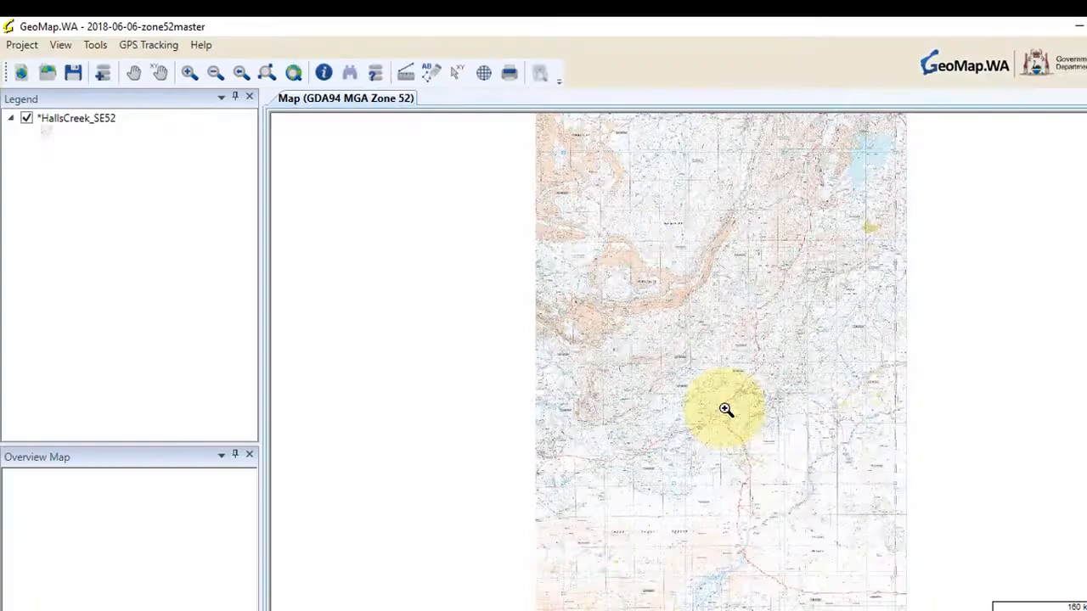
pyautogui.click(725, 408)
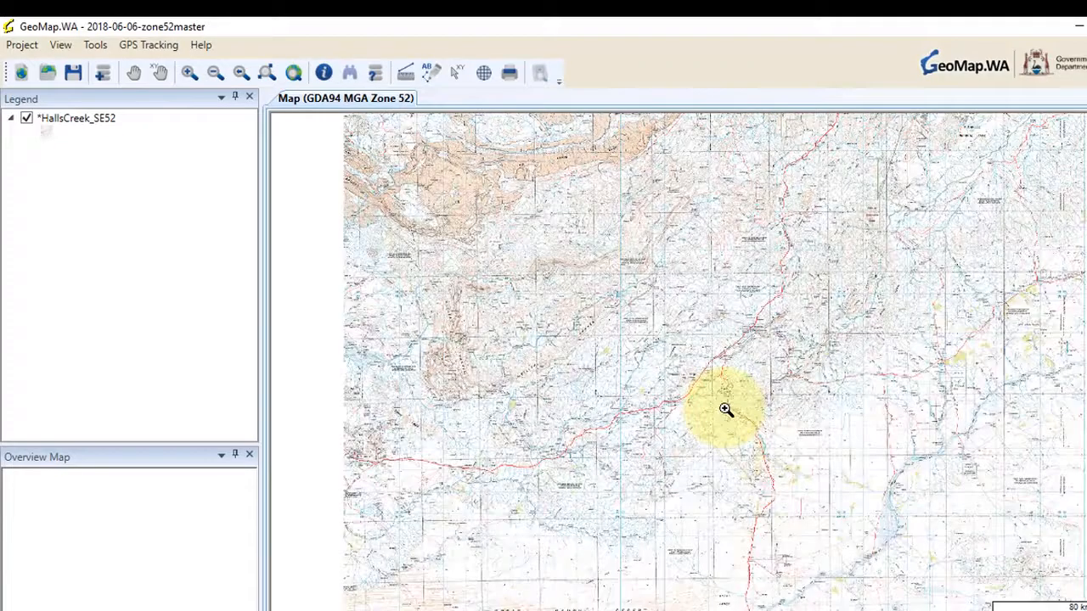
pyautogui.click(728, 360)
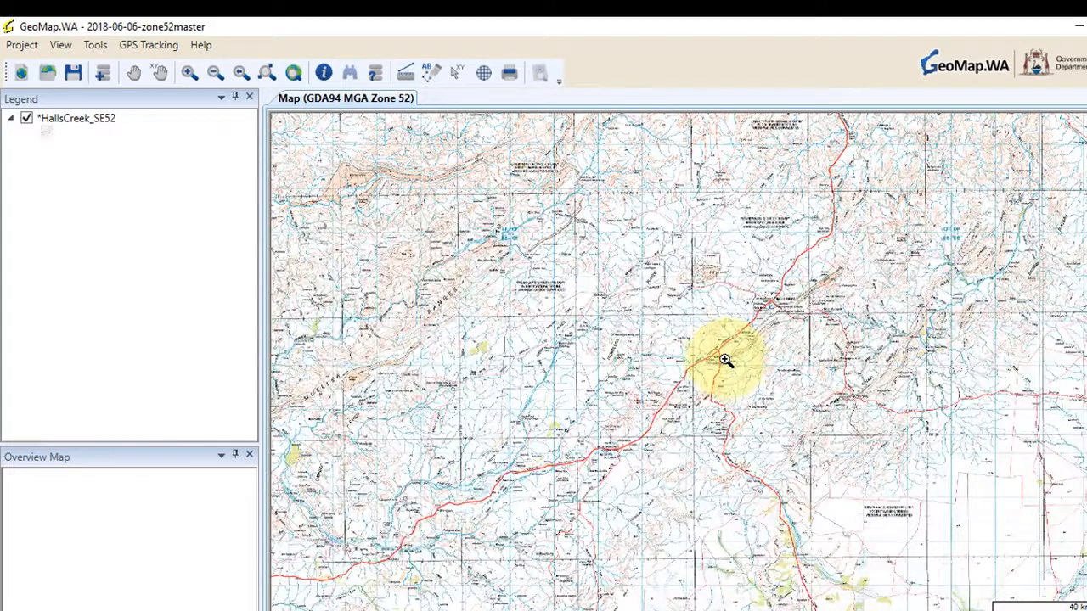
pyautogui.click(725, 360)
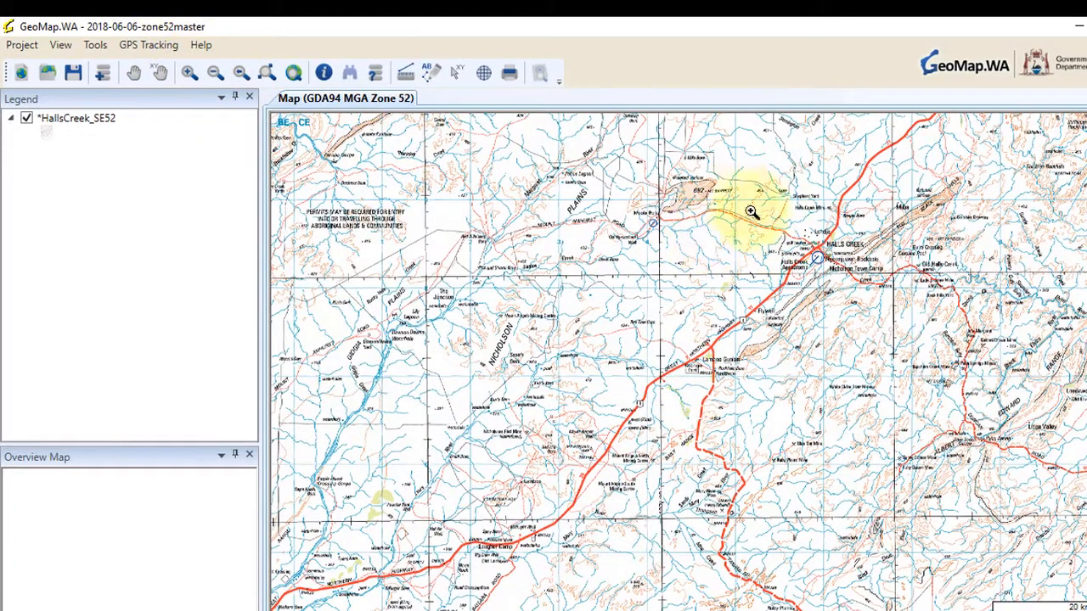
pyautogui.moveTo(735, 194); pyautogui.dragTo(921, 358)
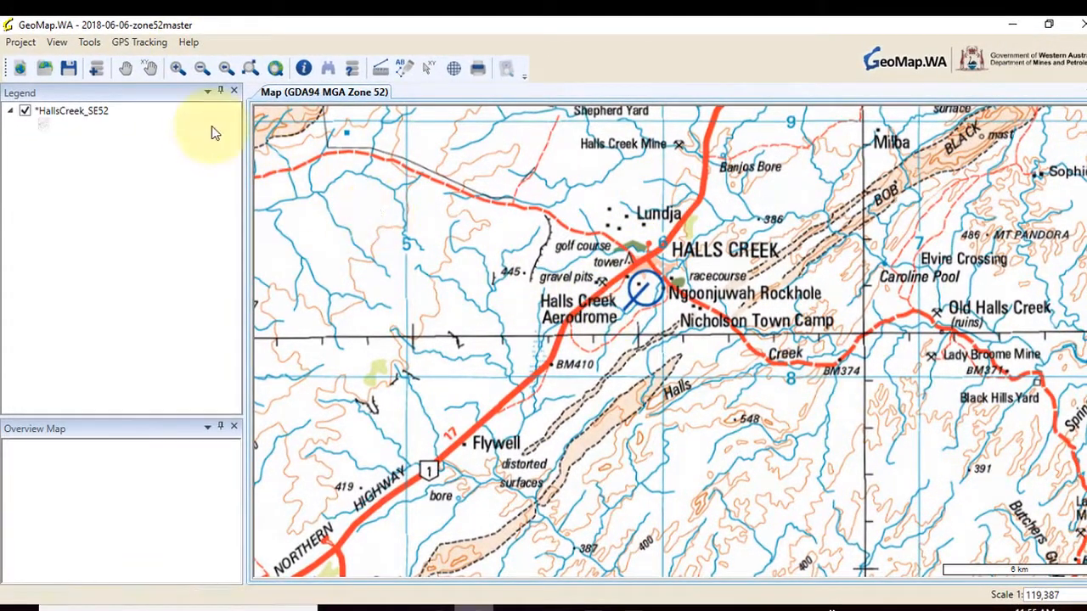
pyautogui.click(68, 73)
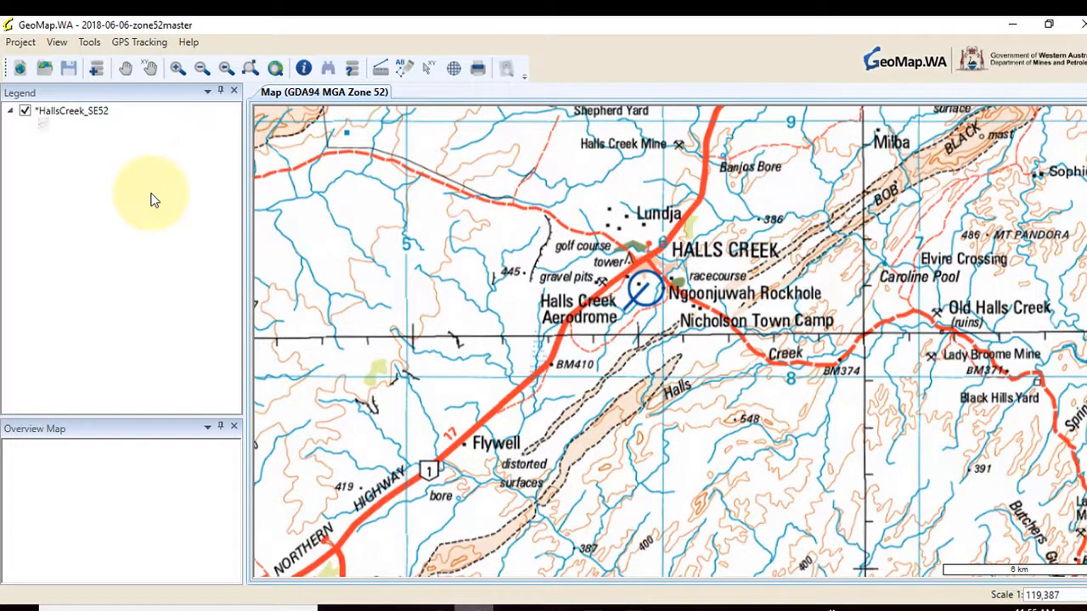
# Step: Add the HallsCreek_SE52.jp2 geological map from the 250k GeoMaps folder in GeoMapData to the project
pyautogui.click(96, 70)
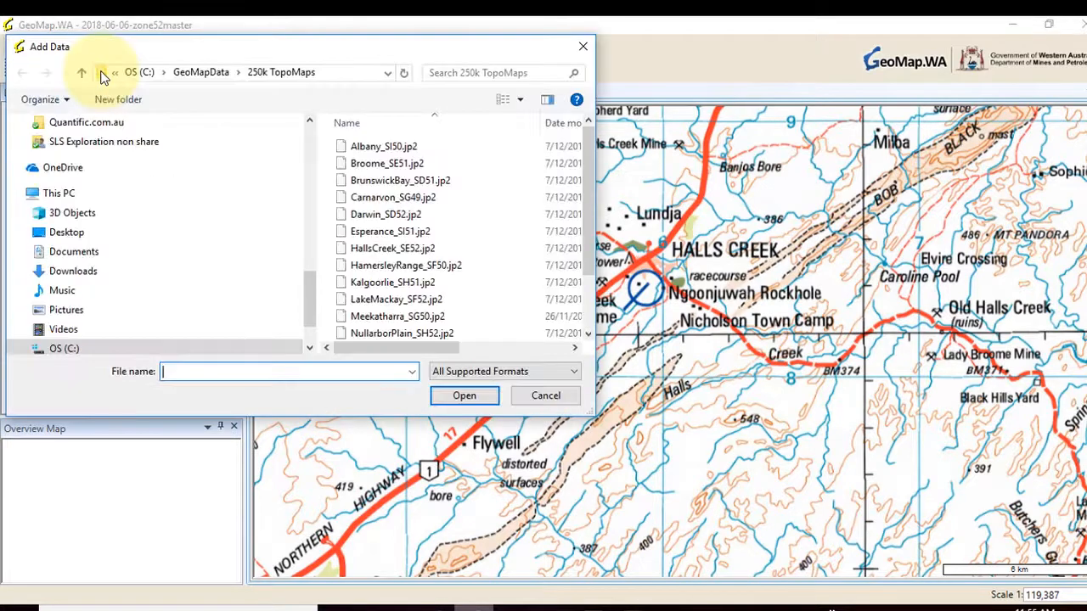
pyautogui.click(219, 73)
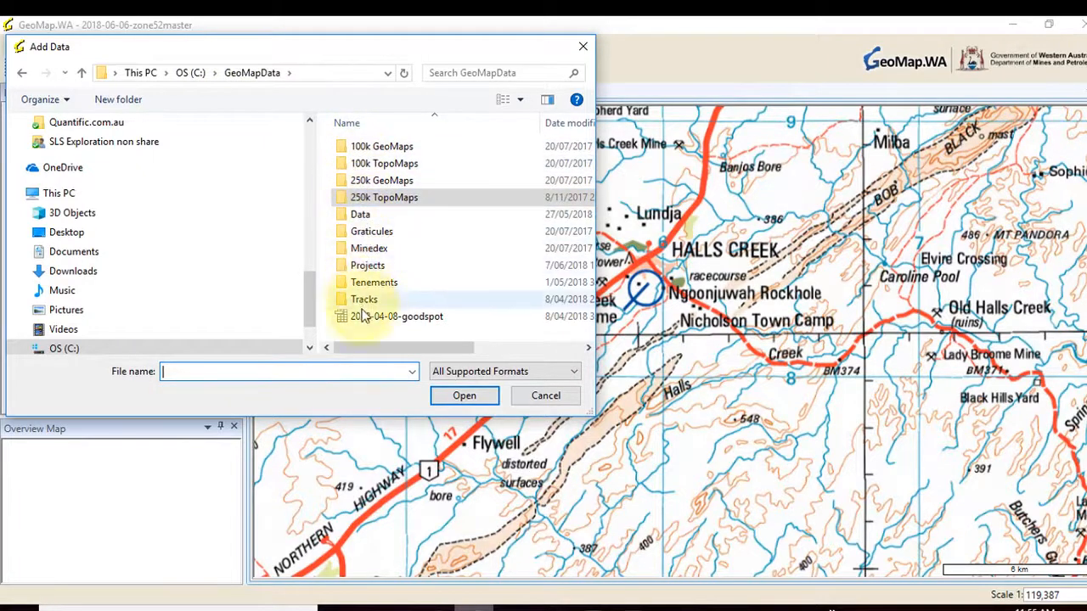
pyautogui.click(371, 185)
pyautogui.click(371, 189)
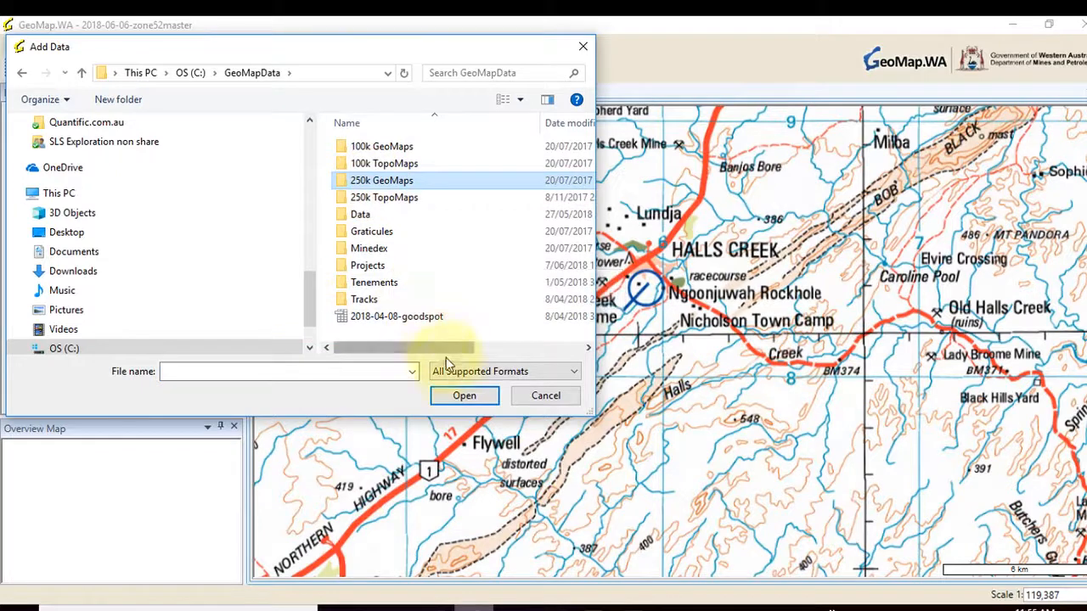
pyautogui.click(466, 398)
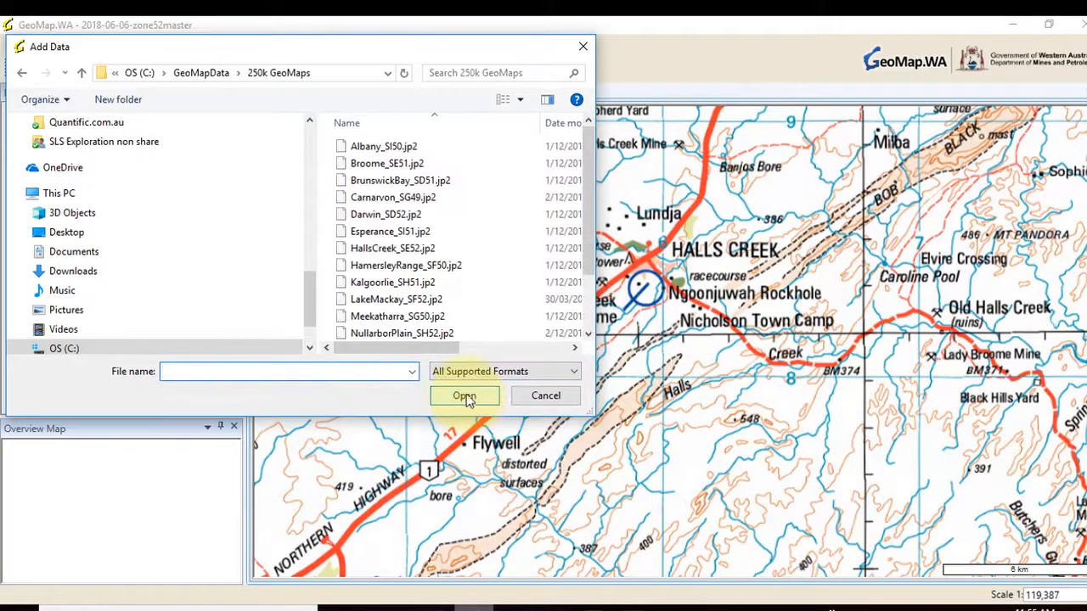
pyautogui.click(384, 253)
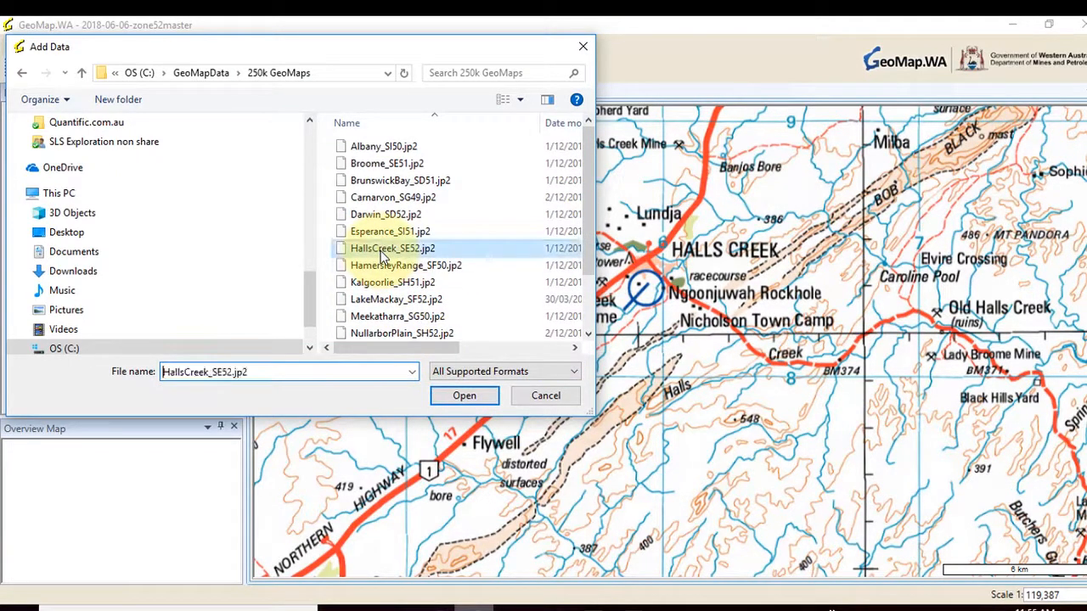
pyautogui.click(454, 396)
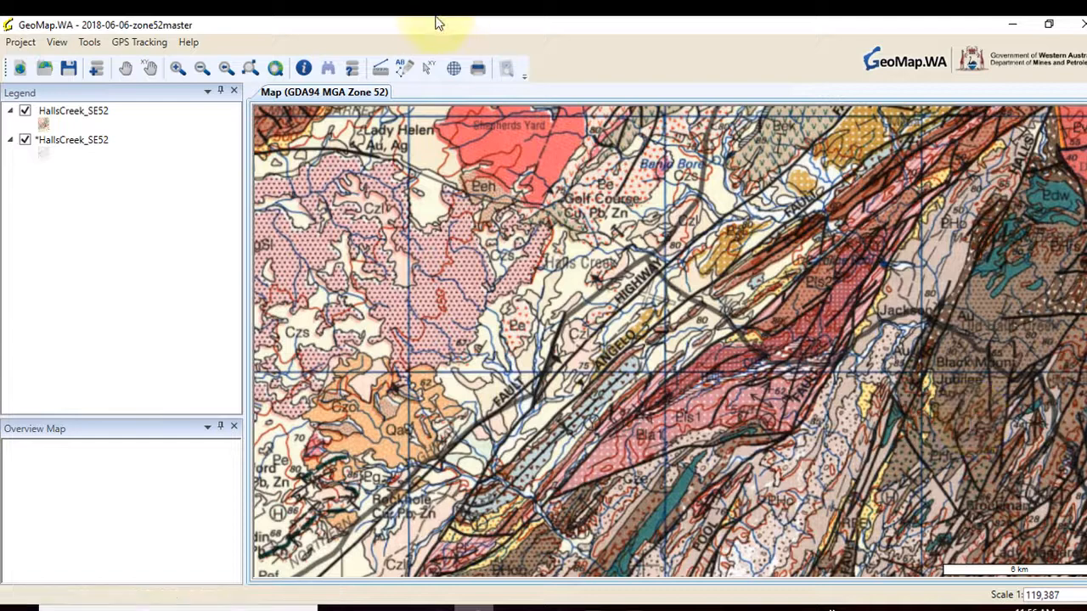
# Step: Set the geological map layer's transparency to 50%, and switch the layer off and on to compare it with the topographic map
pyautogui.doubleClick(58, 110)
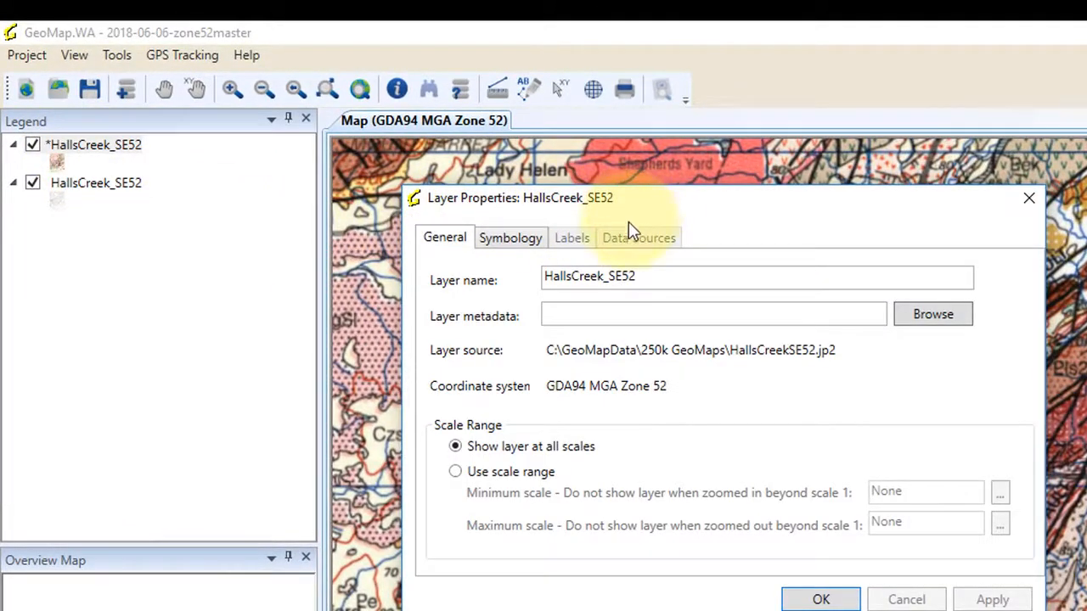
pyautogui.click(523, 239)
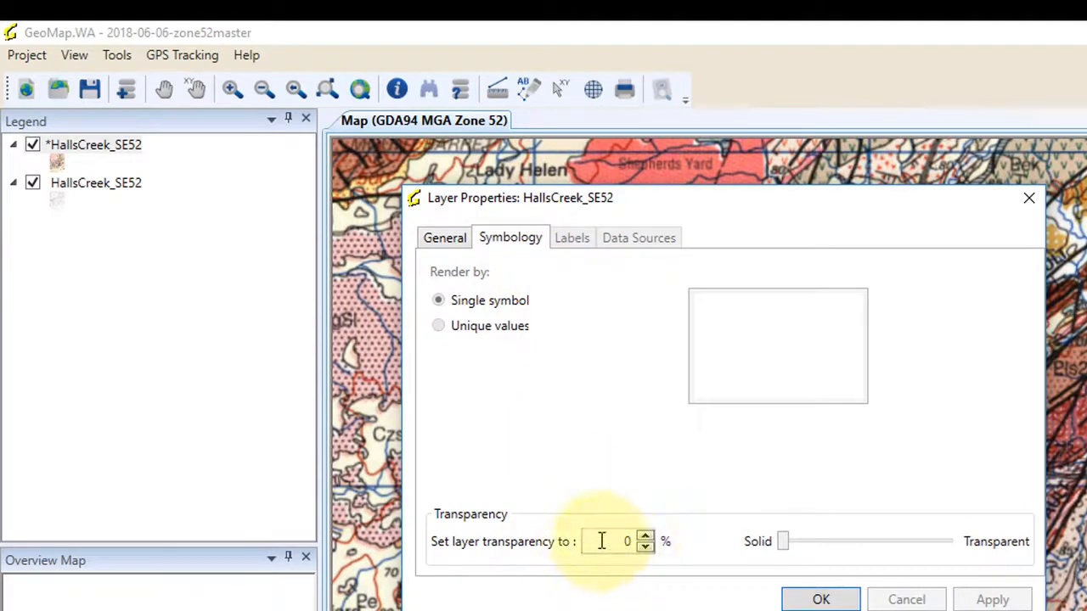
pyautogui.write('5')
pyautogui.click(821, 599)
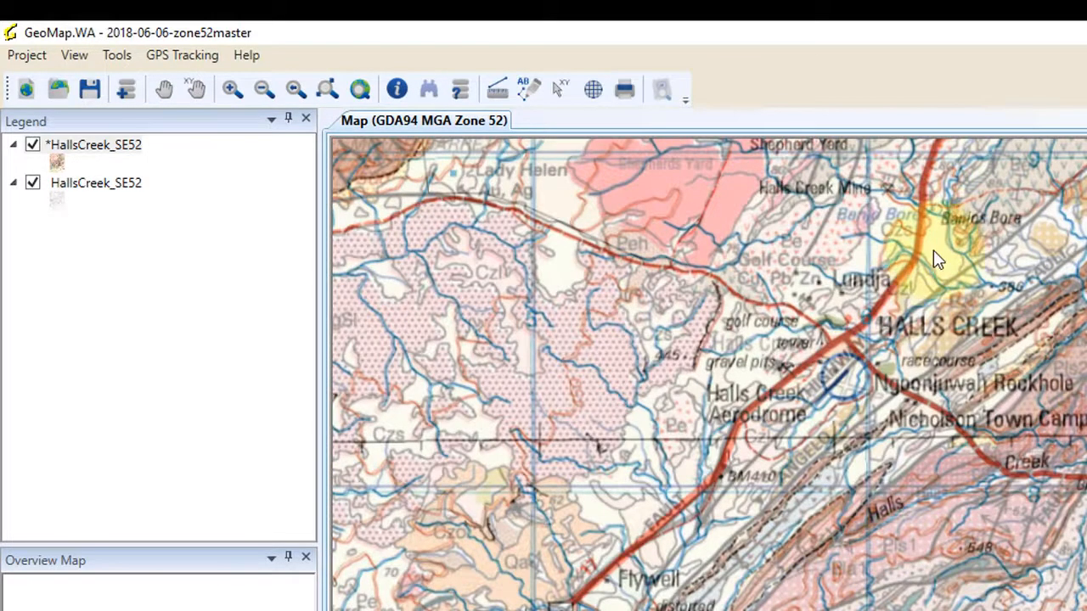
pyautogui.click(37, 148)
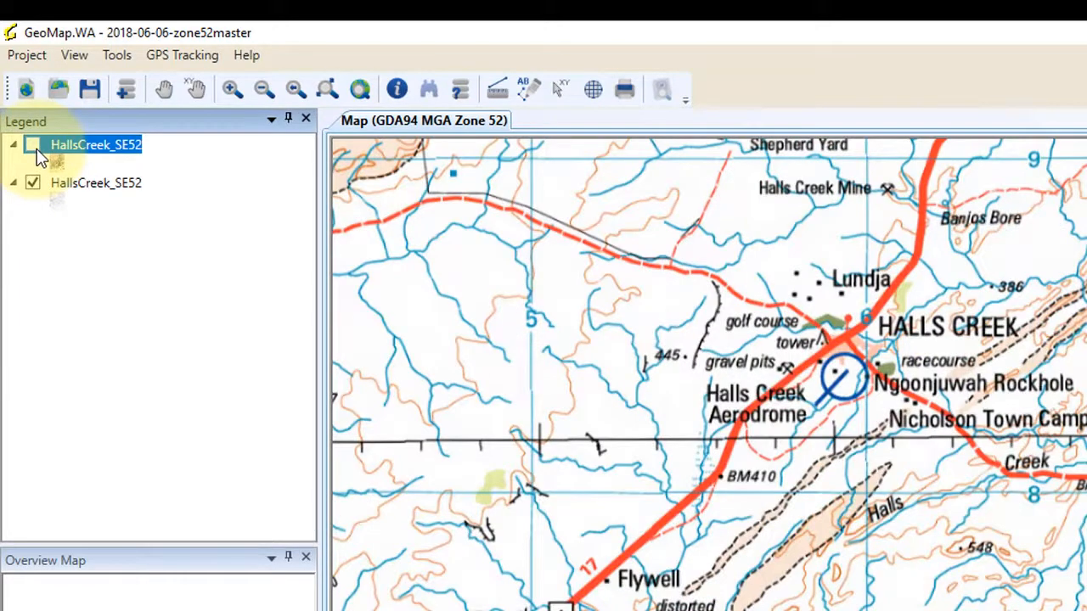
pyautogui.click(34, 146)
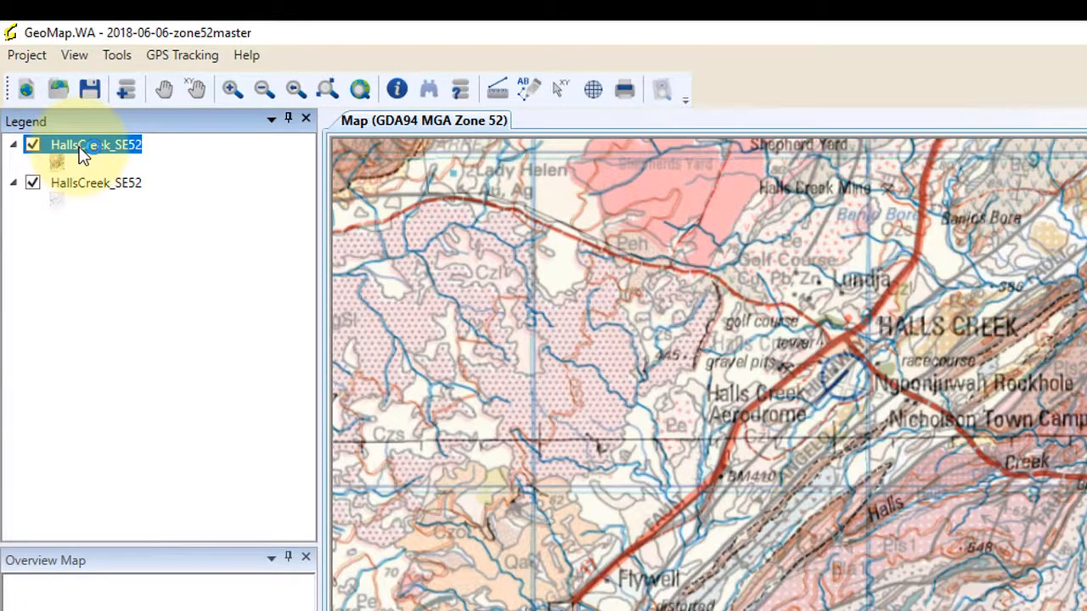
# Step: Rename the geological map layer as HallsCreek_SE52-geo and set its transparency to 0%
pyautogui.doubleClick(82, 151)
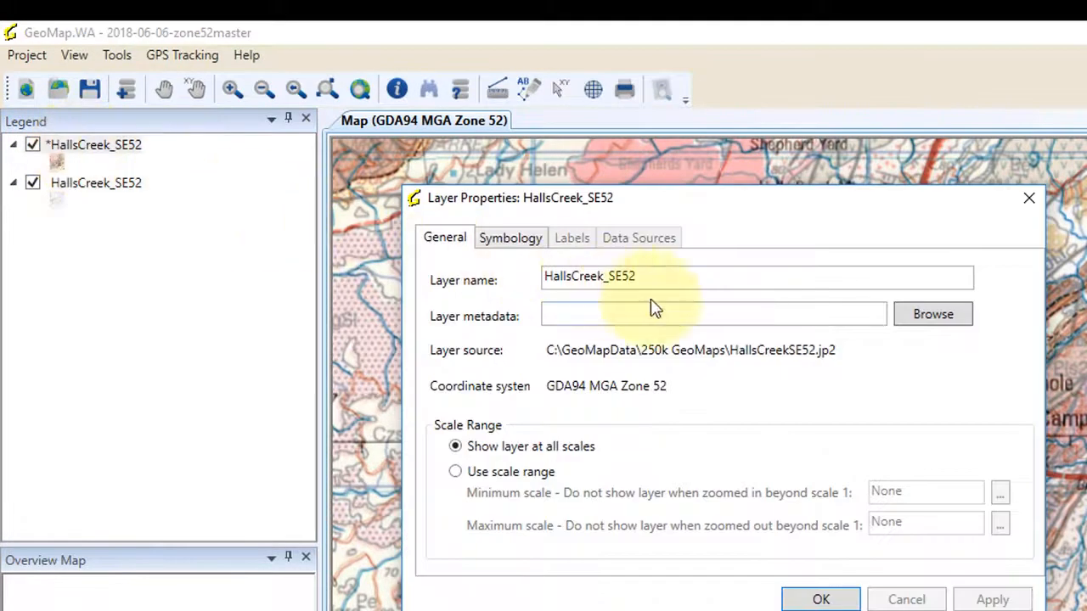
pyautogui.click(664, 276)
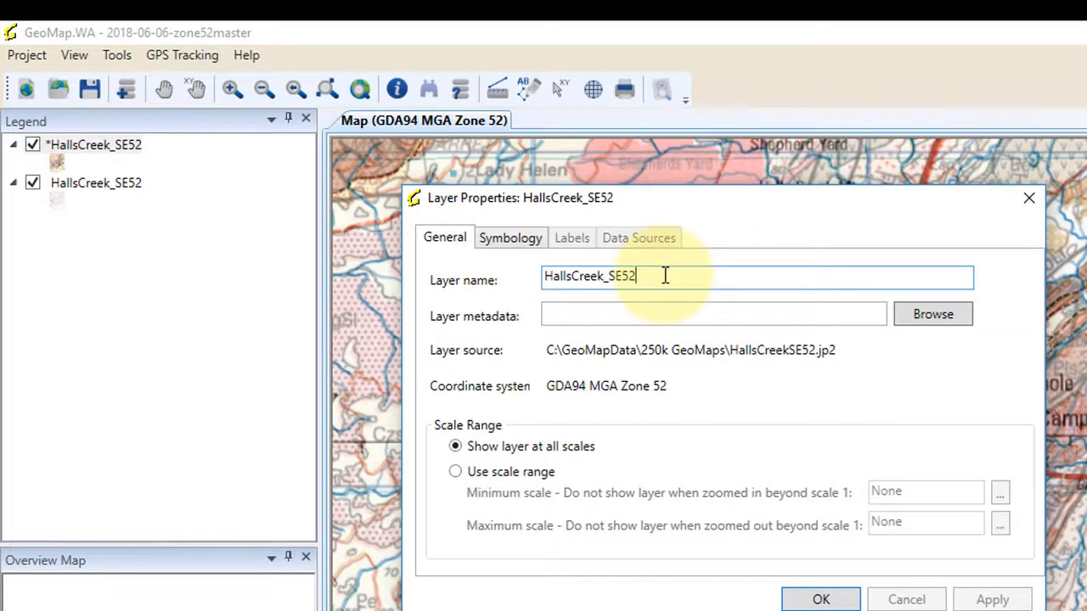
pyautogui.write('-geo')
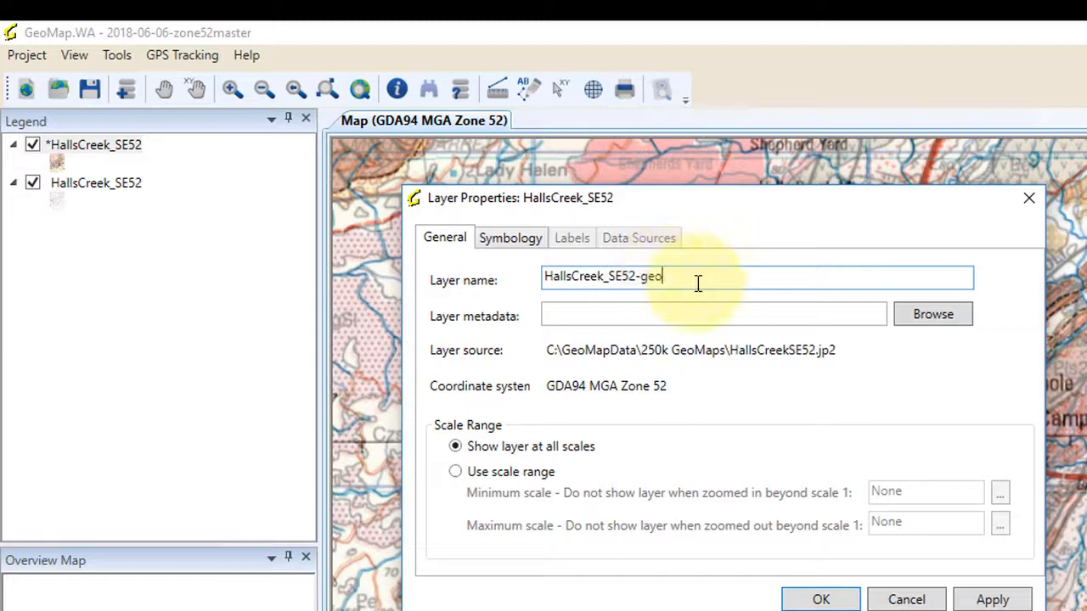
pyautogui.click(504, 240)
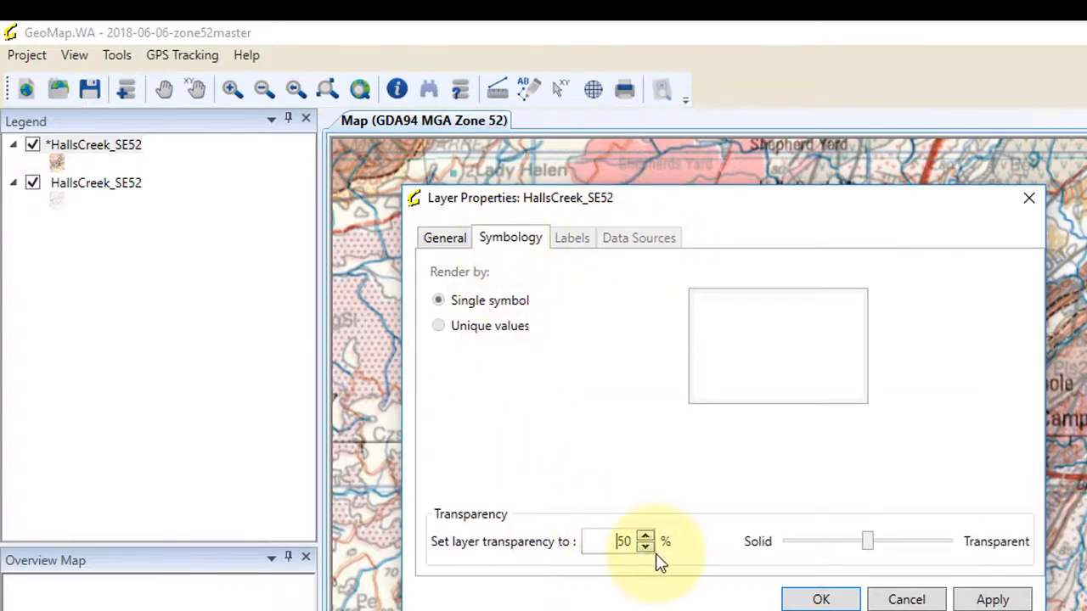
pyautogui.doubleClick(596, 543)
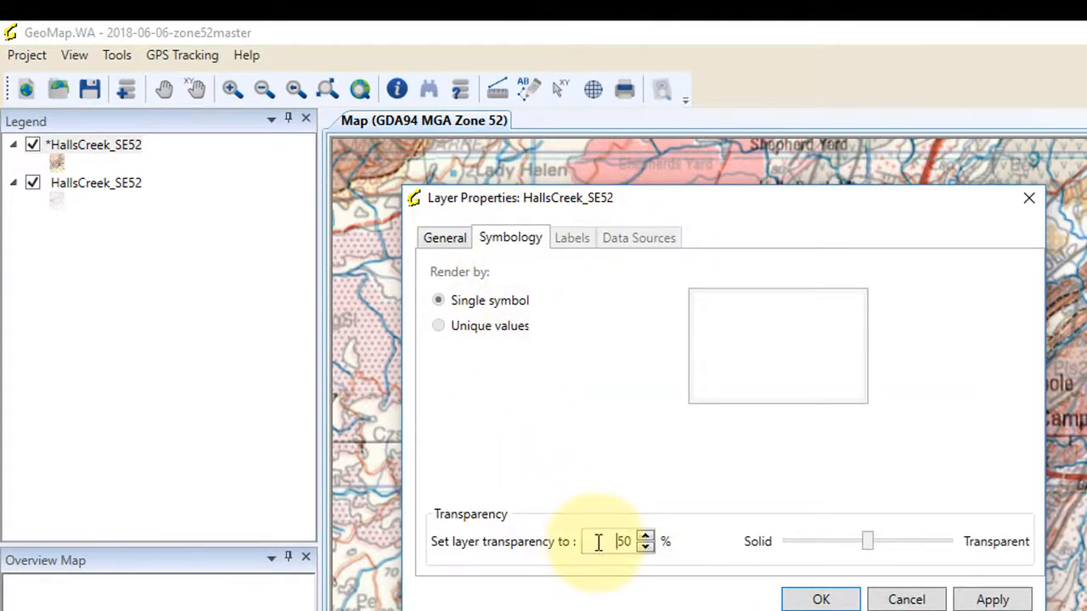
pyautogui.write('0')
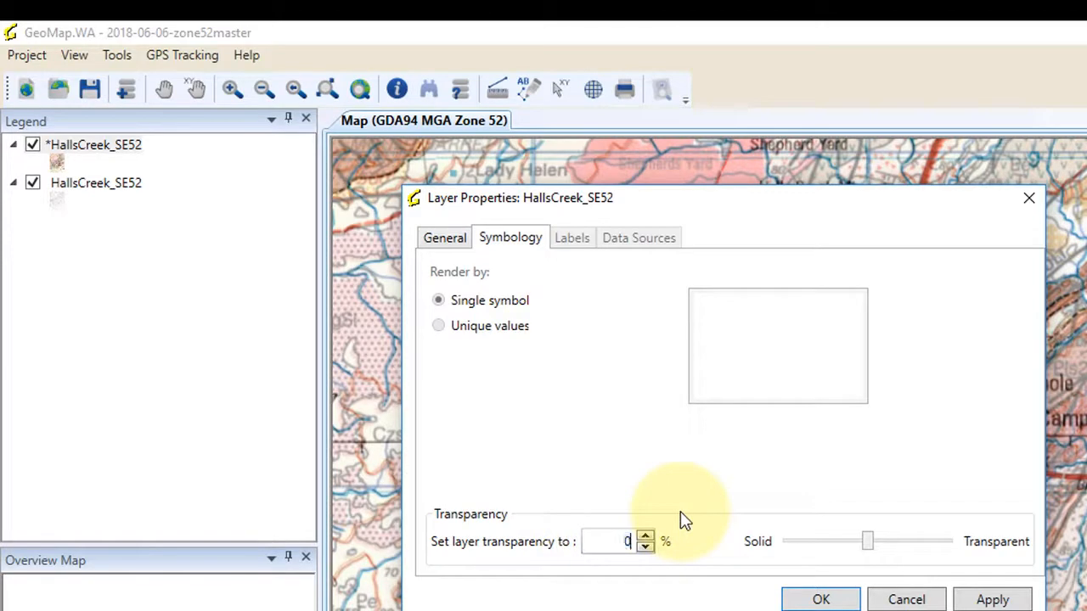
pyautogui.click(821, 599)
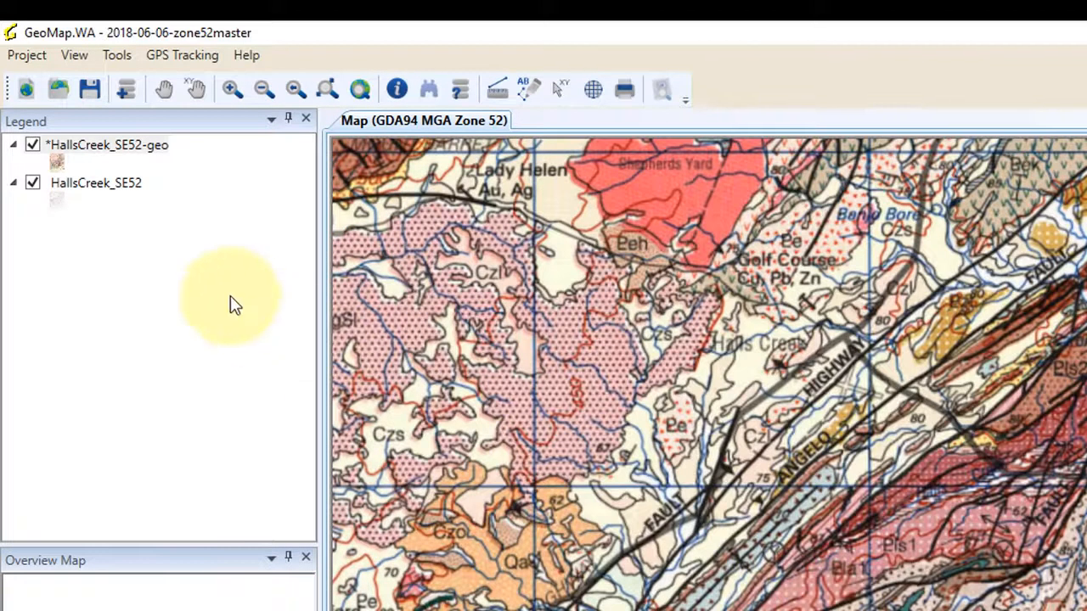
# Step: Toggle the HallsCreek_SE52-geo layer's visibility, leave it hidden and save the project
pyautogui.click(33, 145)
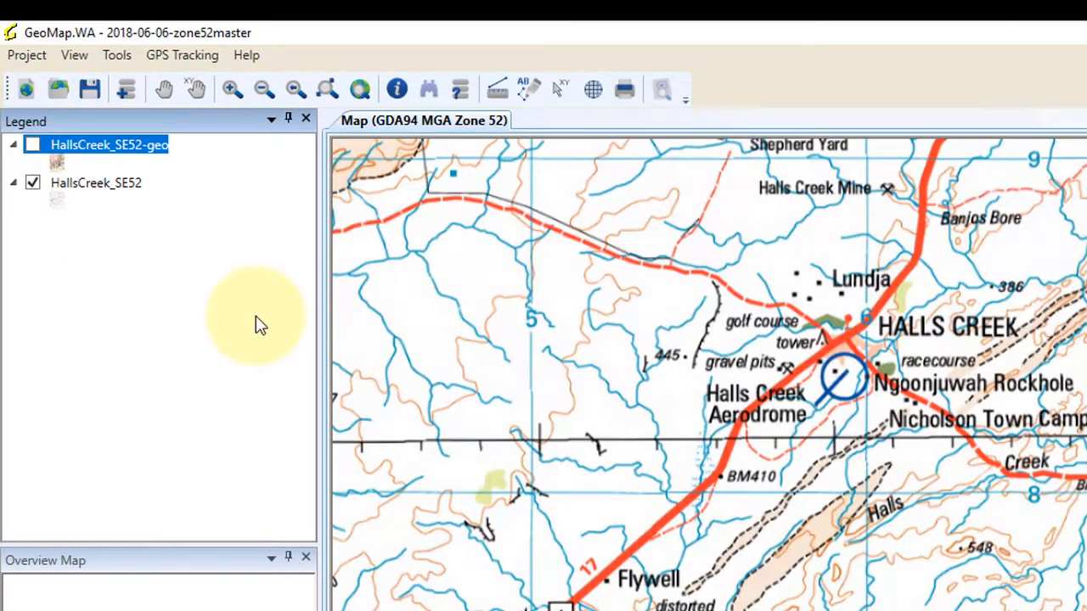
pyautogui.click(32, 146)
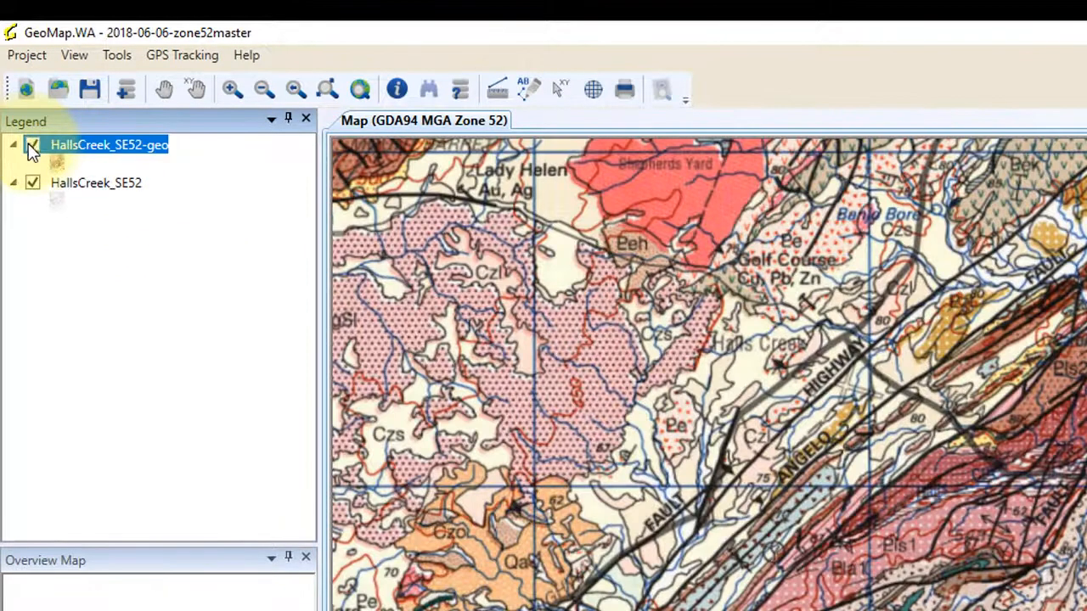
pyautogui.click(32, 145)
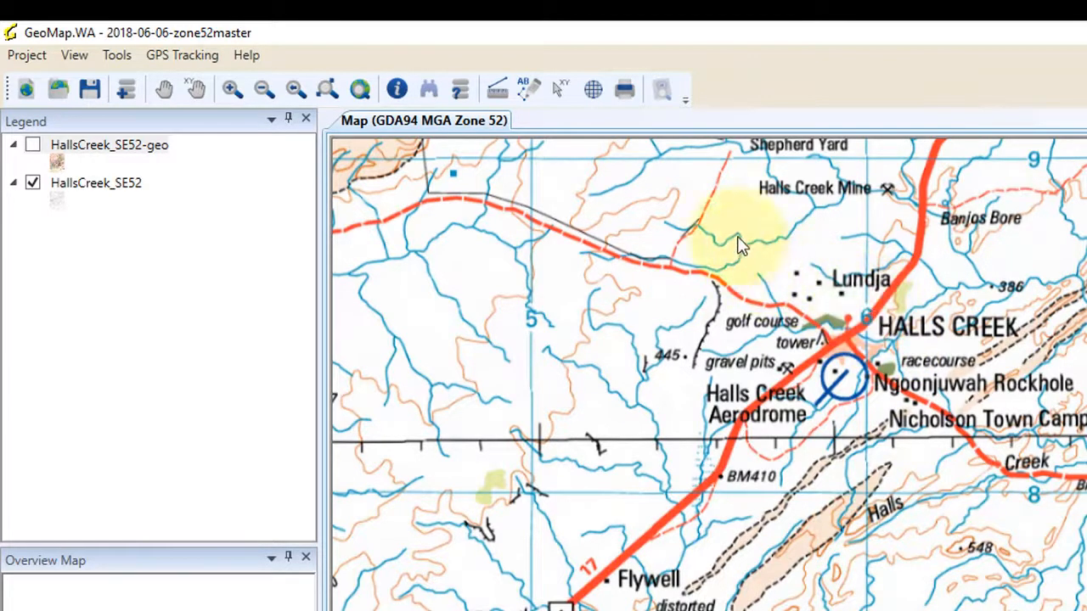
pyautogui.click(83, 95)
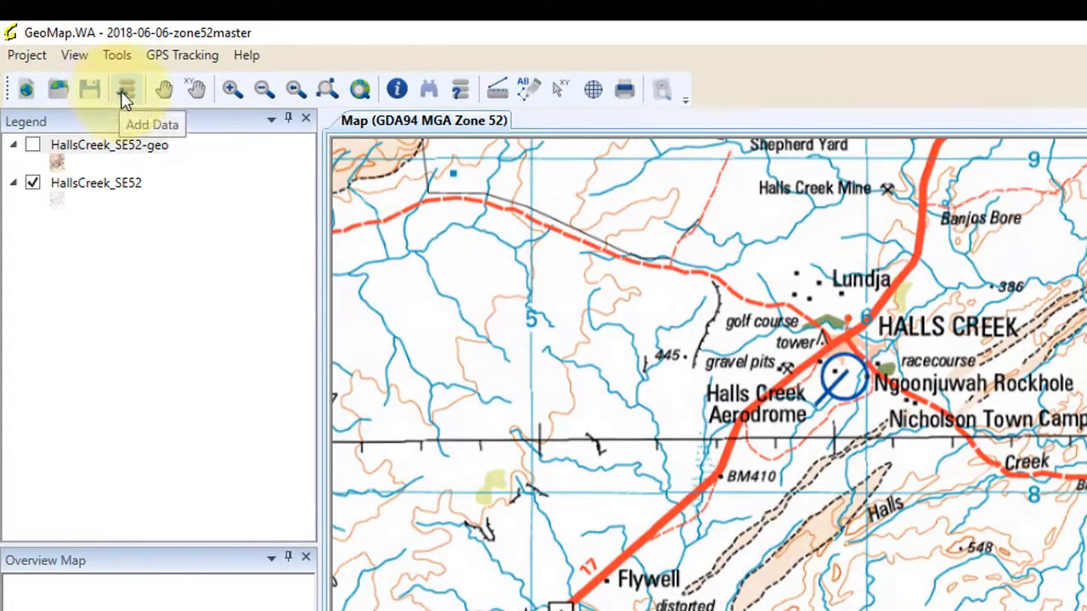
# Step: Add CurrentTenements.shp from the Tenements folder in GeoMapData, accepting on-the-fly re-projection to the map's coordinate system
pyautogui.click(121, 97)
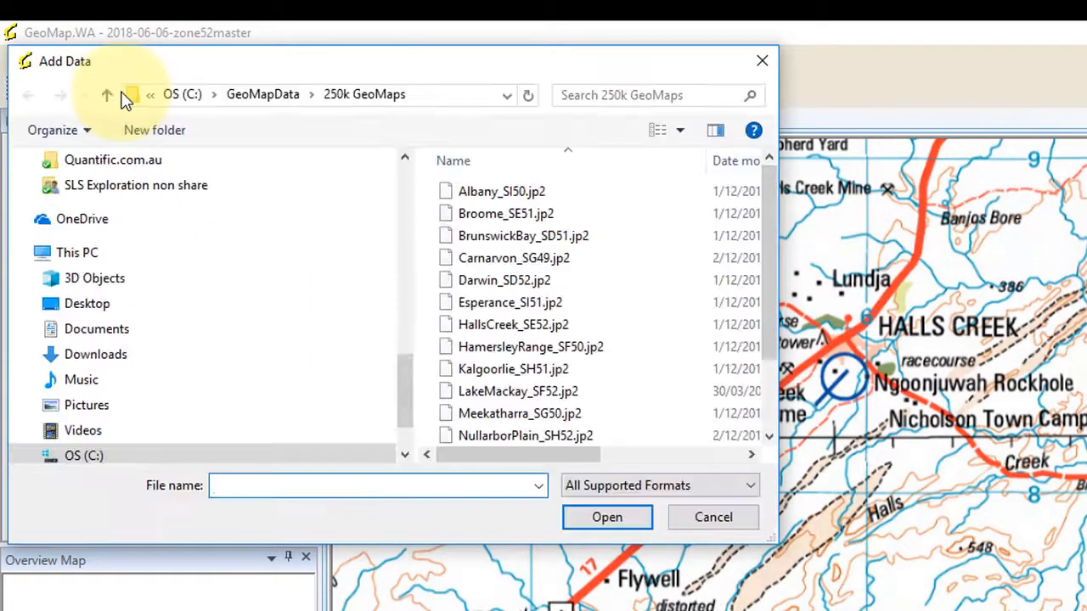
pyautogui.click(263, 95)
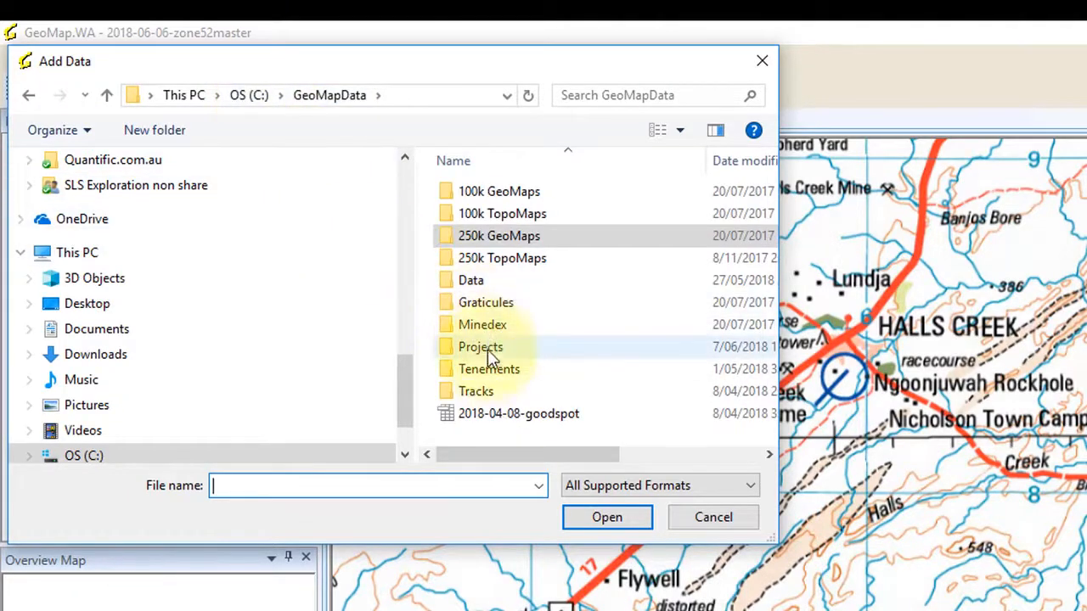
pyautogui.click(486, 372)
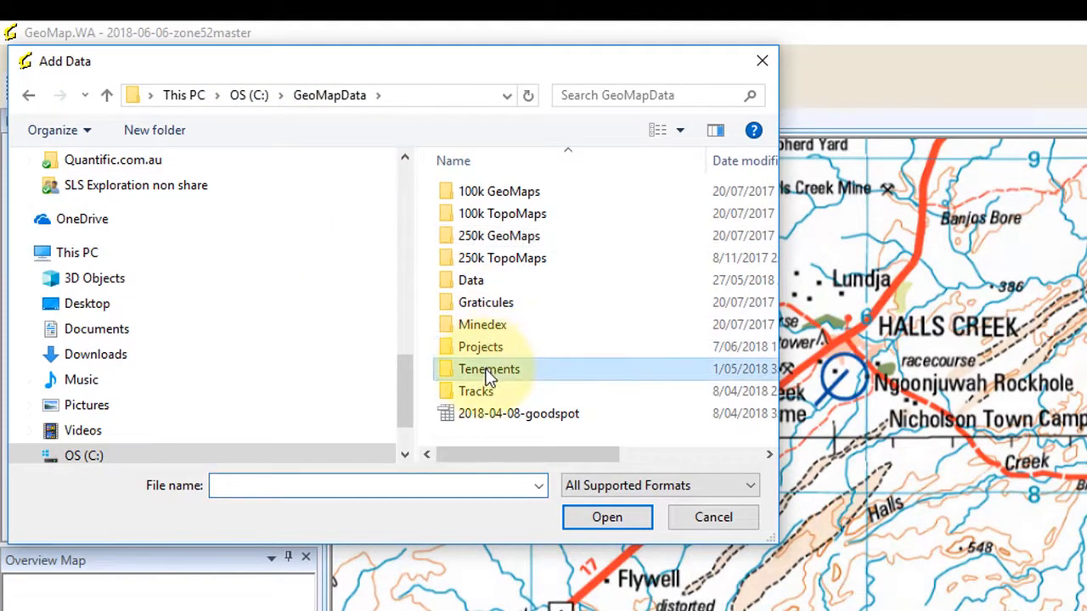
pyautogui.click(629, 519)
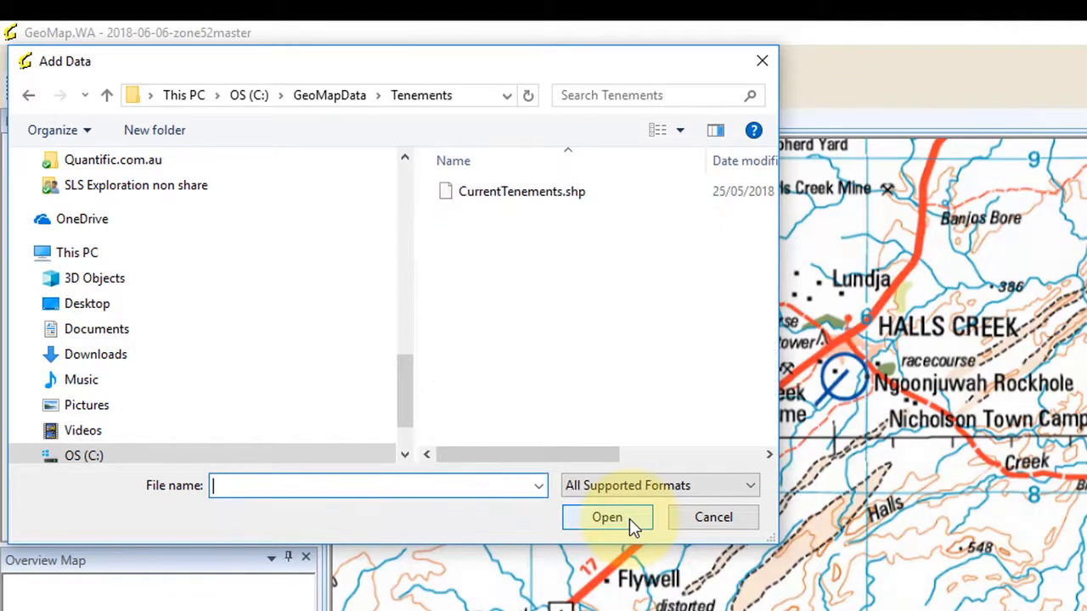
pyautogui.click(539, 191)
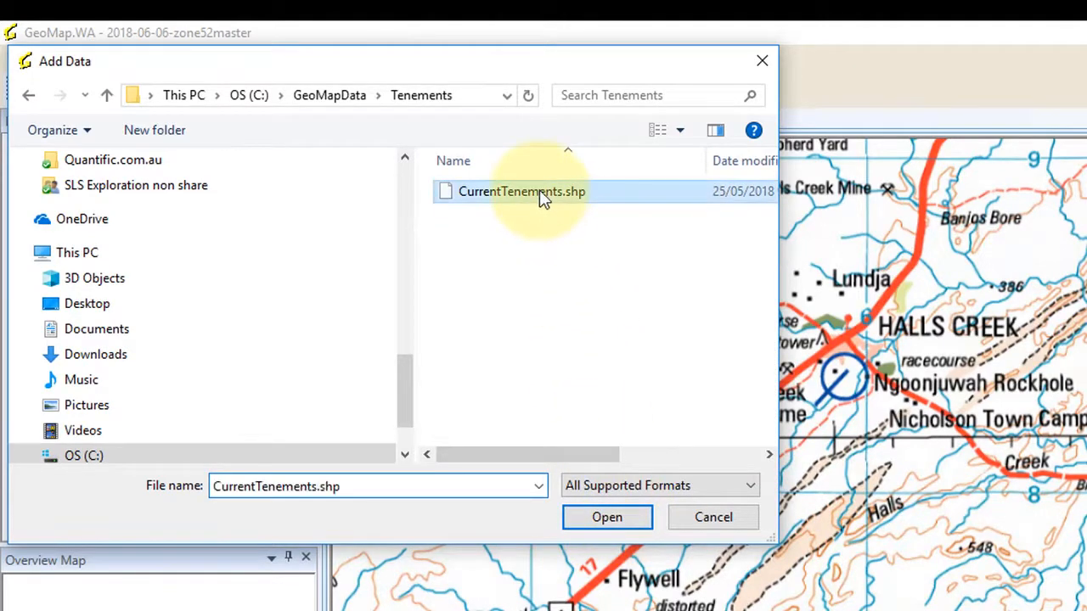
pyautogui.click(629, 516)
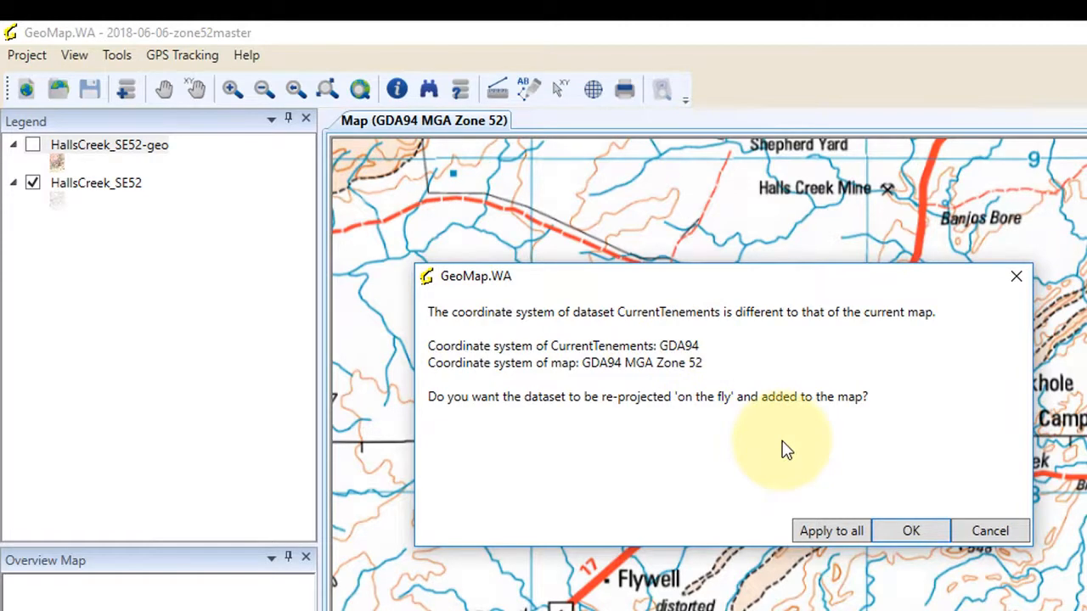
pyautogui.click(929, 535)
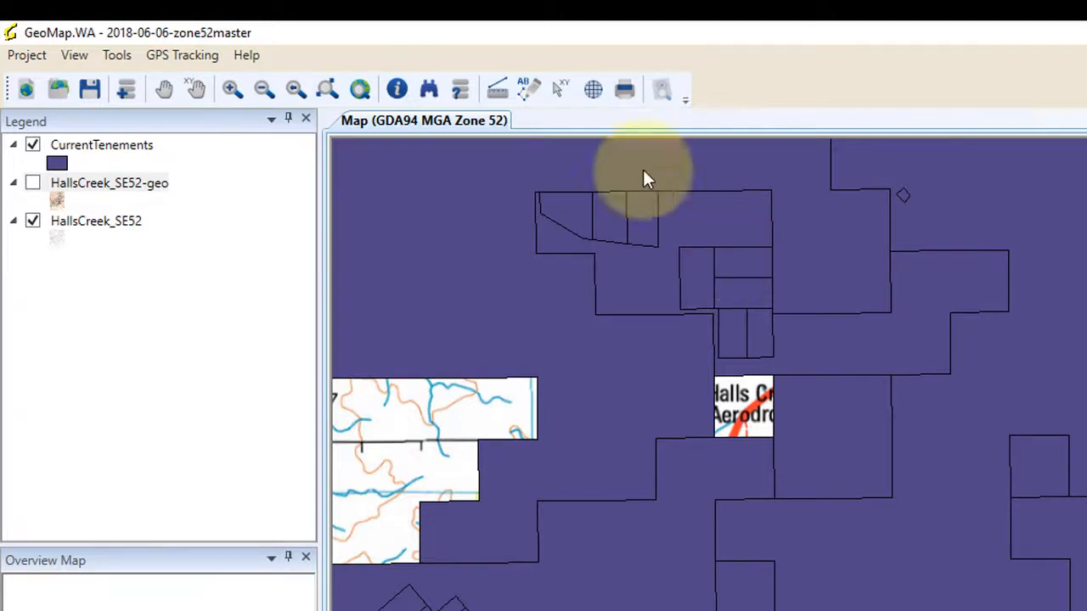
# Step: Set the CurrentTenements layer to render by unique values of the TENSTATUS field
pyautogui.doubleClick(93, 151)
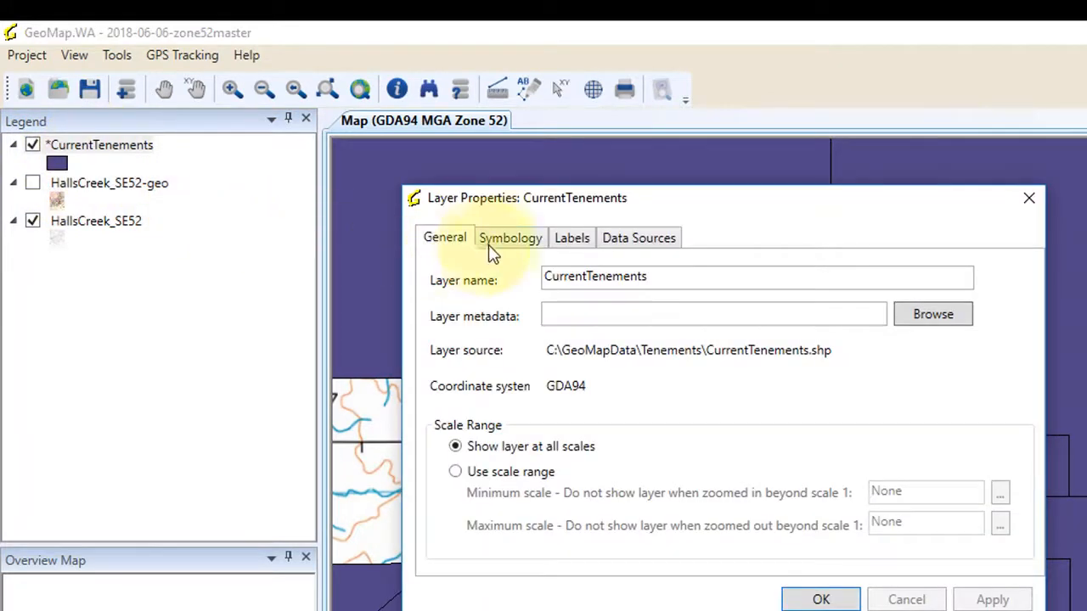
pyautogui.click(509, 241)
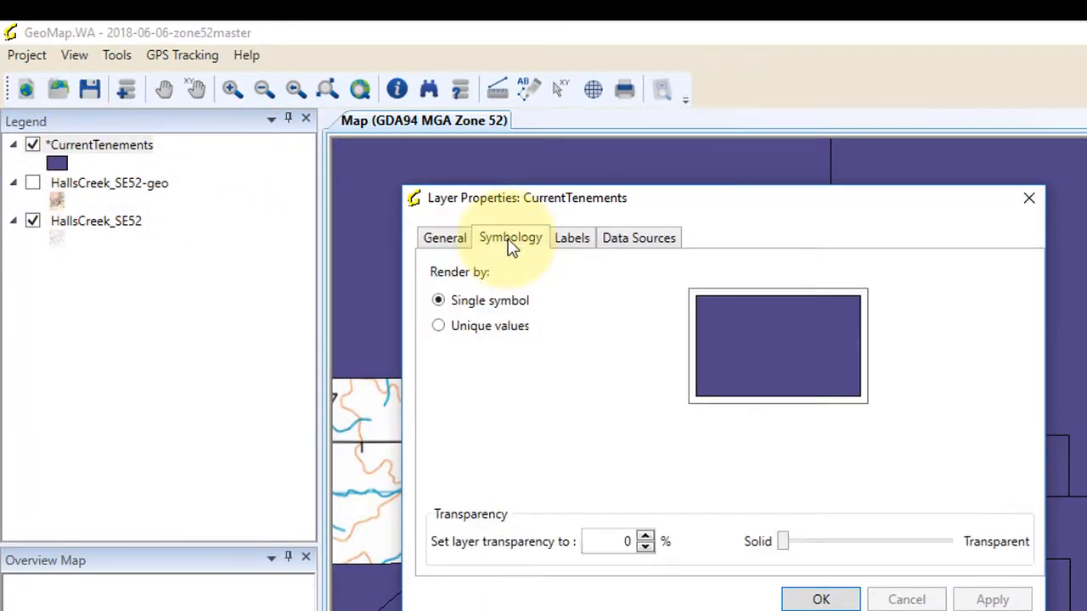
pyautogui.click(438, 327)
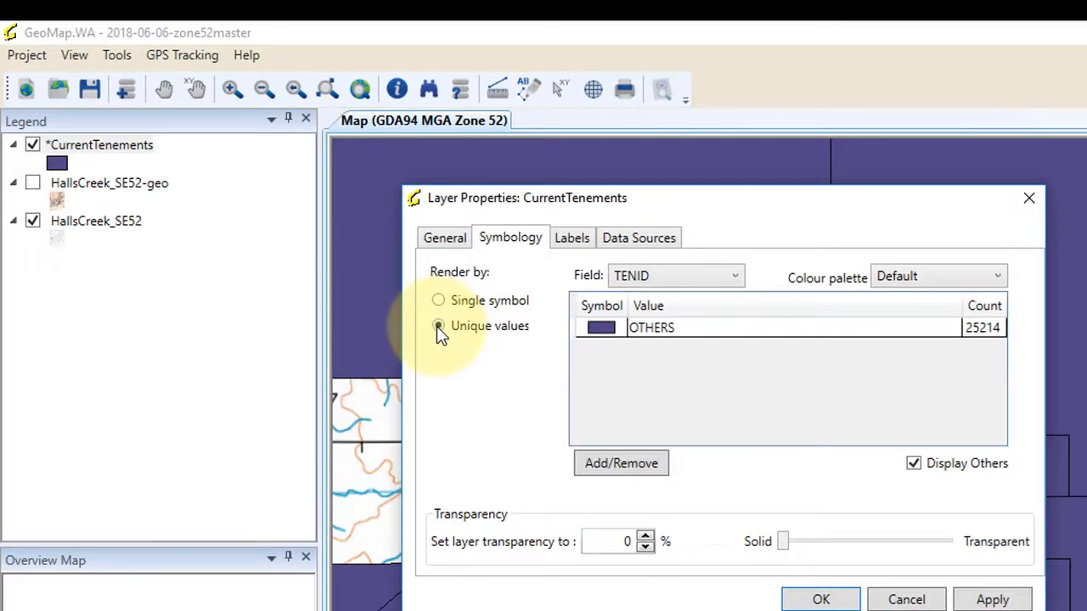
pyautogui.click(736, 279)
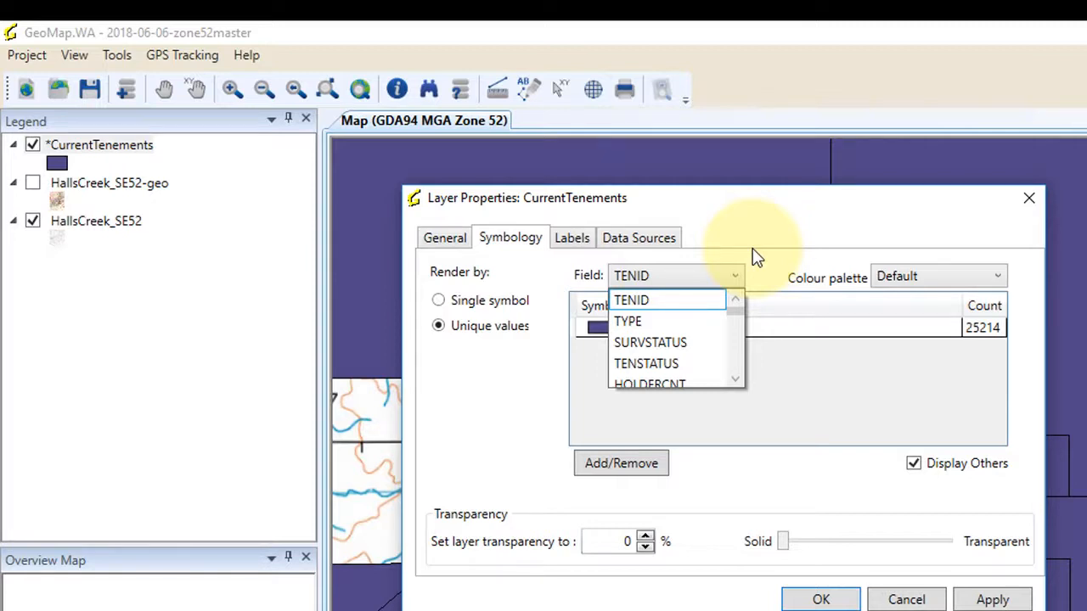
pyautogui.click(654, 365)
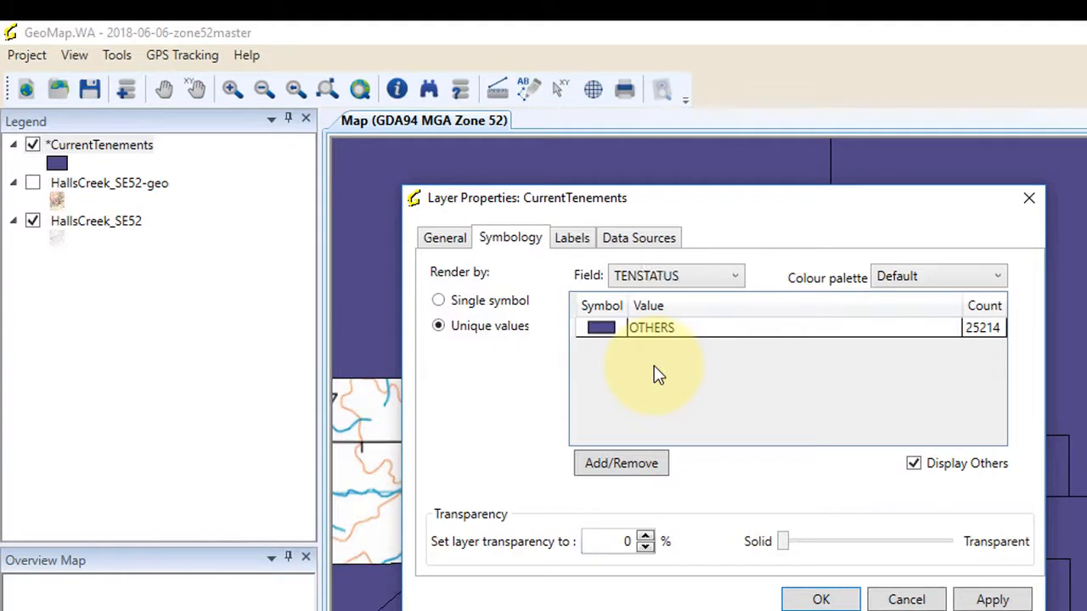
# Step: Add the LIVE and PENDING values to the CurrentTenements layer's unique-value symbology
pyautogui.click(610, 469)
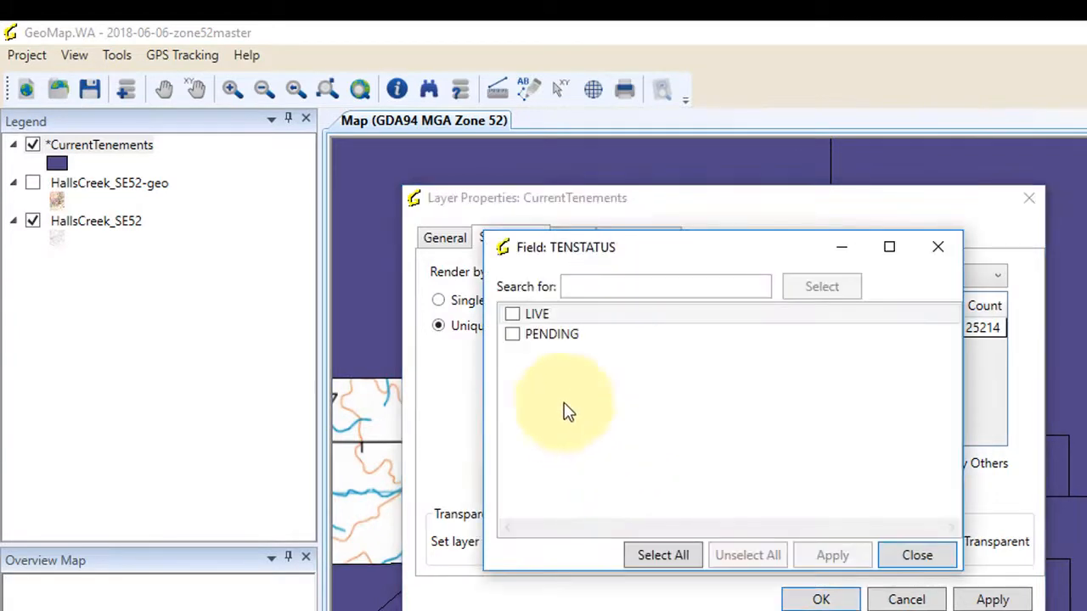
pyautogui.click(514, 316)
pyautogui.click(511, 338)
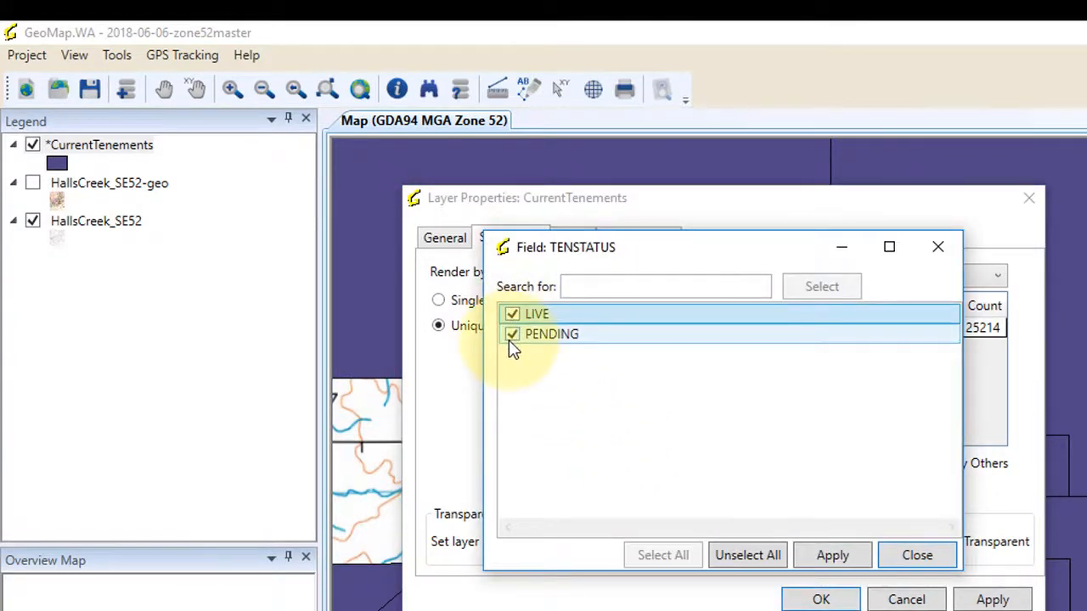
pyautogui.click(825, 554)
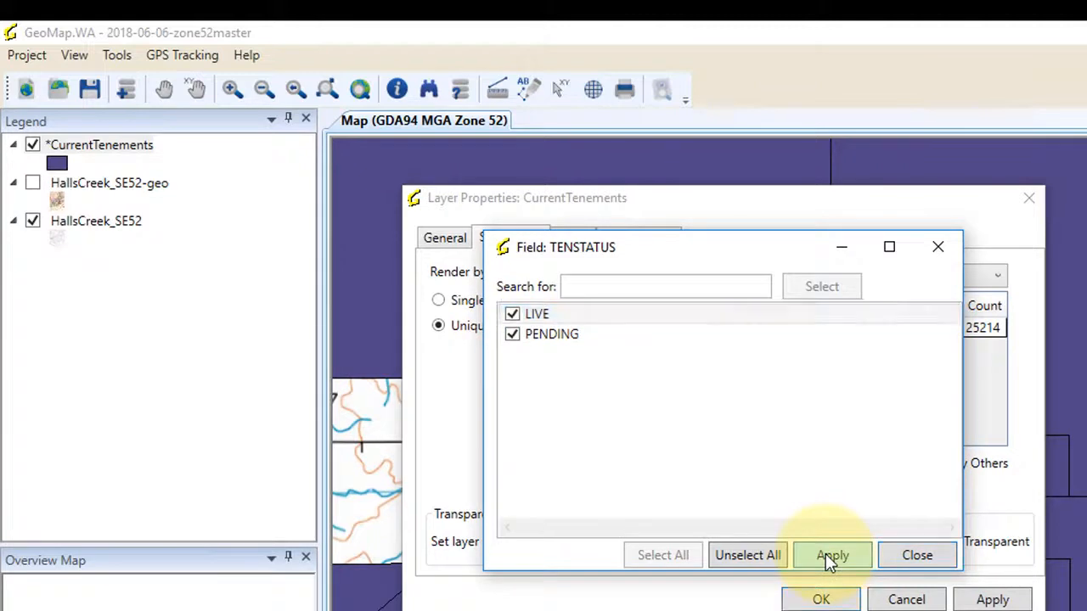
pyautogui.click(930, 557)
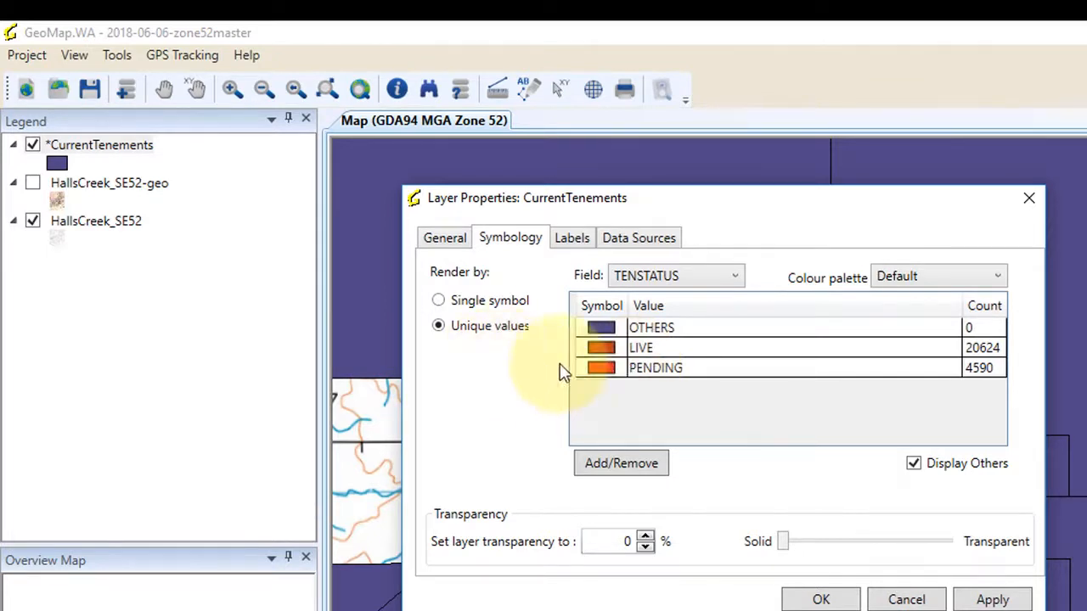
# Step: Change the LIVE tenement symbol's solid fill colour to red
pyautogui.doubleClick(607, 347)
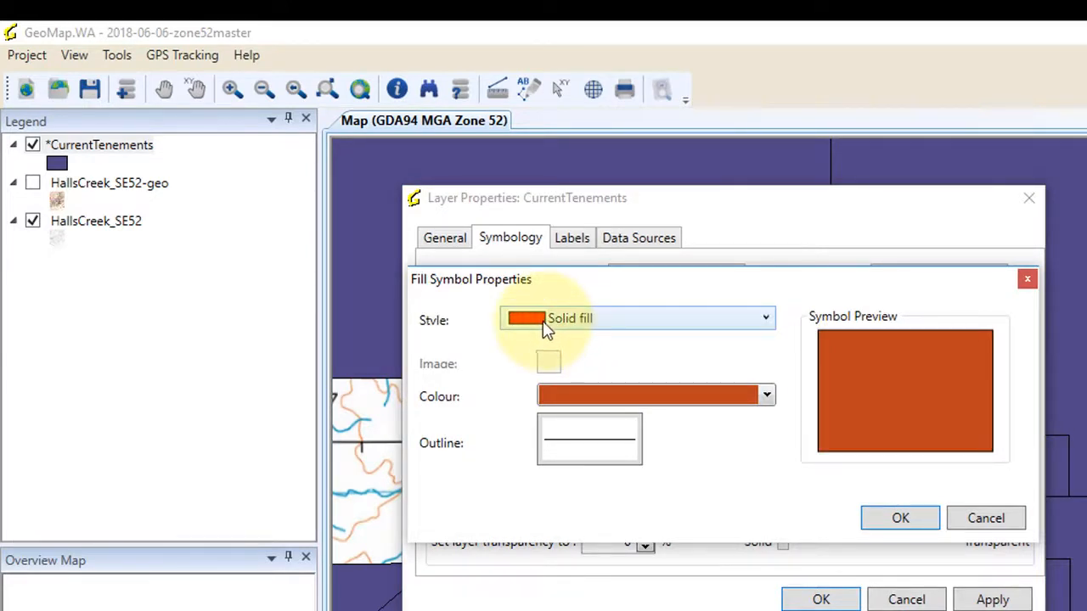
pyautogui.click(769, 395)
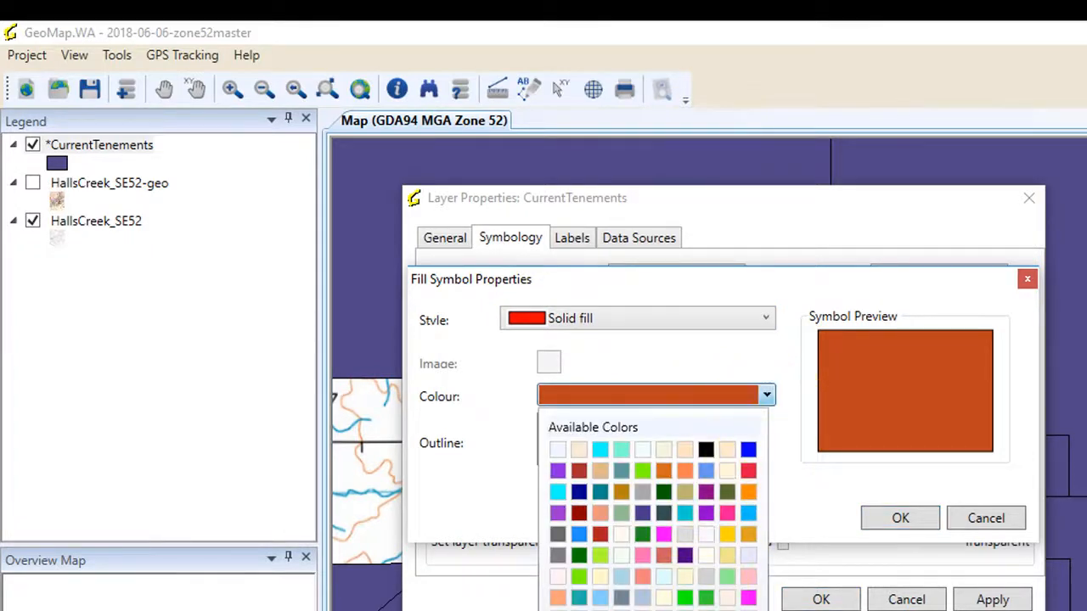
pyautogui.click(642, 610)
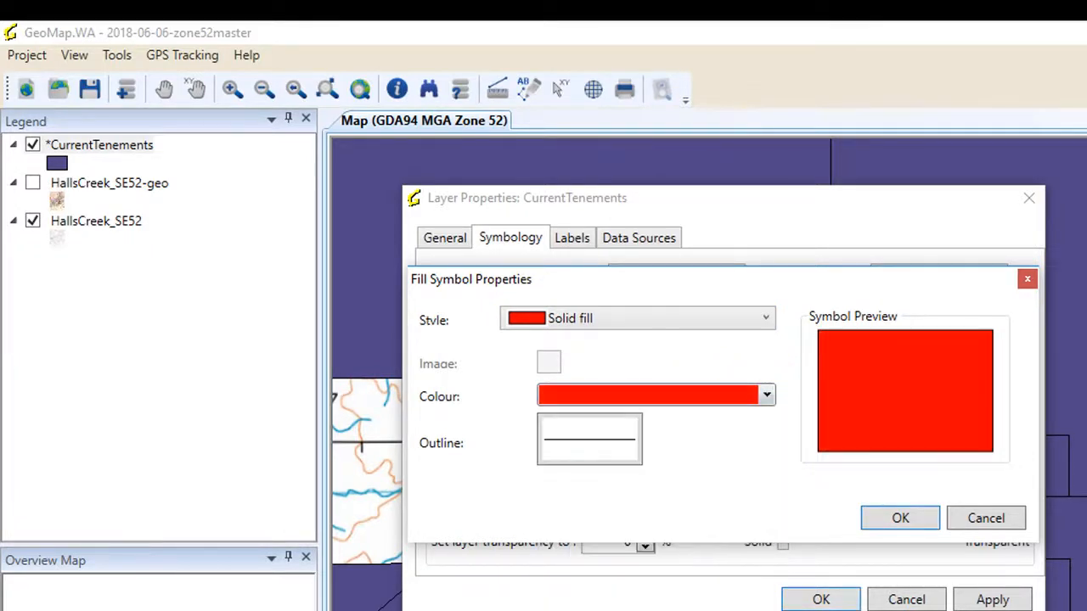
pyautogui.click(902, 517)
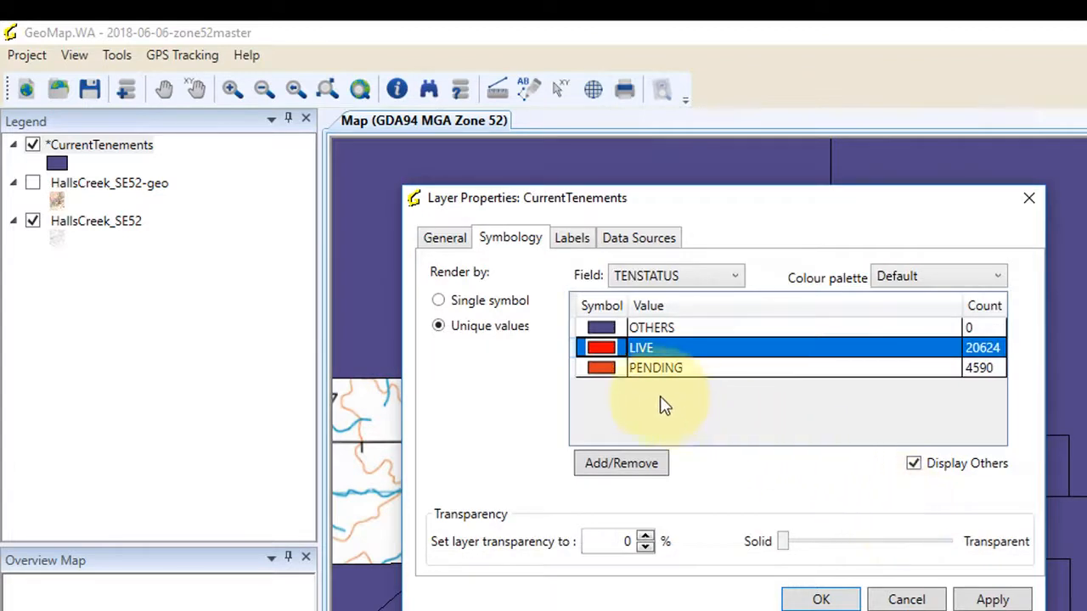
# Step: Give the PENDING tenement symbol a light semi-transparent fill in blue
pyautogui.doubleClick(603, 370)
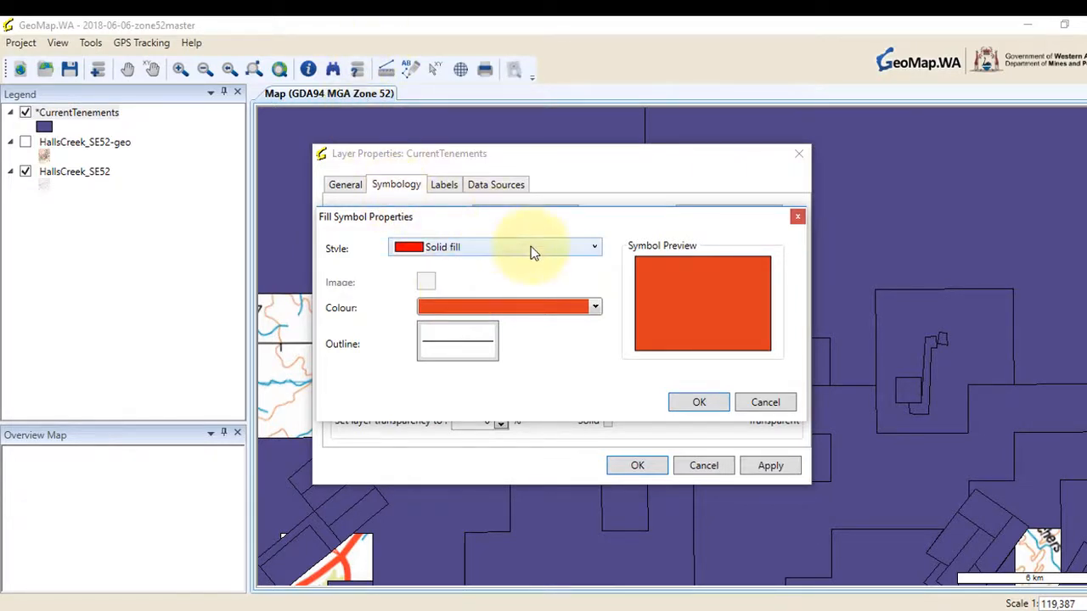
pyautogui.click(596, 250)
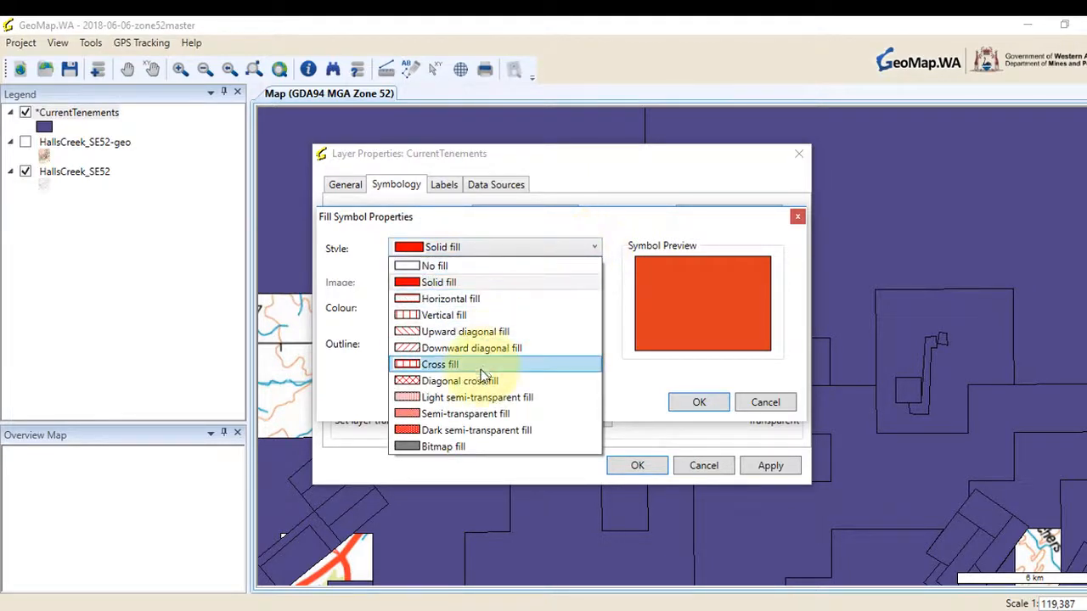
pyautogui.click(469, 398)
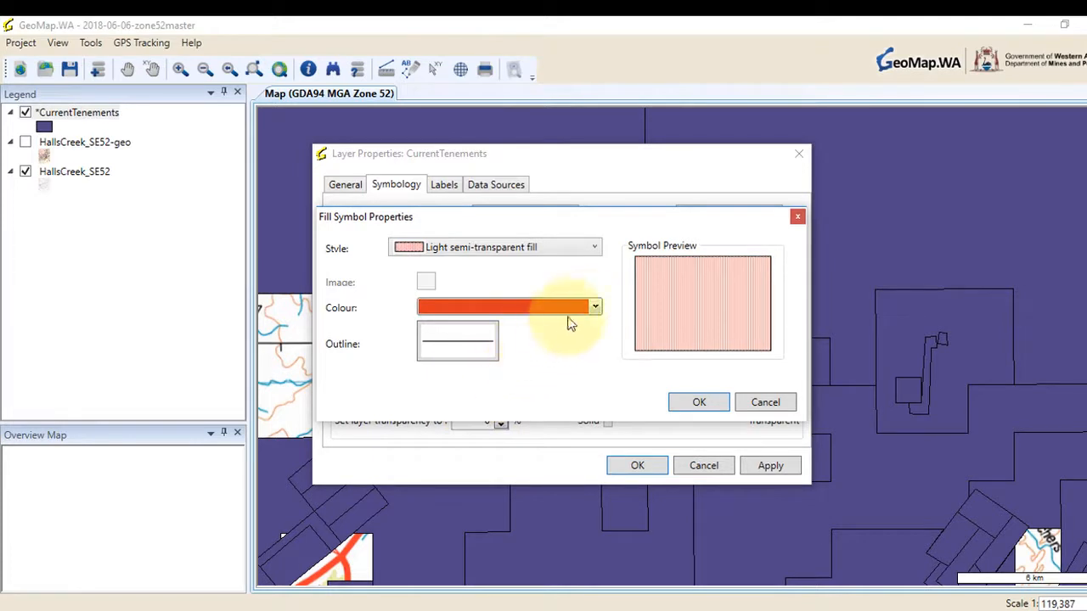
pyautogui.click(596, 308)
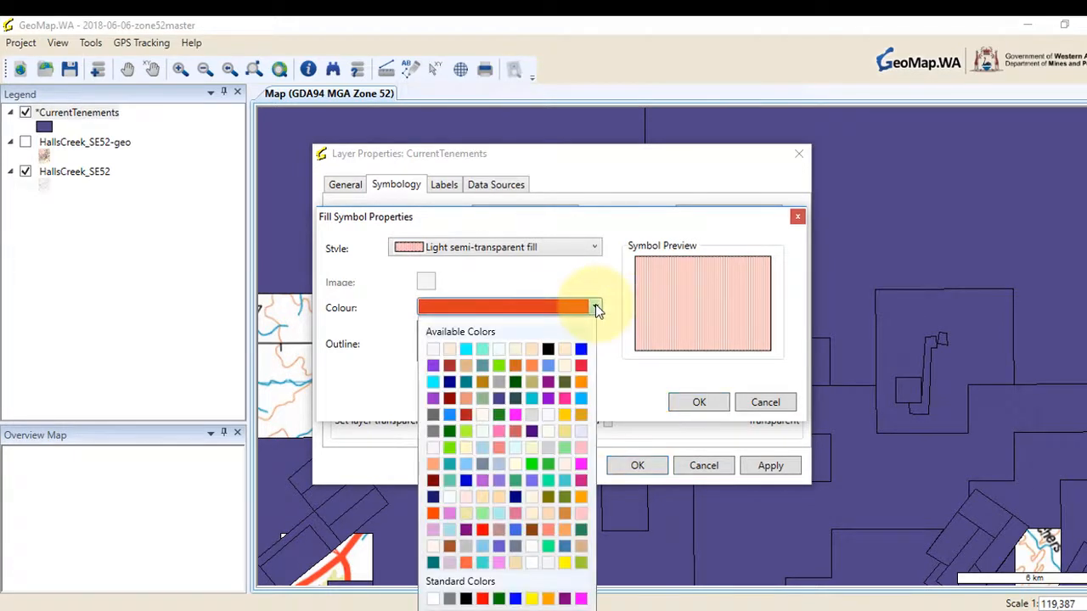
pyautogui.click(520, 599)
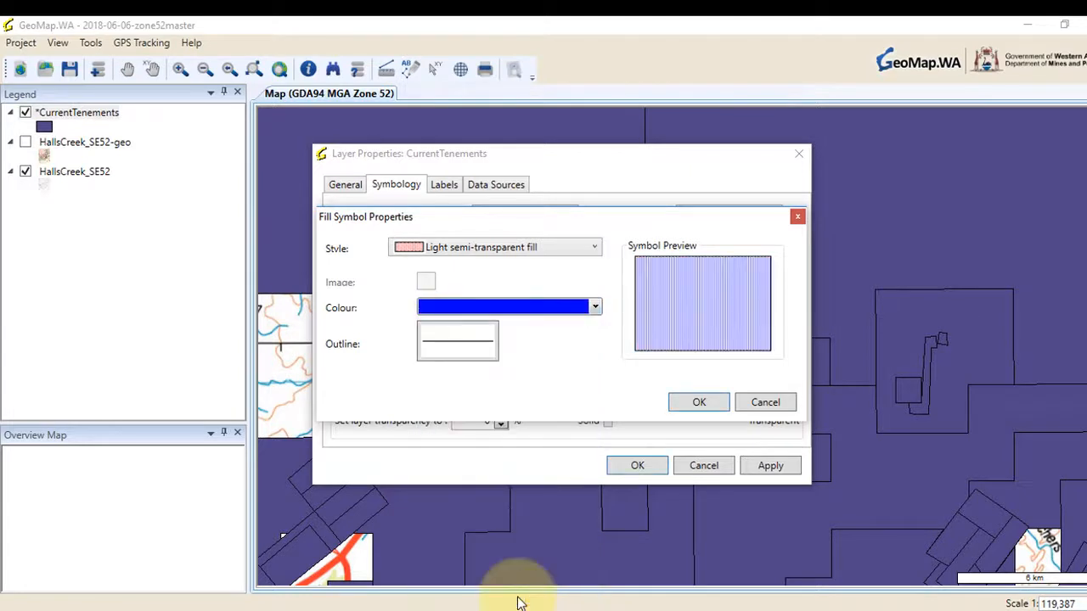
pyautogui.click(698, 402)
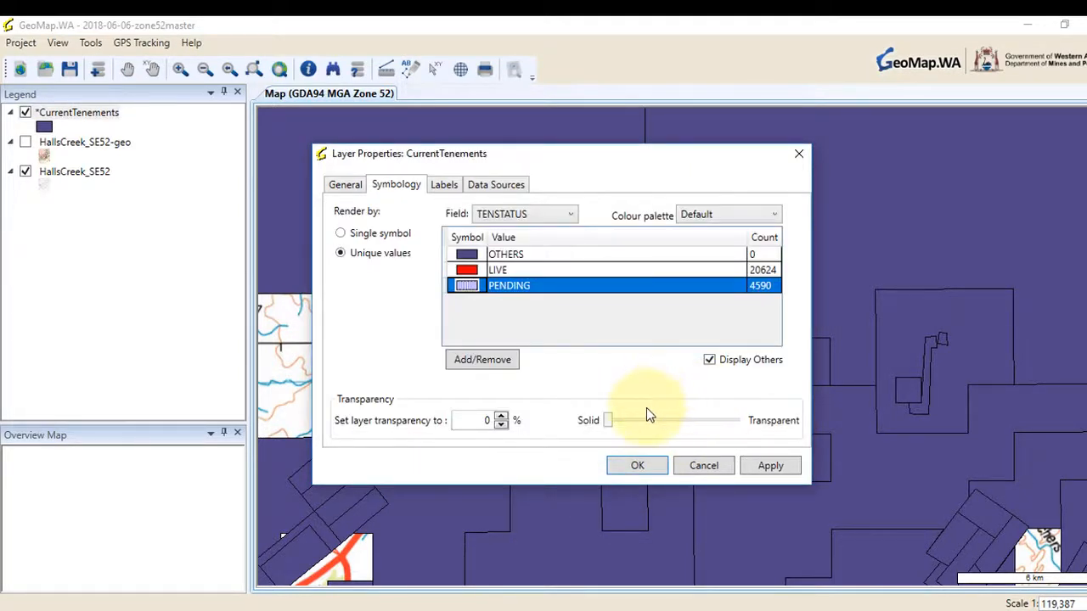
# Step: Apply the tenement symbology with 50% layer transparency, and toggle the HallsCreek_SE52-geo layer's visibility, leaving it hidden
pyautogui.click(788, 469)
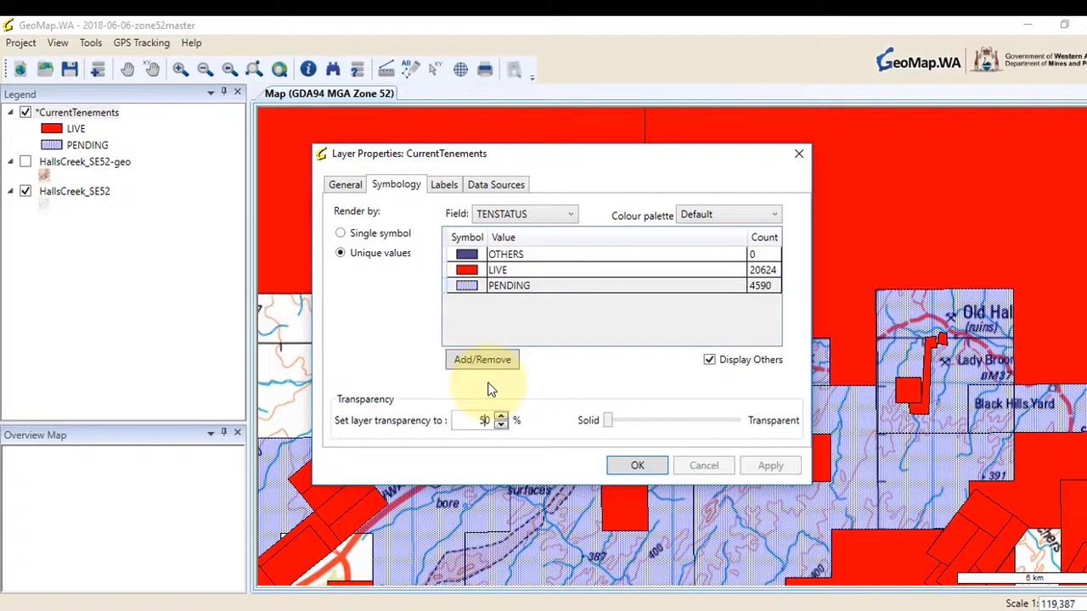
pyautogui.click(635, 470)
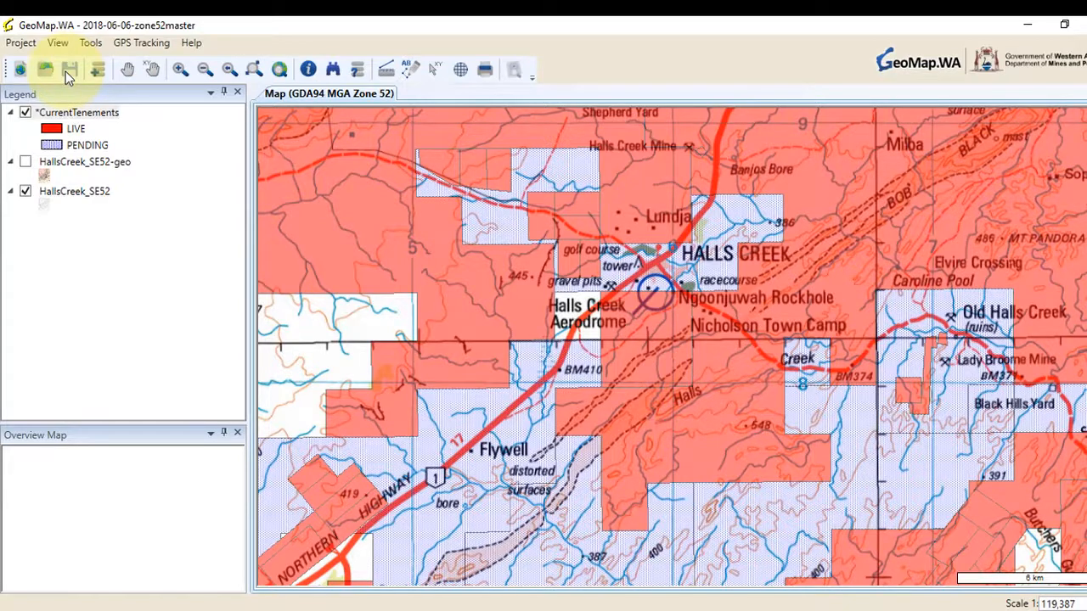
pyautogui.click(25, 163)
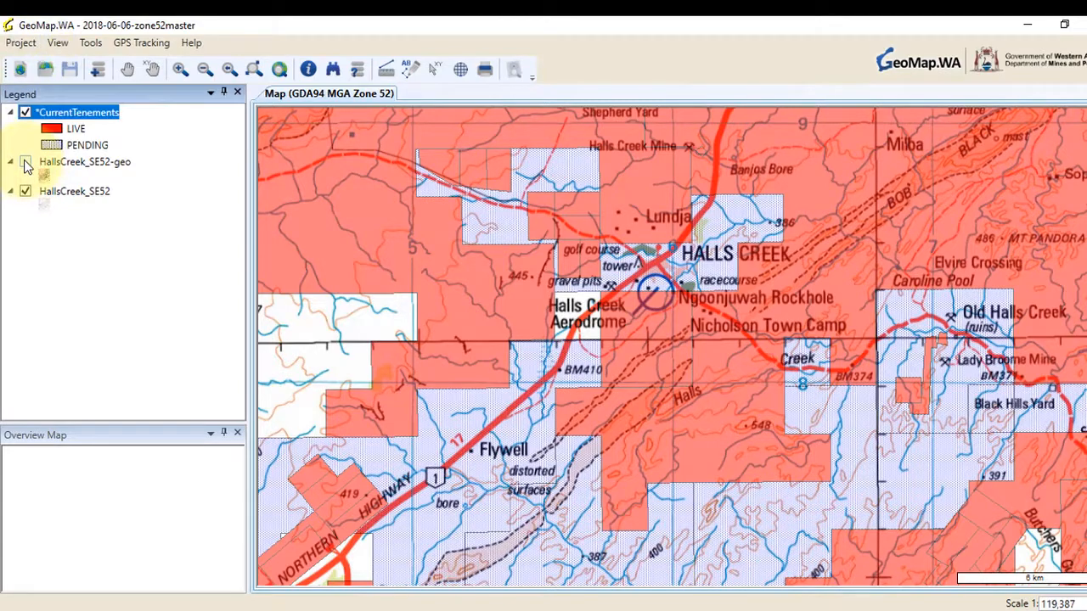
pyautogui.click(25, 163)
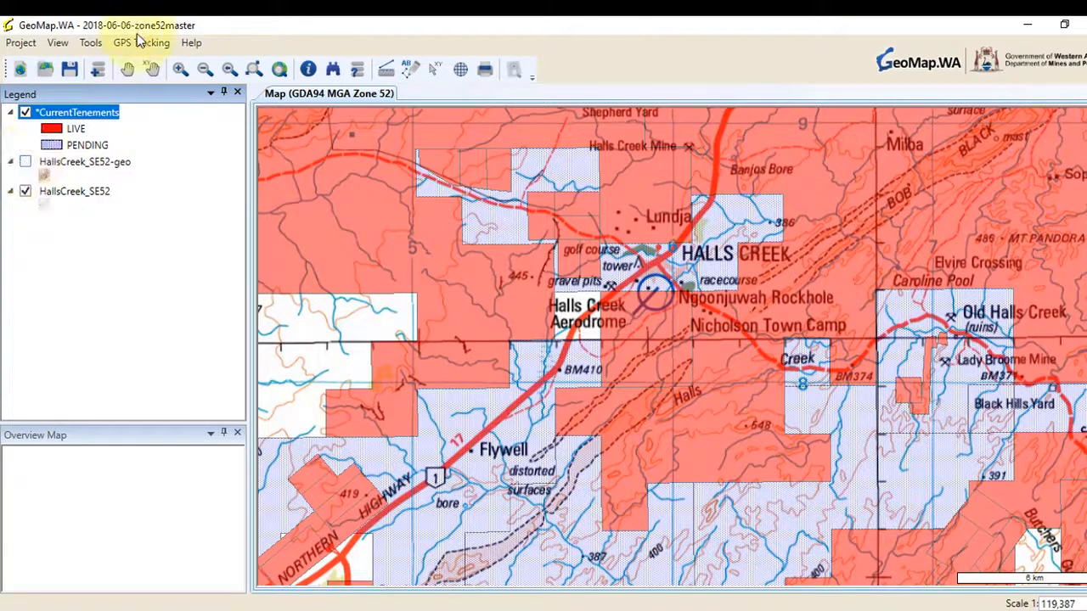
# Step: Add minedex.shp from the Minedex folder in GeoMapData, accepting on-the-fly re-projection to the map's coordinate system
pyautogui.click(96, 73)
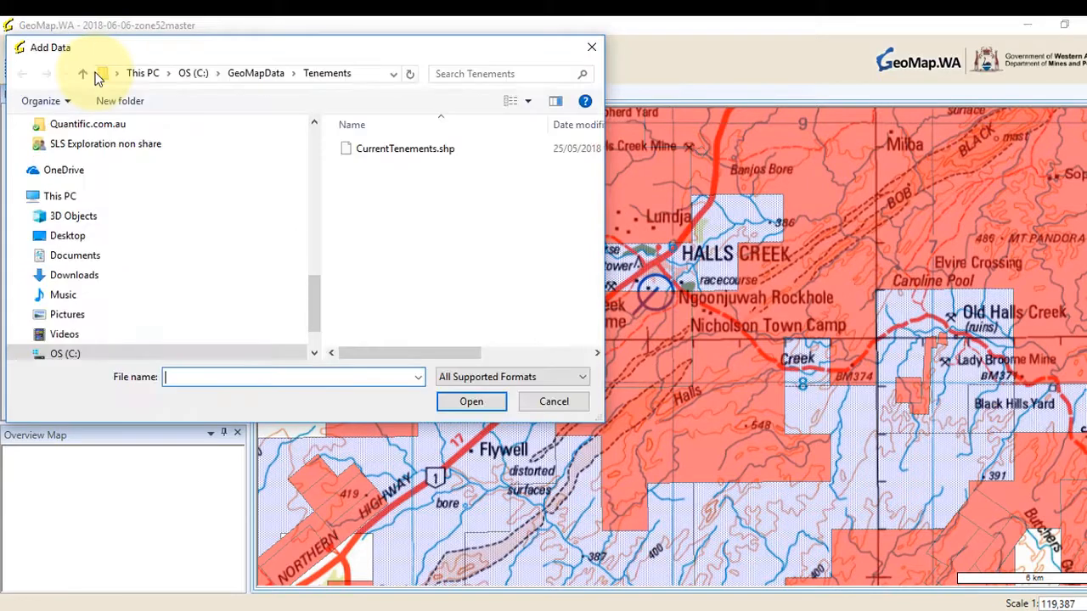
pyautogui.click(269, 74)
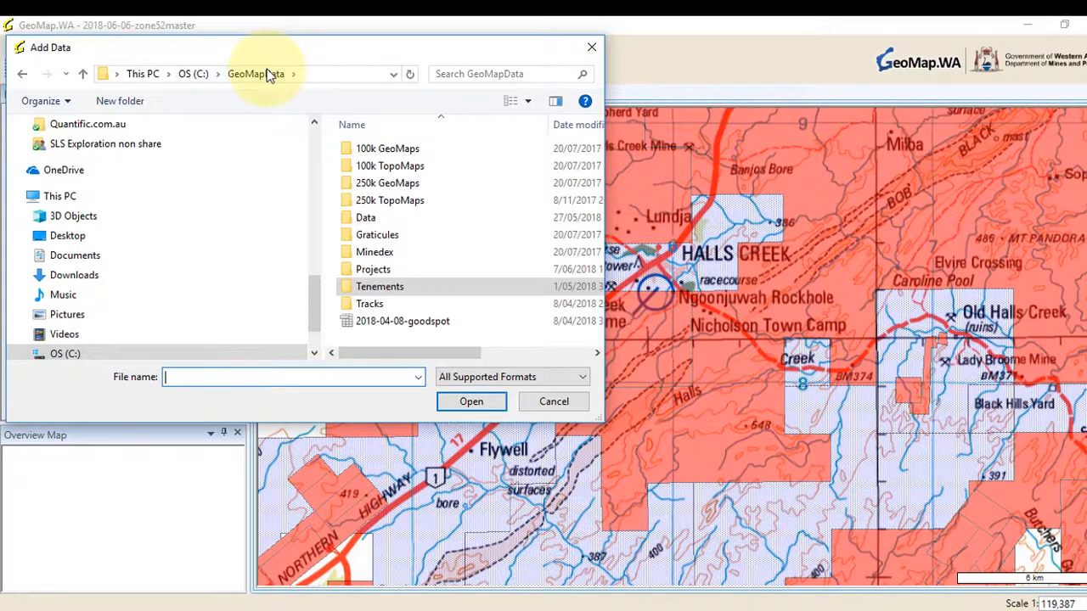
pyautogui.click(373, 257)
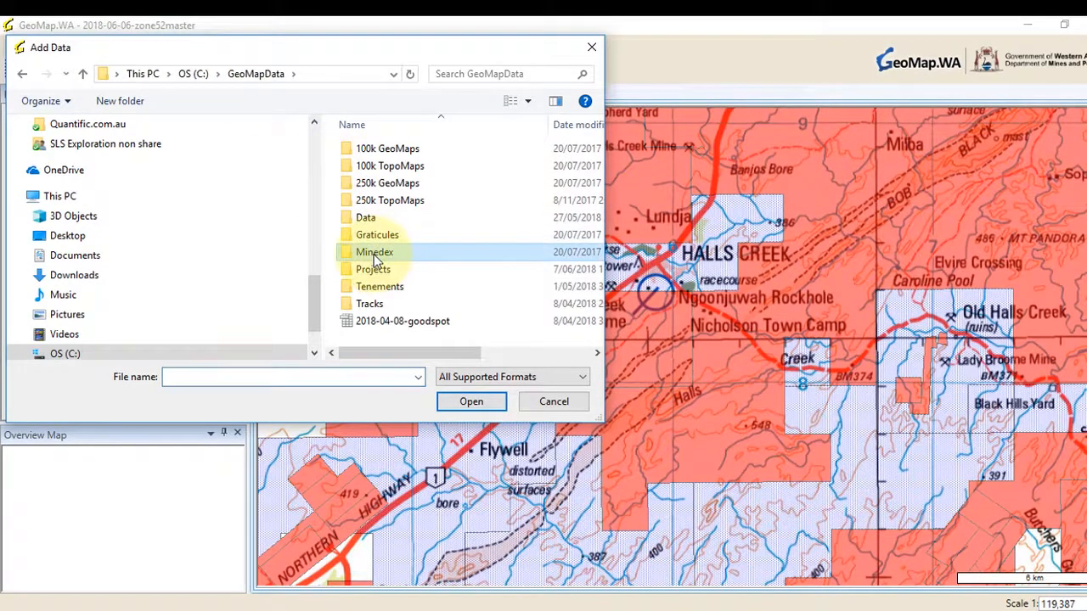
pyautogui.click(471, 401)
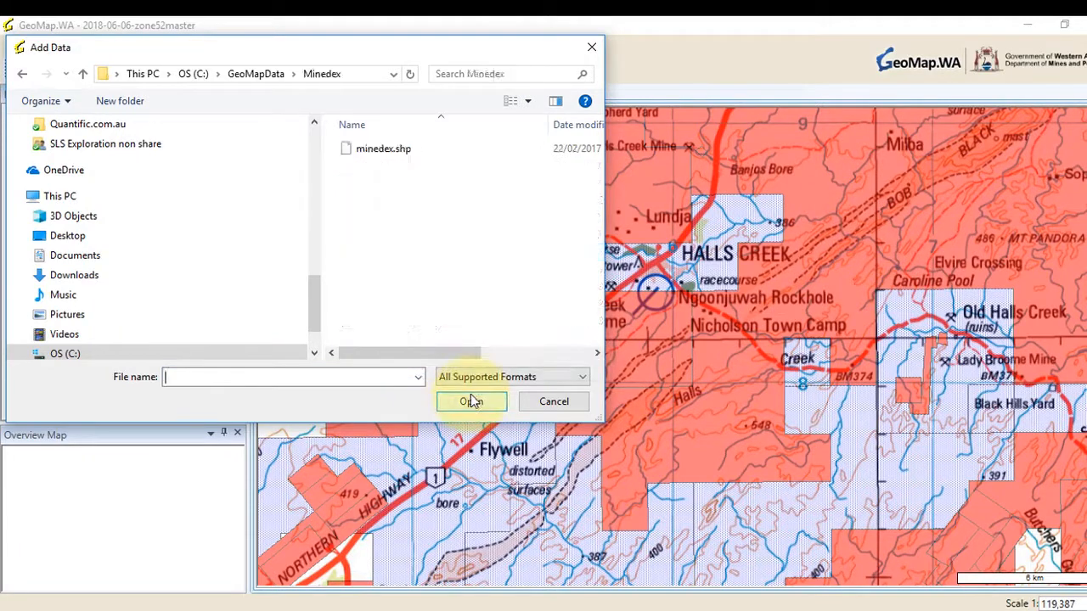
pyautogui.doubleClick(383, 150)
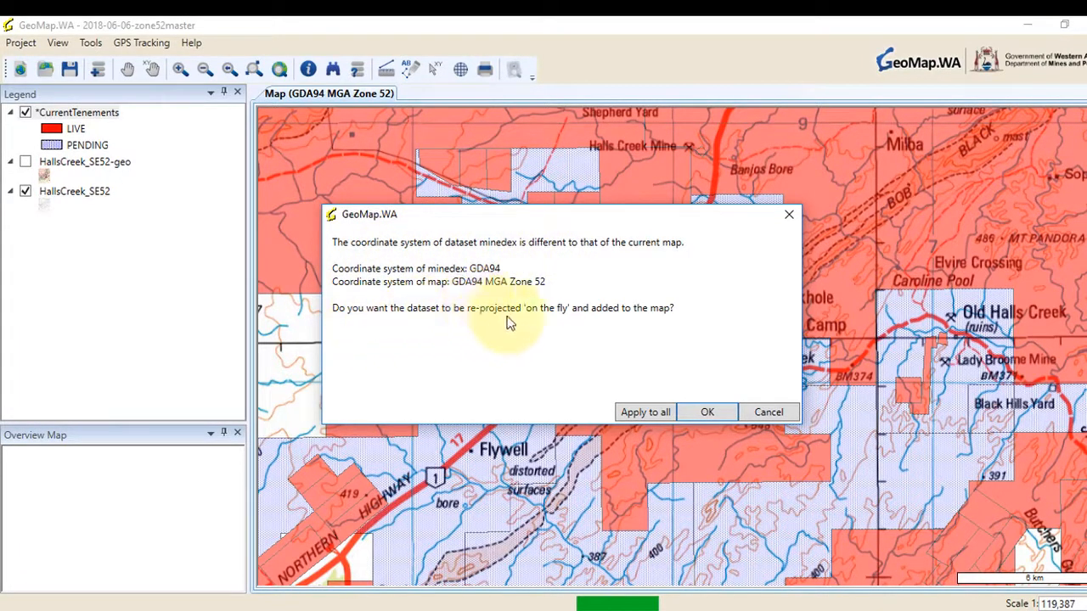
pyautogui.click(715, 411)
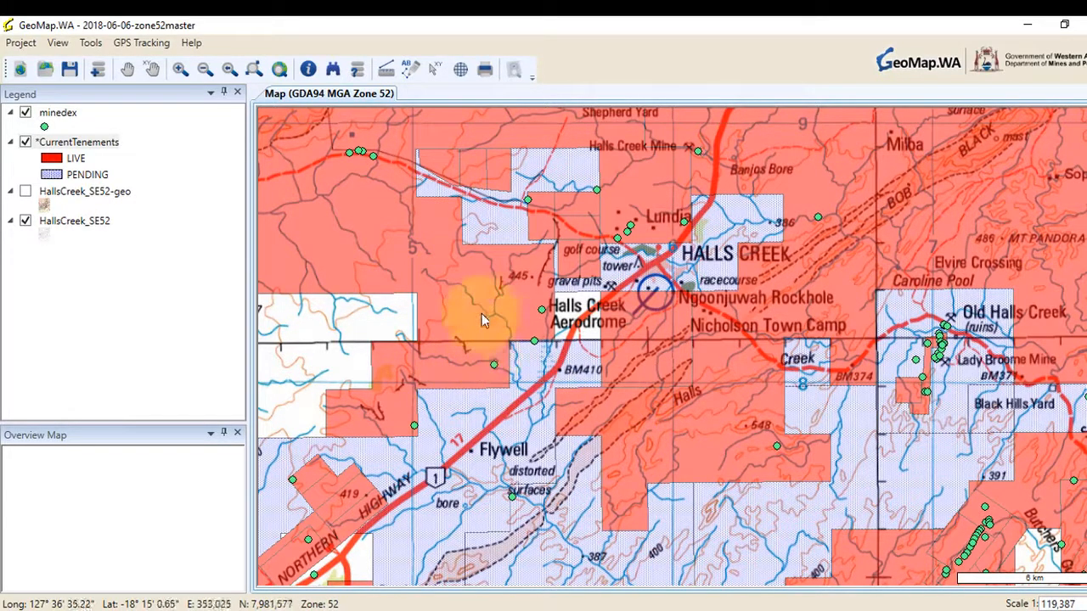
# Step: Set the minedex layer's symbology to unique values based on the SITE_SUB_T field
pyautogui.doubleClick(59, 113)
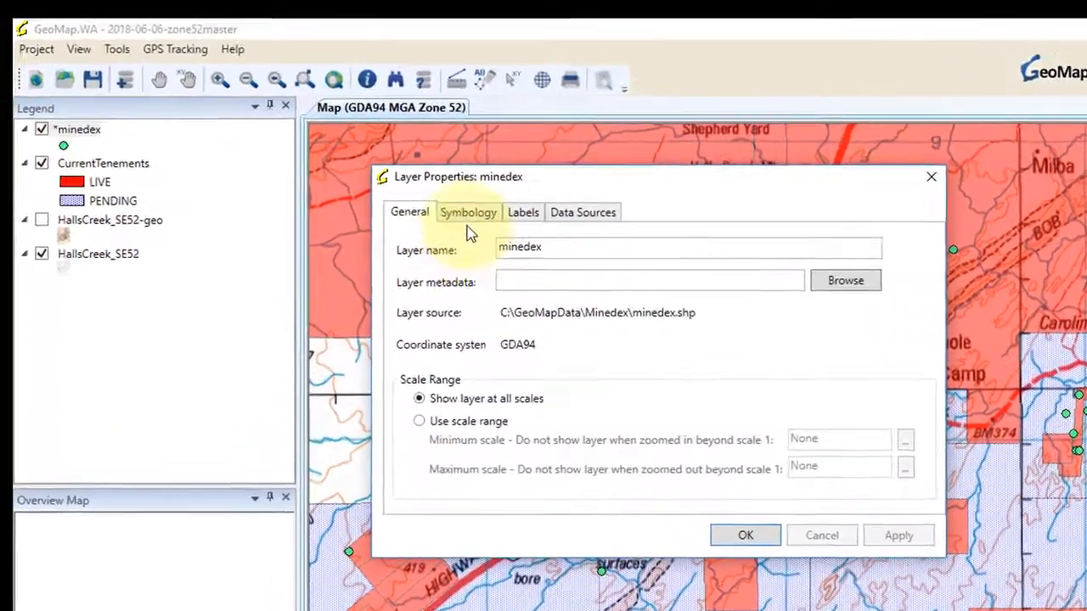
pyautogui.click(397, 189)
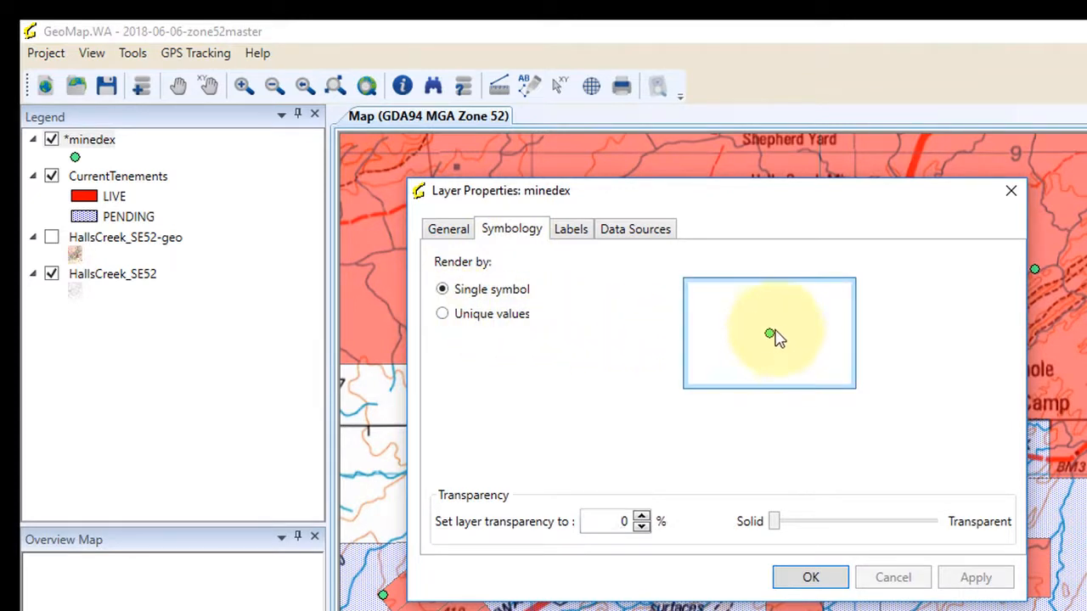
pyautogui.click(441, 316)
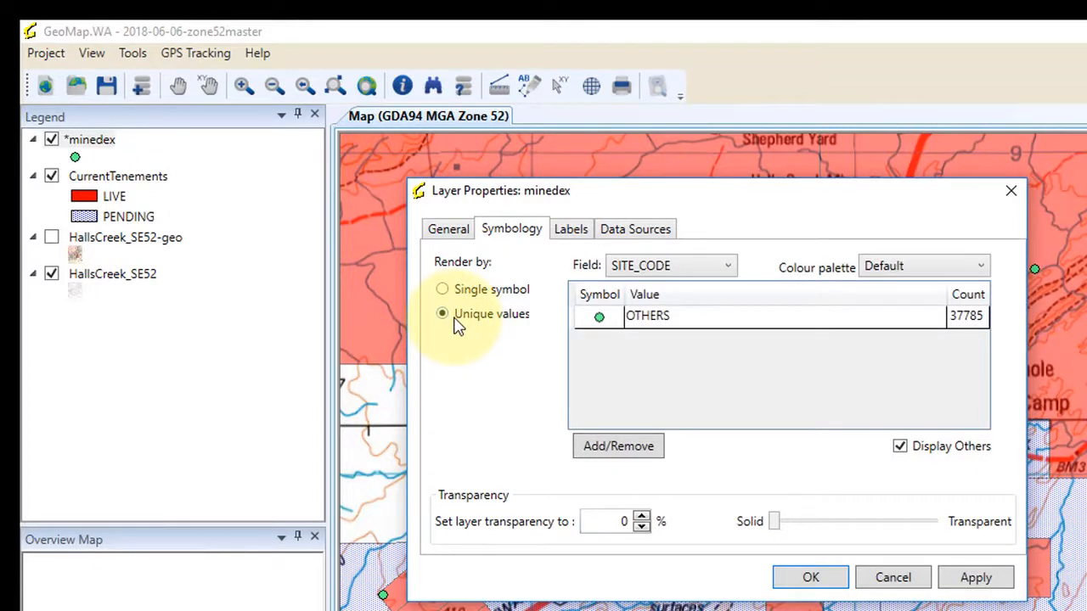
pyautogui.click(731, 267)
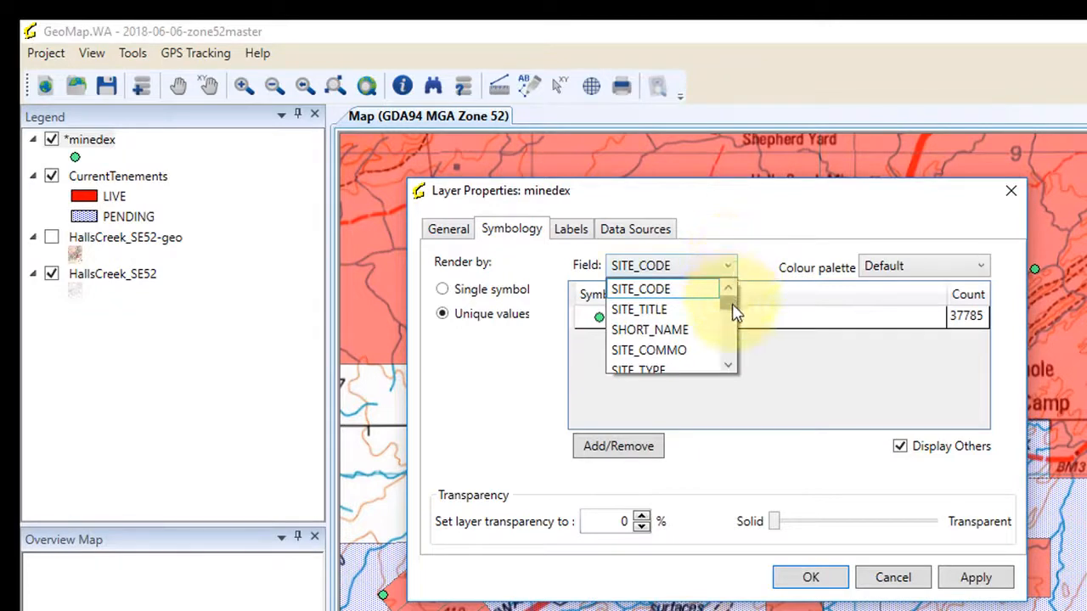
pyautogui.click(728, 367)
pyautogui.click(729, 367)
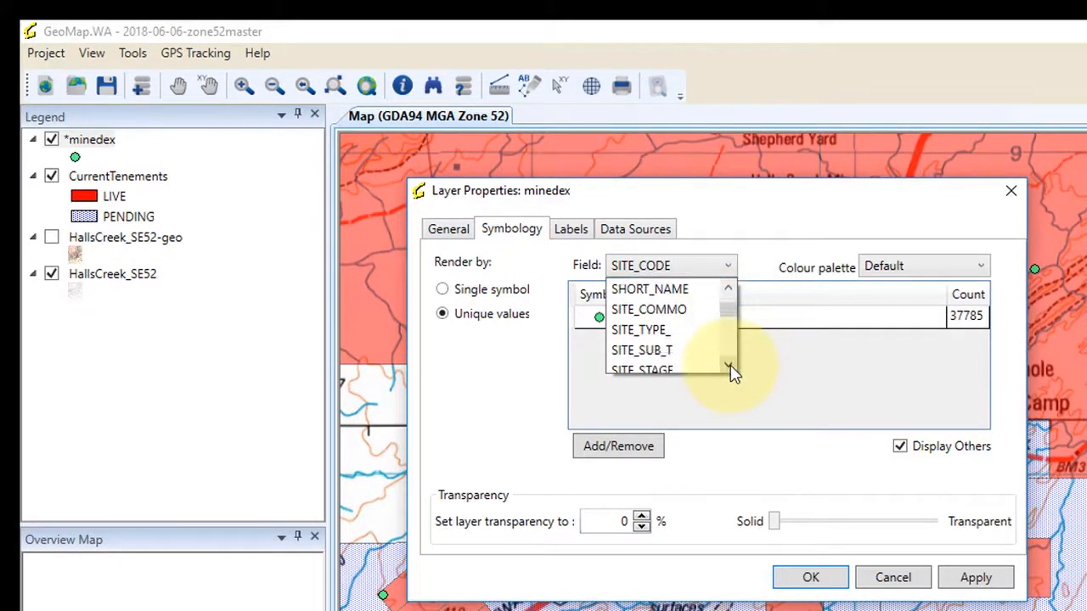
pyautogui.click(678, 350)
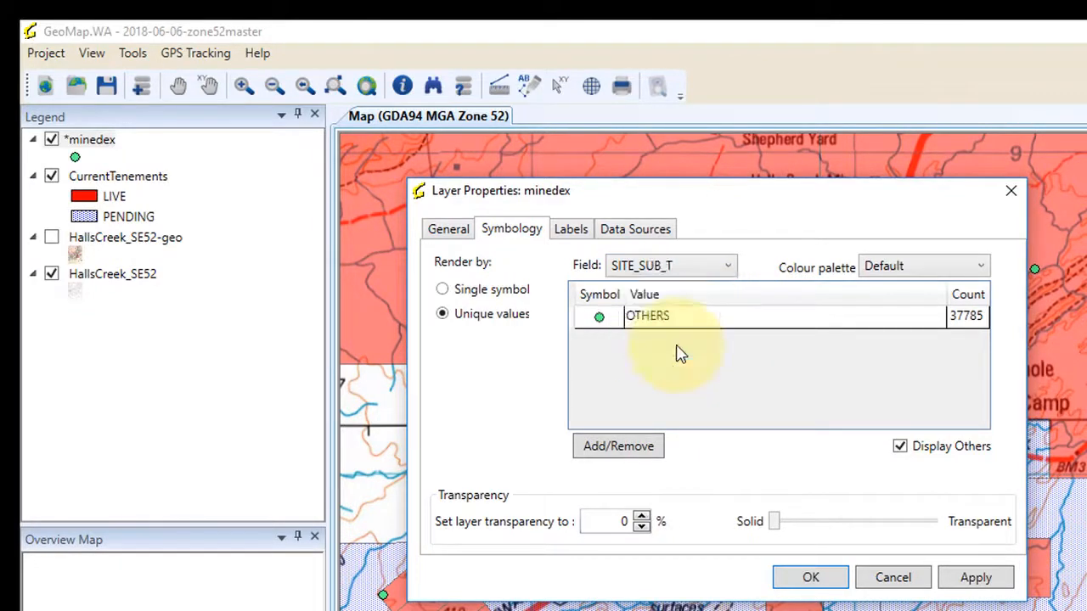
# Step: Add Dryblowing area and Scraping-Detecting area as symbolised values of the minedex layer and turn off the display of others
pyautogui.click(625, 459)
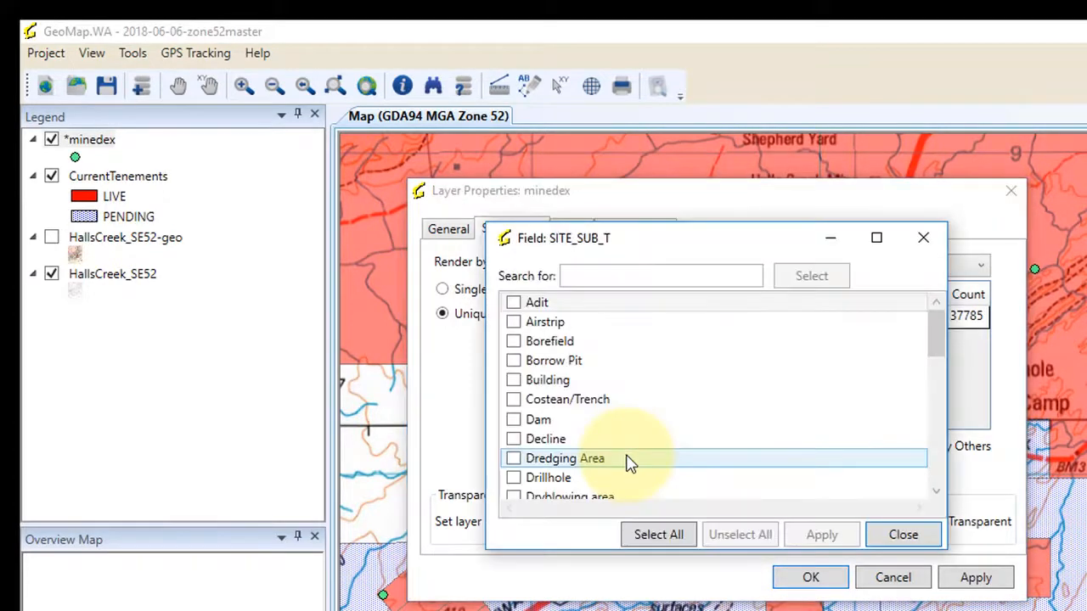
pyautogui.click(548, 323)
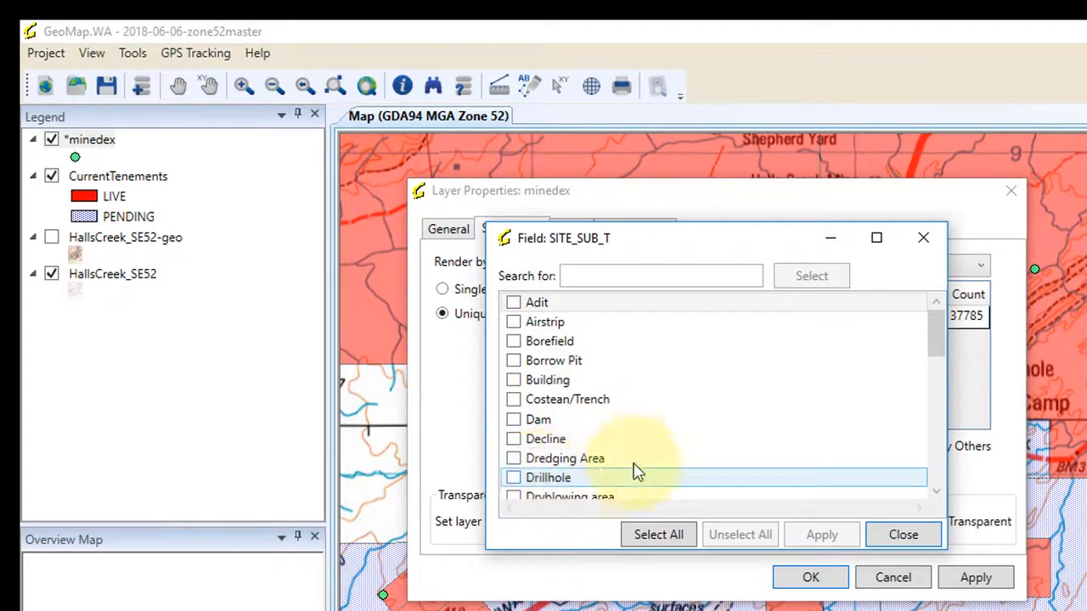
pyautogui.click(937, 495)
pyautogui.click(938, 495)
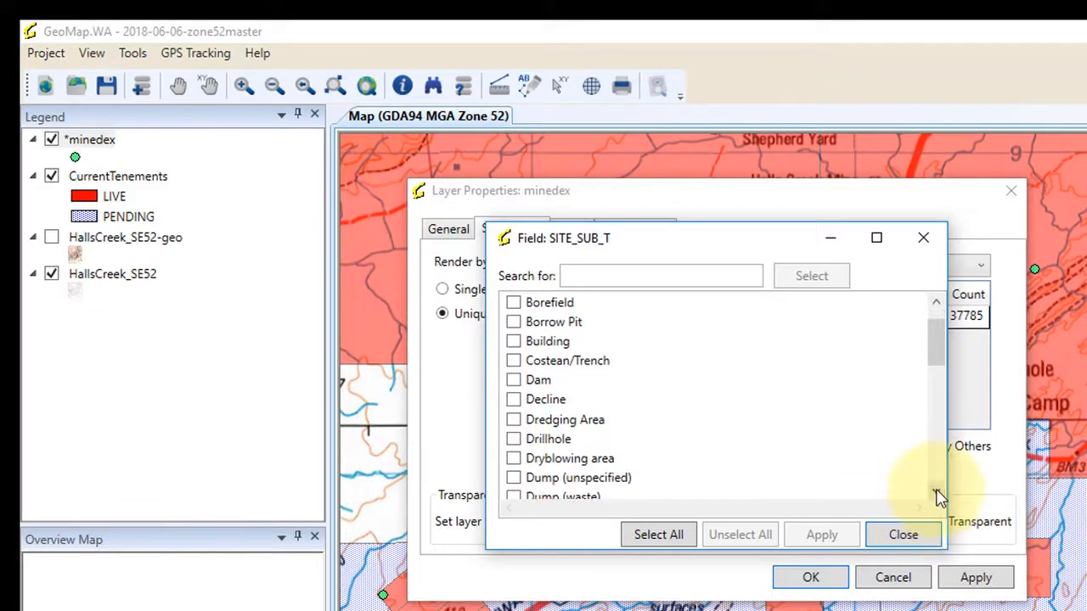
pyautogui.click(937, 494)
pyautogui.click(938, 495)
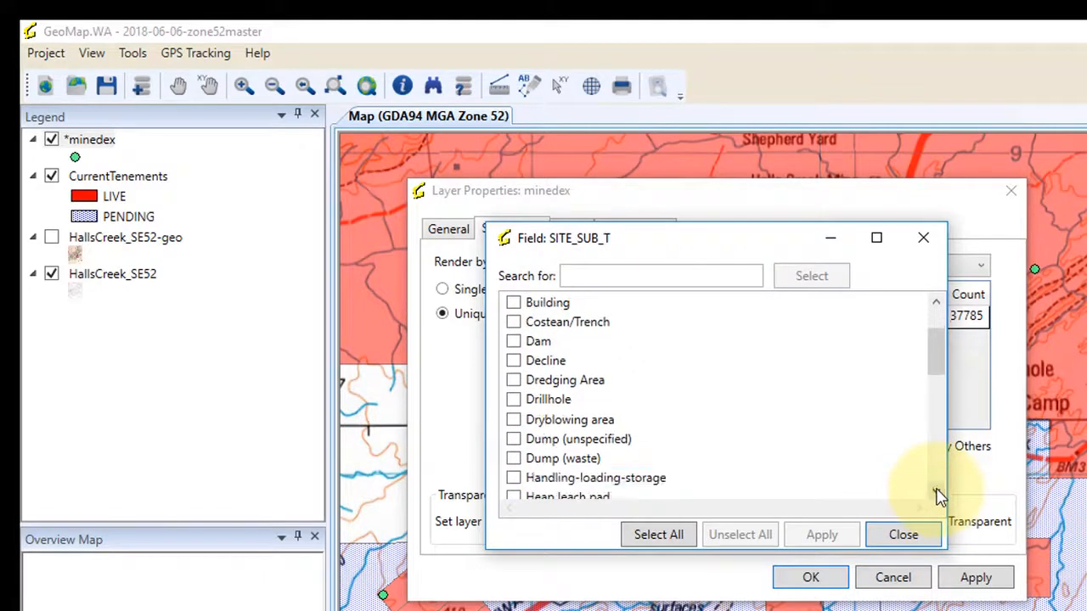
pyautogui.click(513, 420)
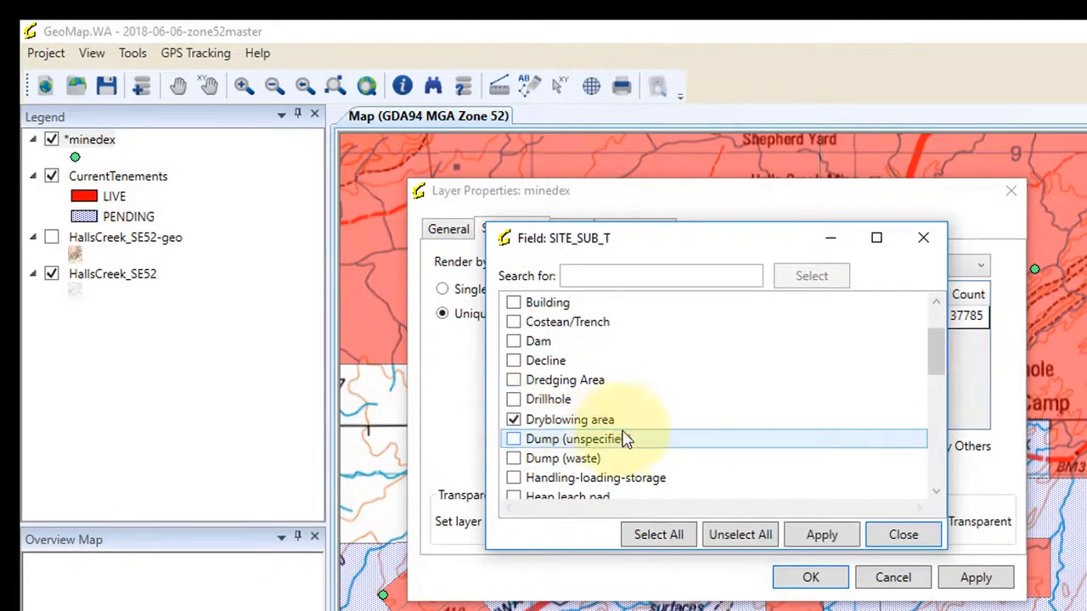
pyautogui.scroll(-3, 735, 437)
pyautogui.scroll(-2, 736, 437)
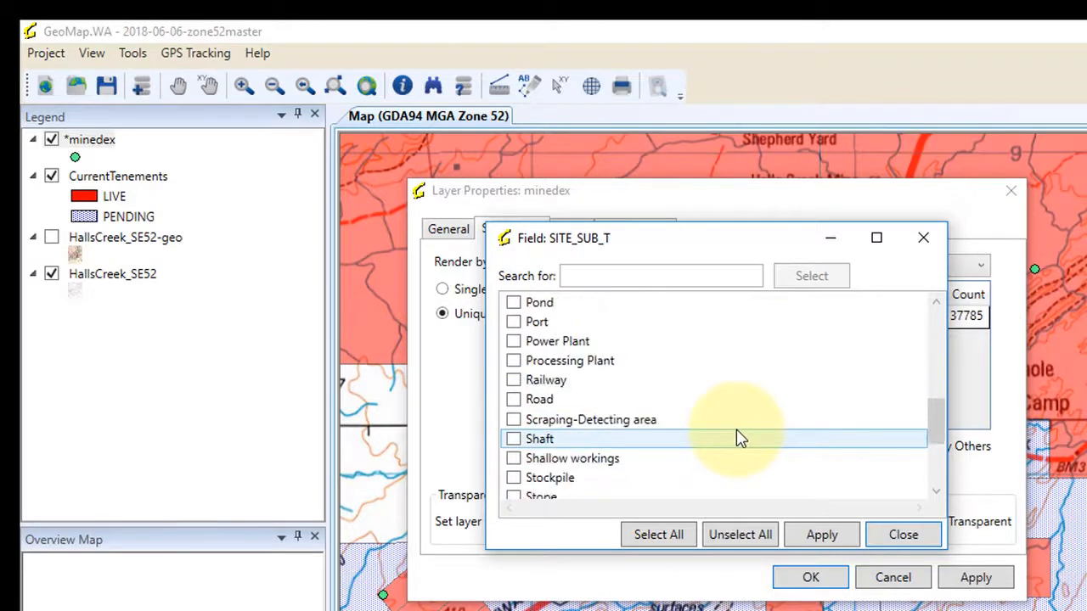
pyautogui.click(513, 420)
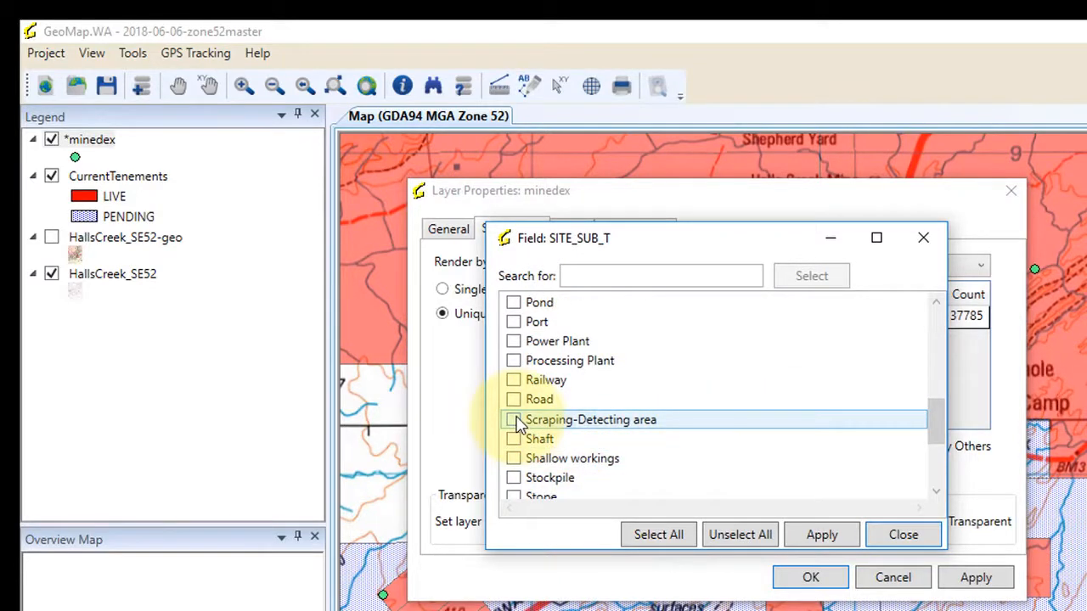
pyautogui.click(835, 544)
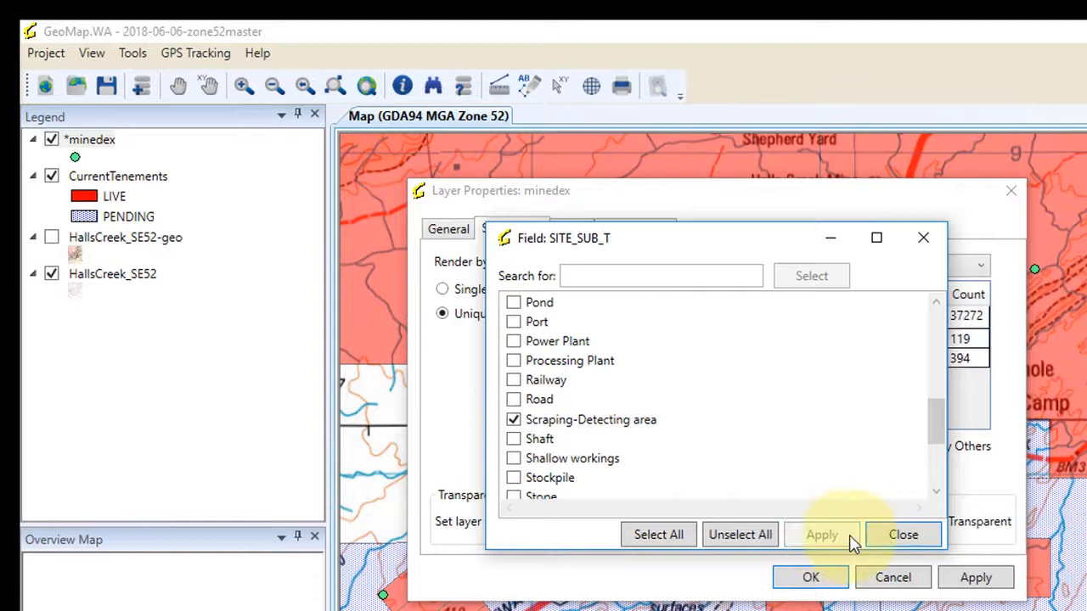
pyautogui.click(901, 537)
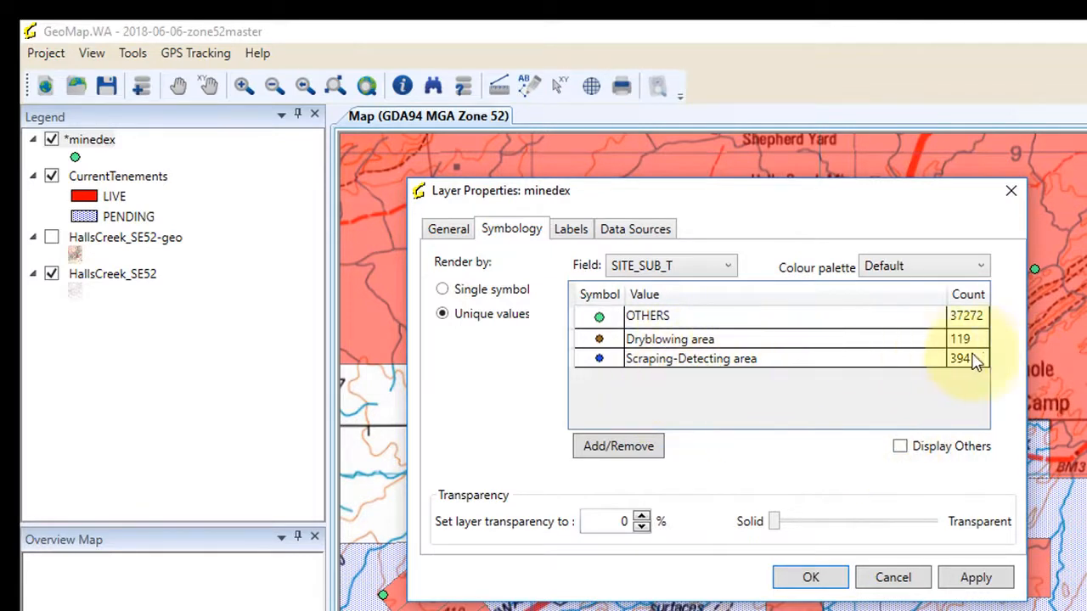
# Step: Change the Dryblowing area symbol to a triangle of size 15 with a yellow fill
pyautogui.doubleClick(599, 341)
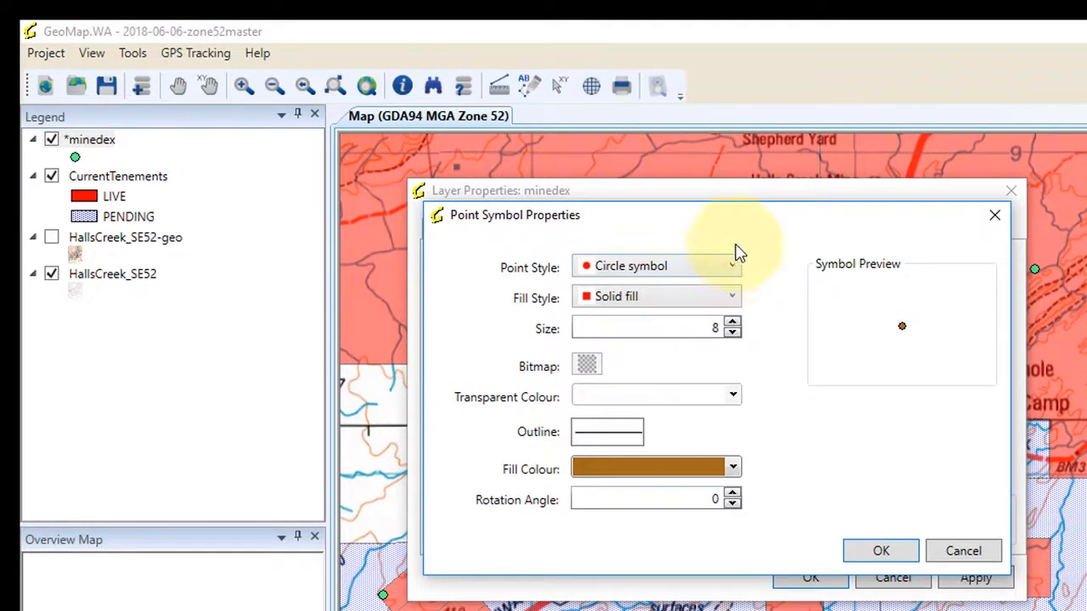
pyautogui.click(733, 270)
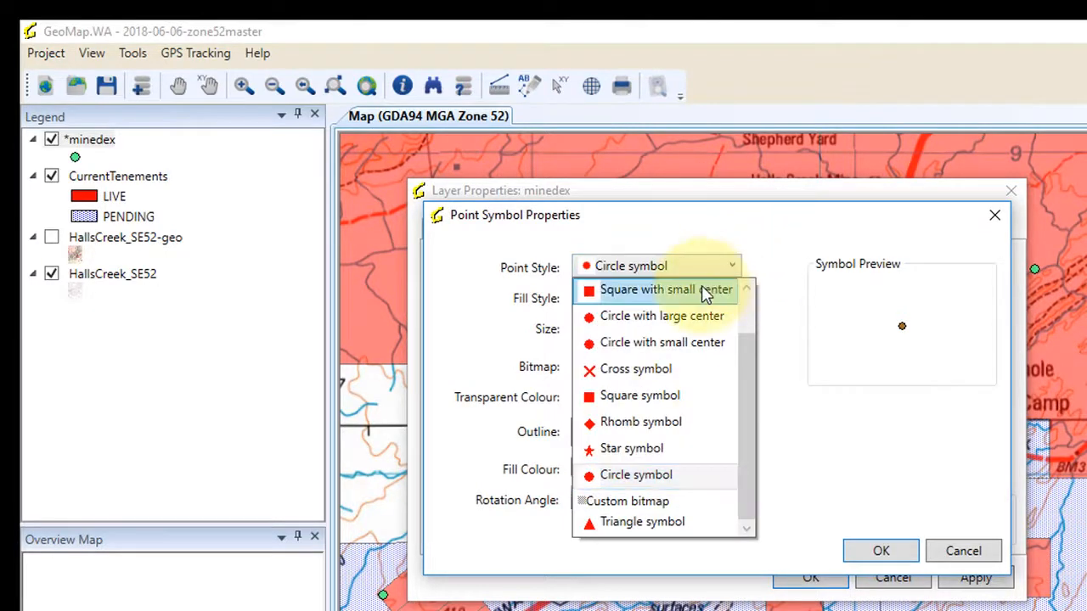
pyautogui.click(606, 523)
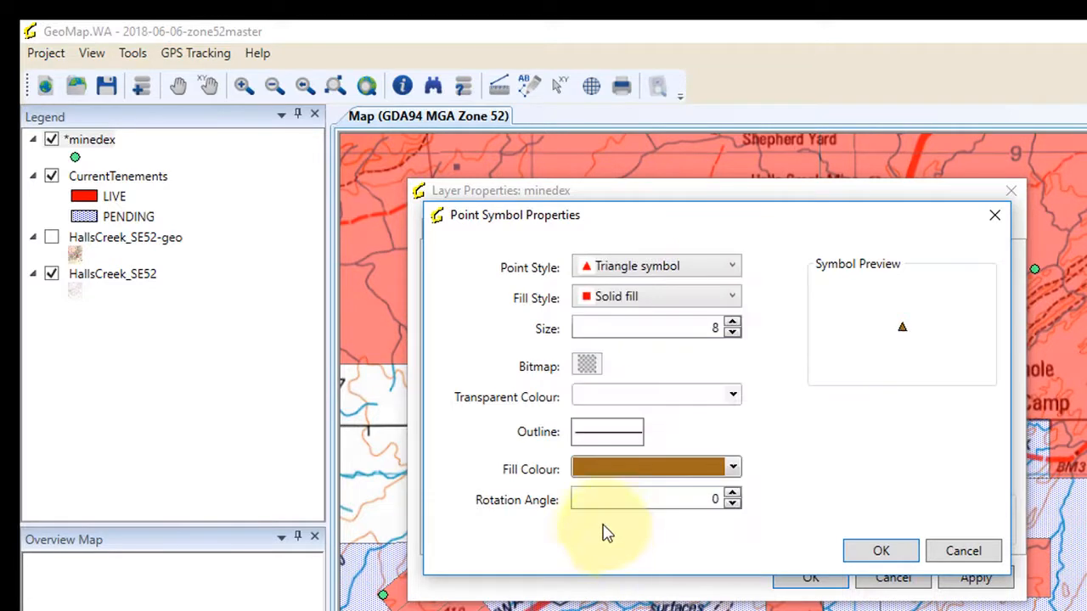
pyautogui.click(734, 325)
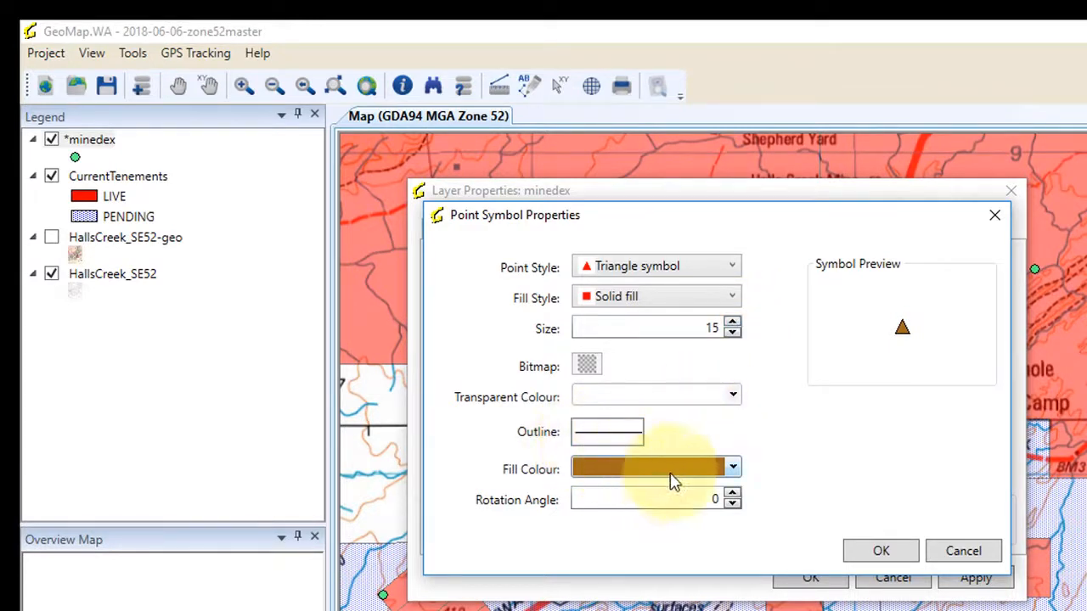
pyautogui.click(730, 474)
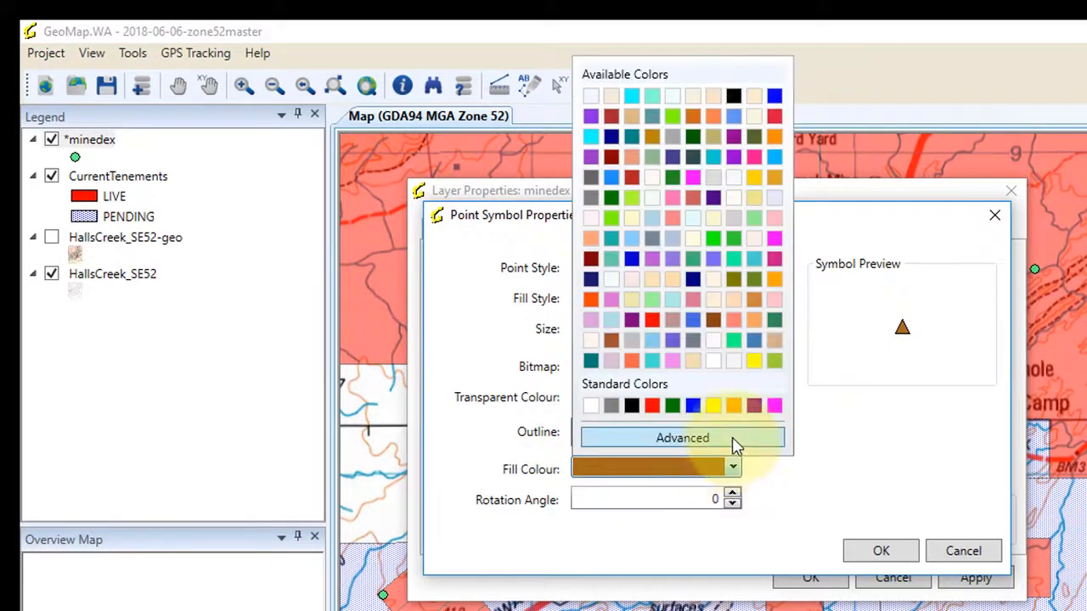
pyautogui.click(713, 406)
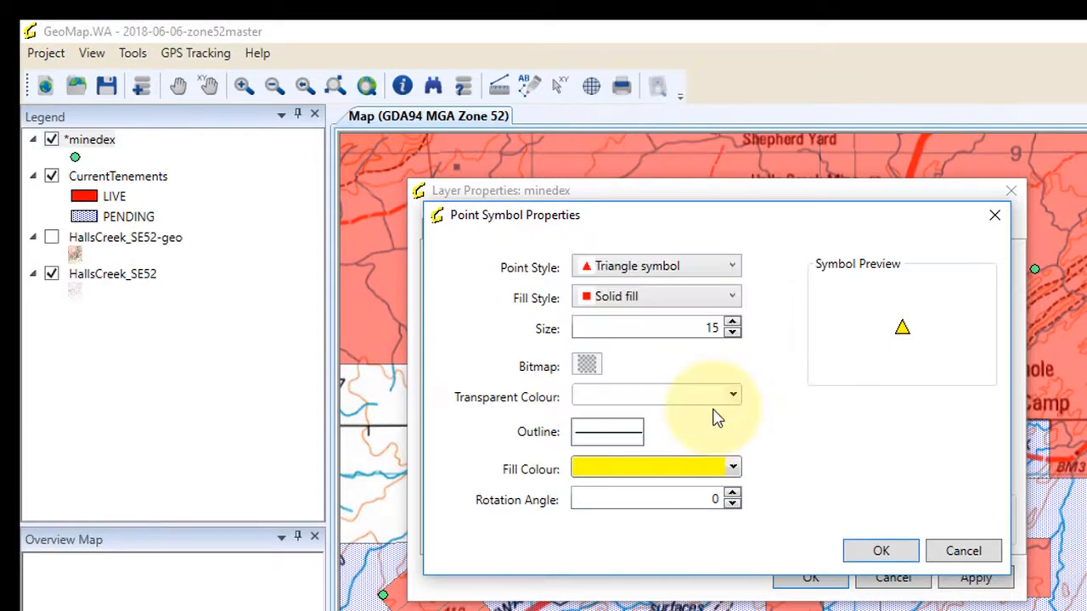
pyautogui.click(894, 552)
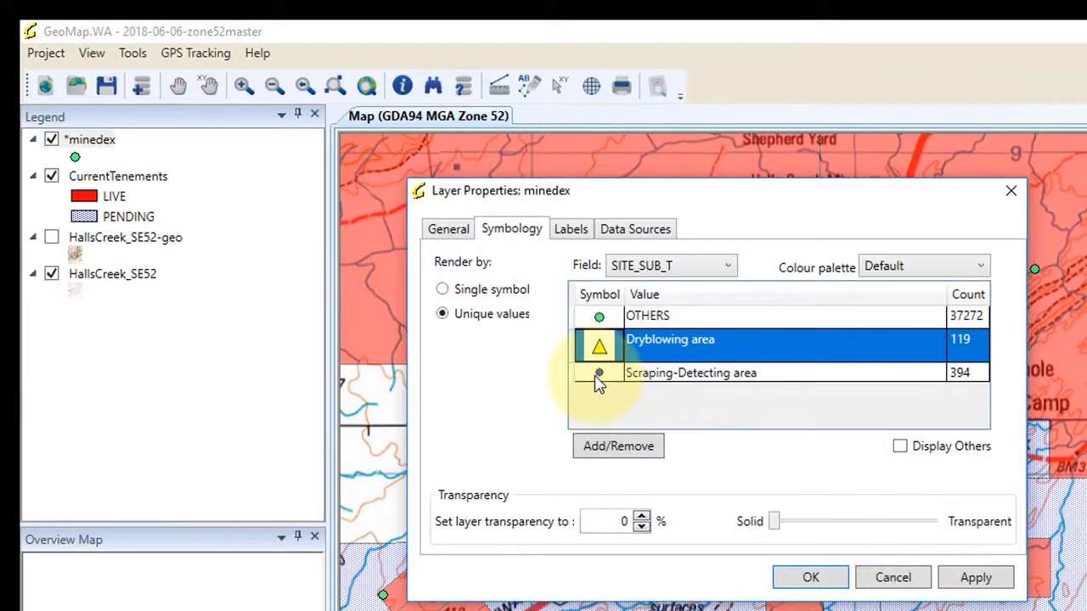
# Step: Change the Scraping-Detecting area symbol to a square of size 16 with a yellow fill
pyautogui.doubleClick(600, 378)
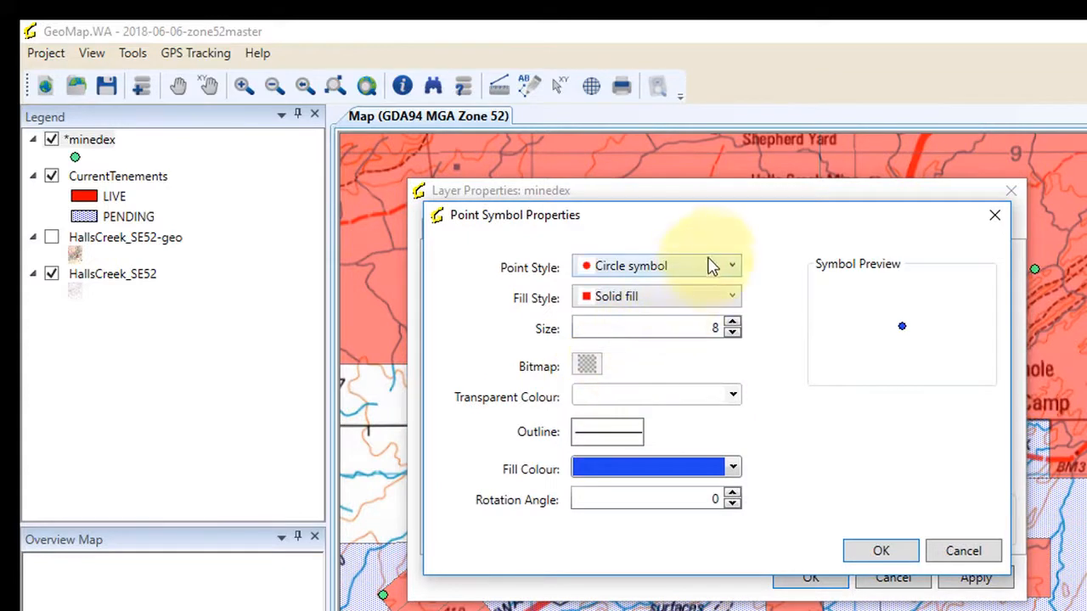
pyautogui.click(722, 268)
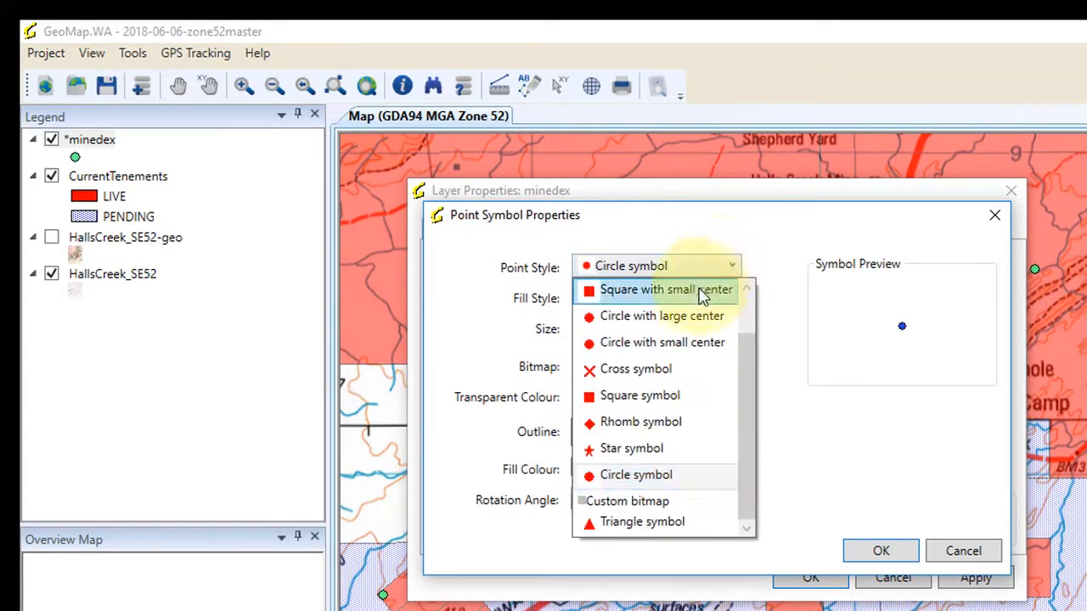
pyautogui.click(623, 398)
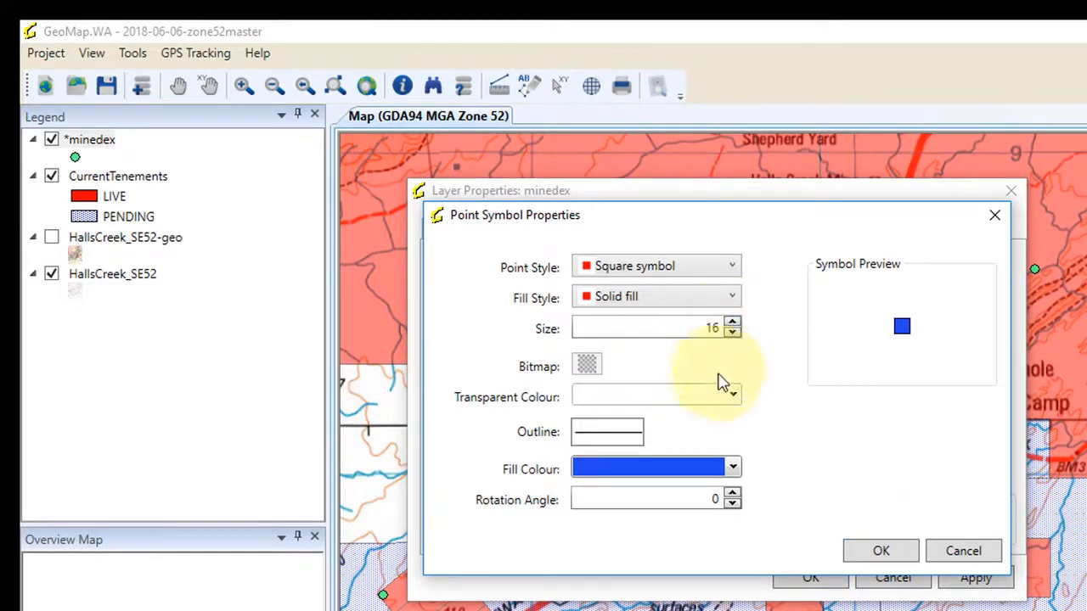
pyautogui.click(732, 471)
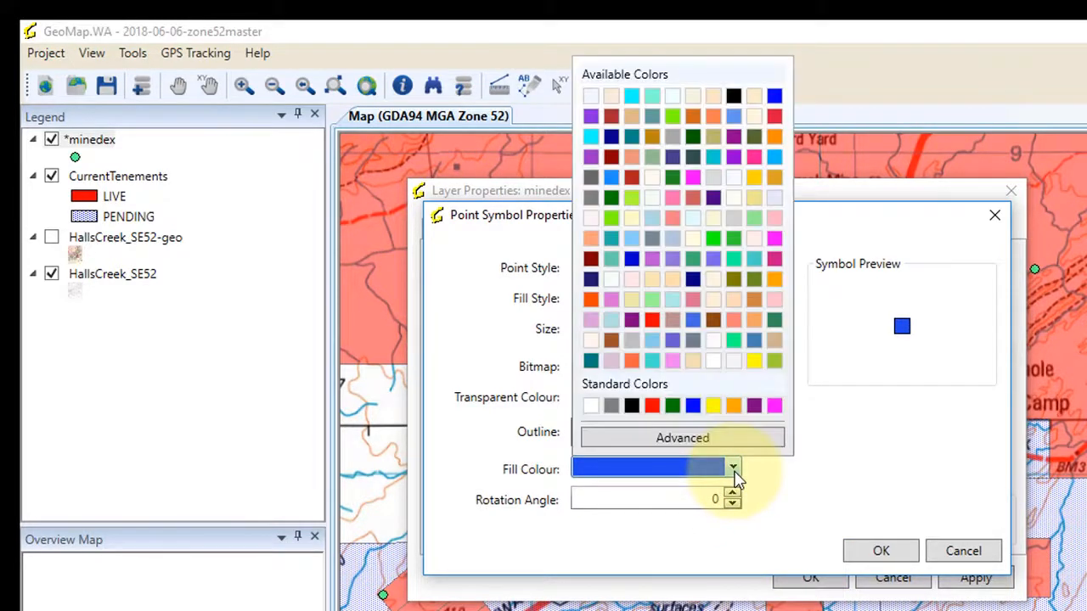
pyautogui.click(714, 407)
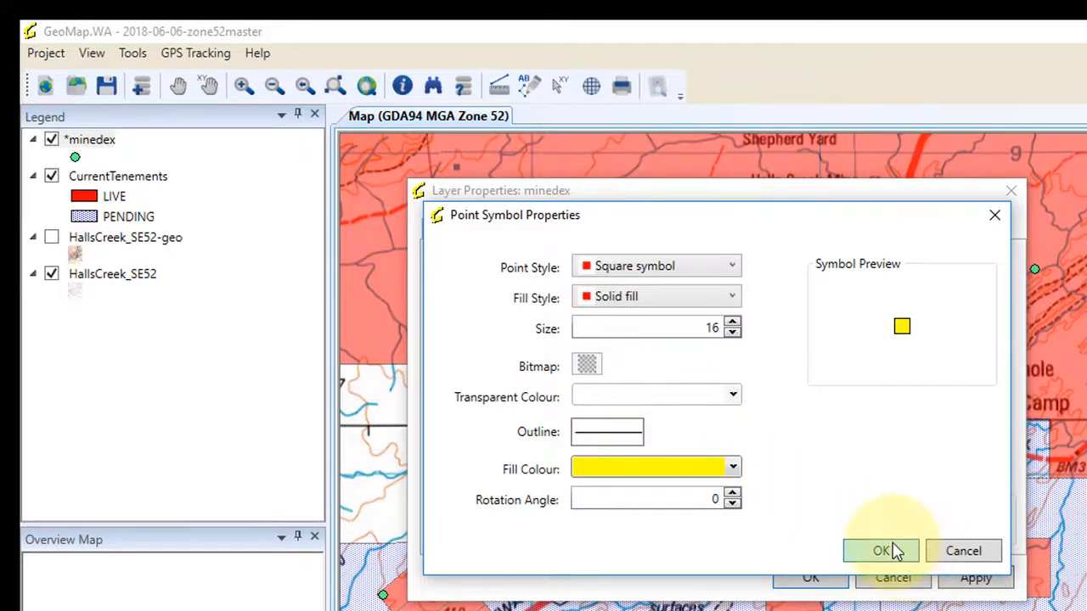
pyautogui.click(914, 562)
# Step: Apply the minedex symbology and check the symbolised sites over the full map extent and around Halls Creek
pyautogui.click(953, 577)
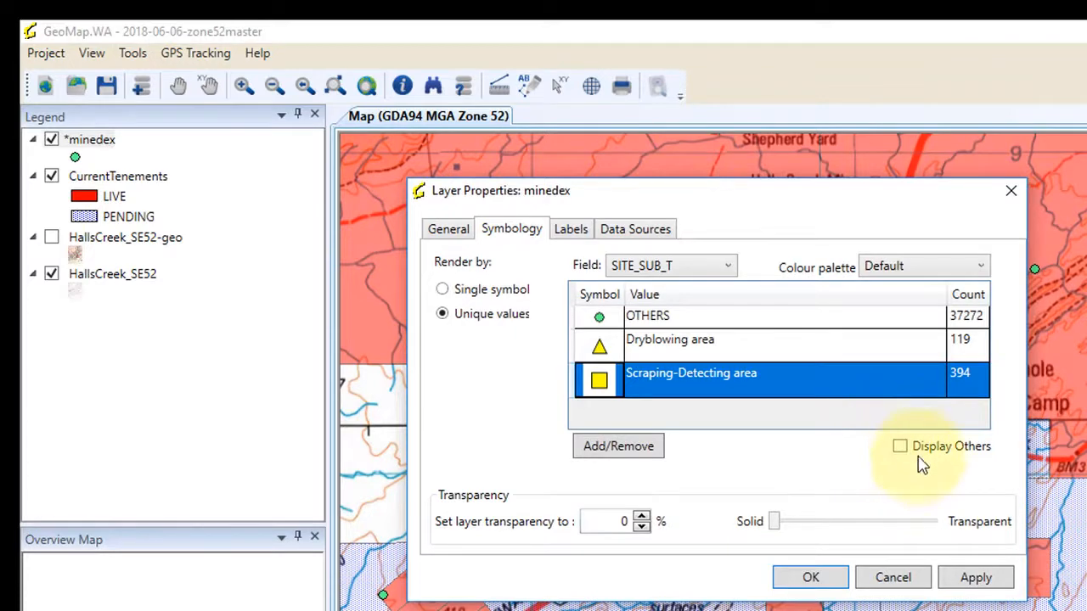
pyautogui.click(976, 585)
pyautogui.click(810, 577)
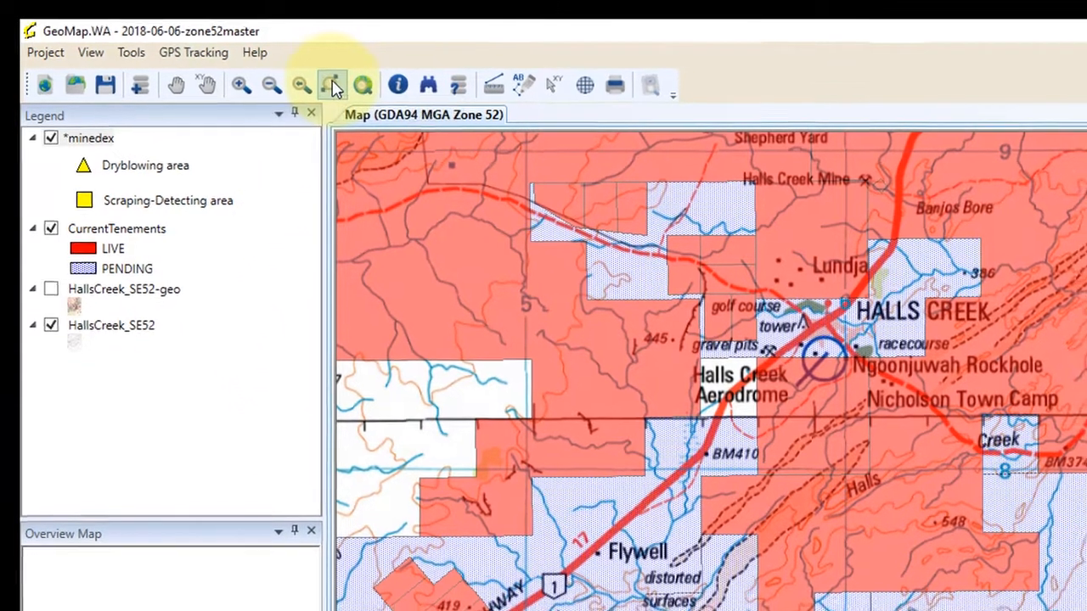
pyautogui.click(335, 86)
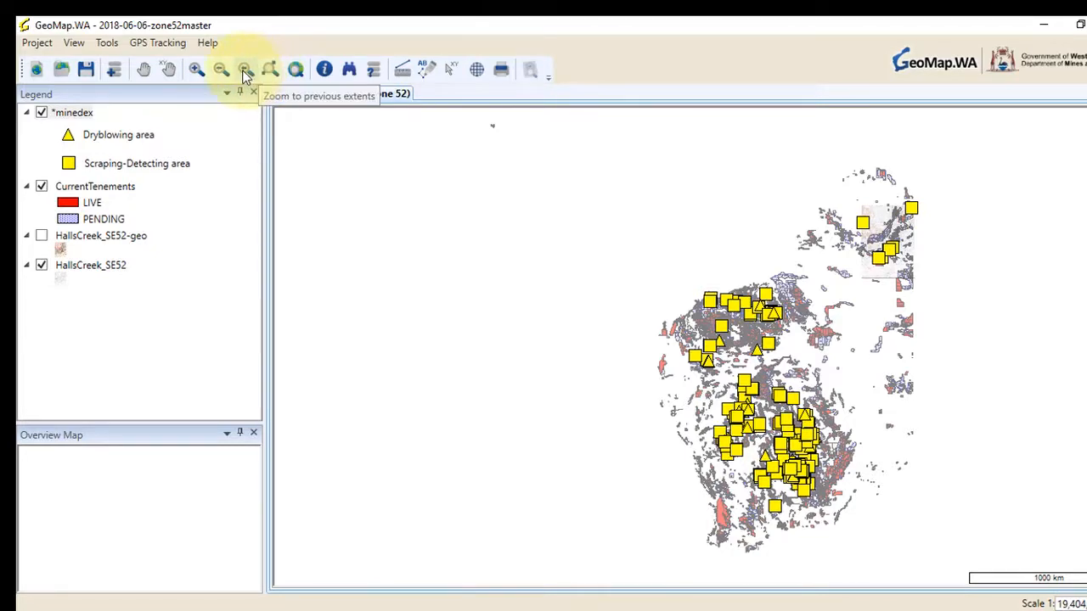
pyautogui.click(246, 71)
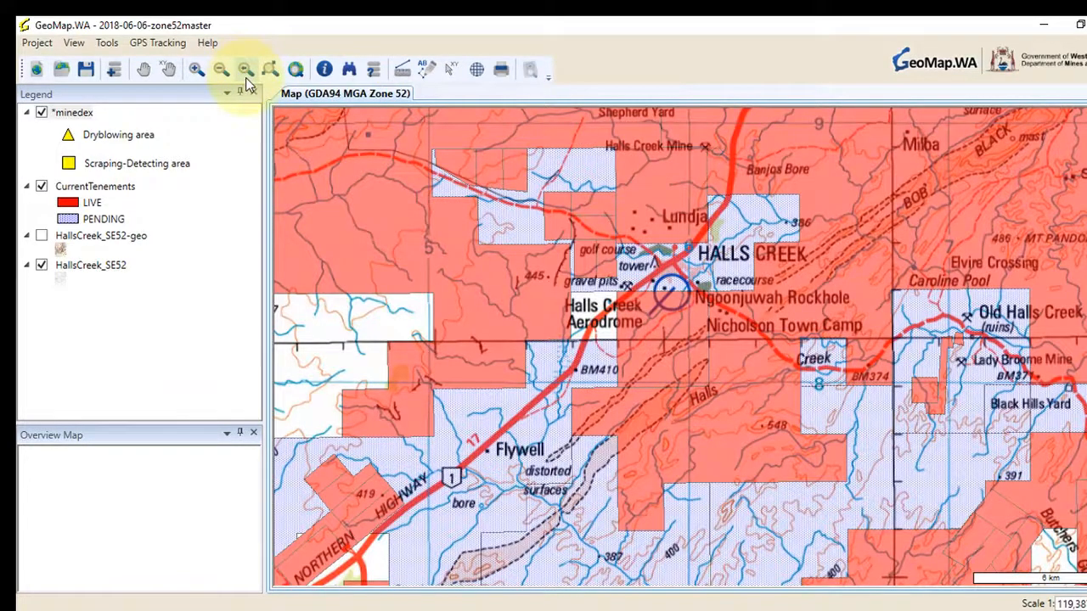
pyautogui.click(557, 312)
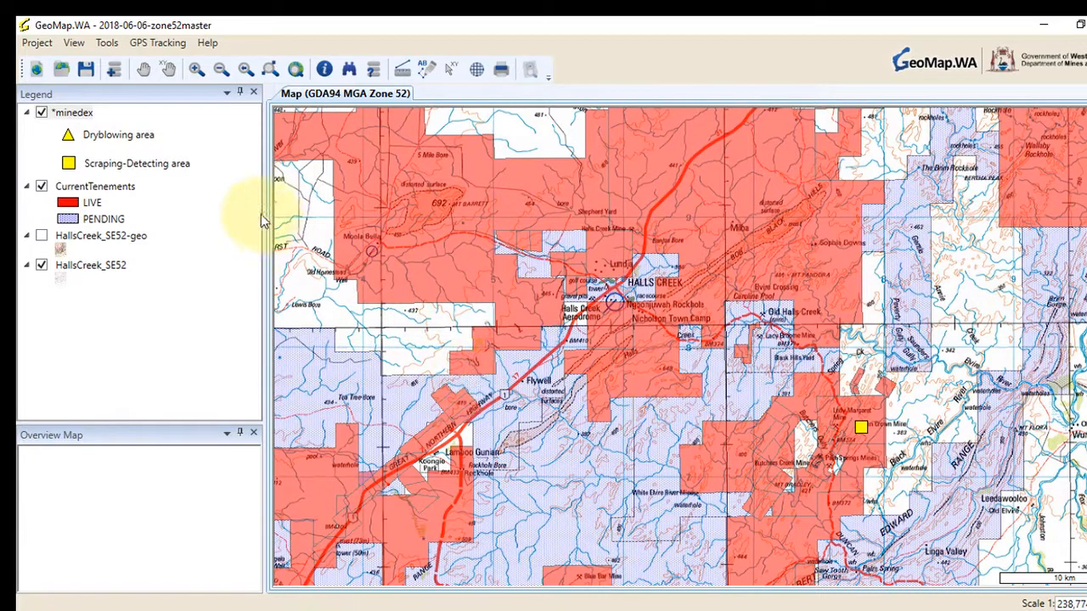
# Step: Add minedex.shp to the map a second time, accepting on-the-fly re-projection to GDA94 MGA Zone 52
pyautogui.click(115, 71)
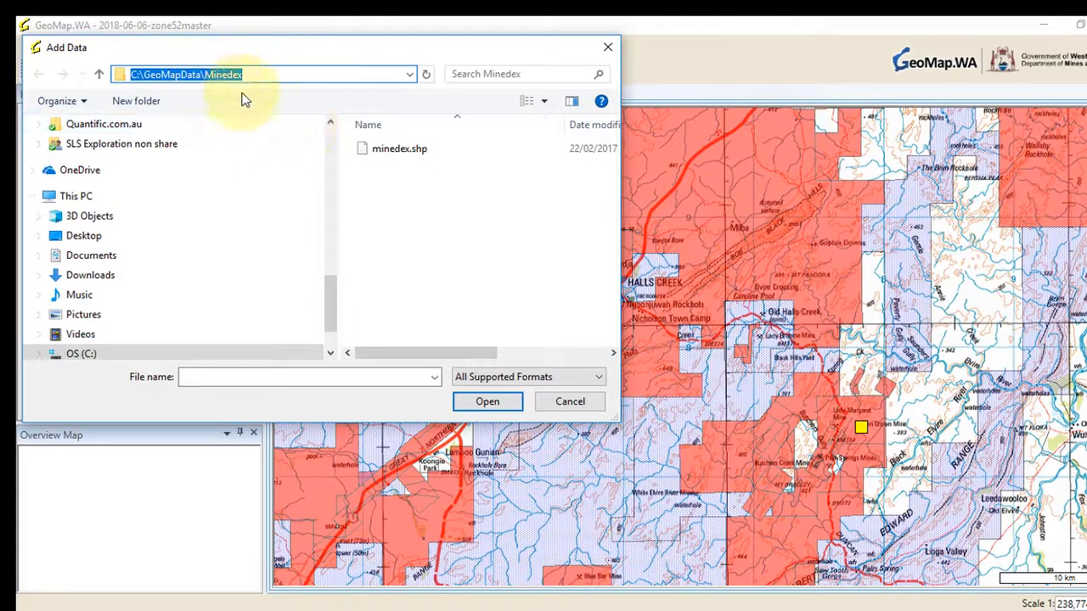
pyautogui.click(386, 148)
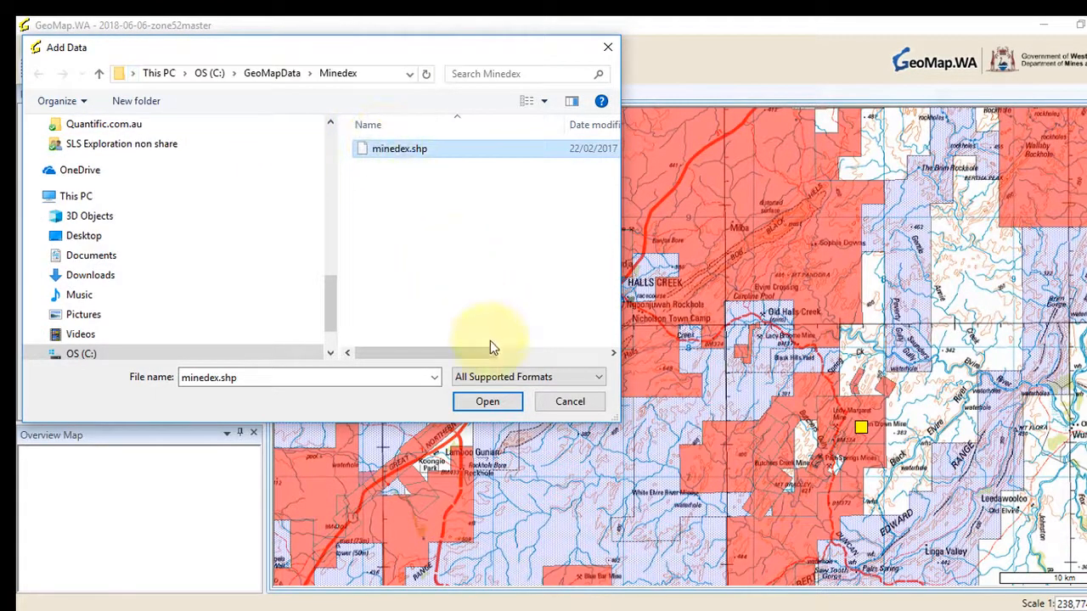
pyautogui.click(490, 402)
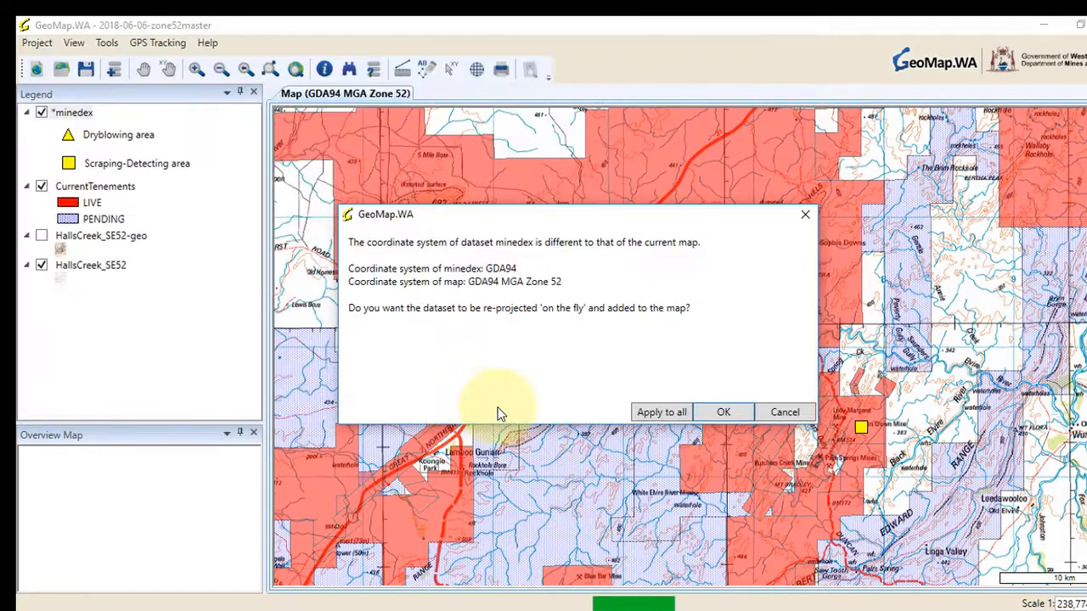
pyautogui.click(726, 413)
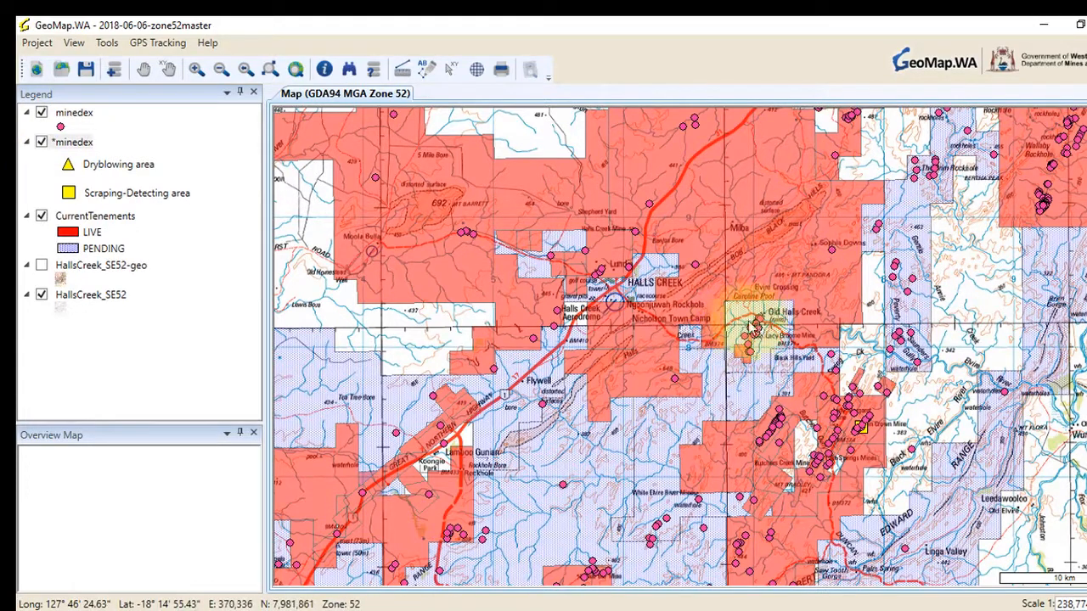
# Step: Set the newly added minedex layer to render by unique values of the TARGET_COM field
pyautogui.doubleClick(74, 117)
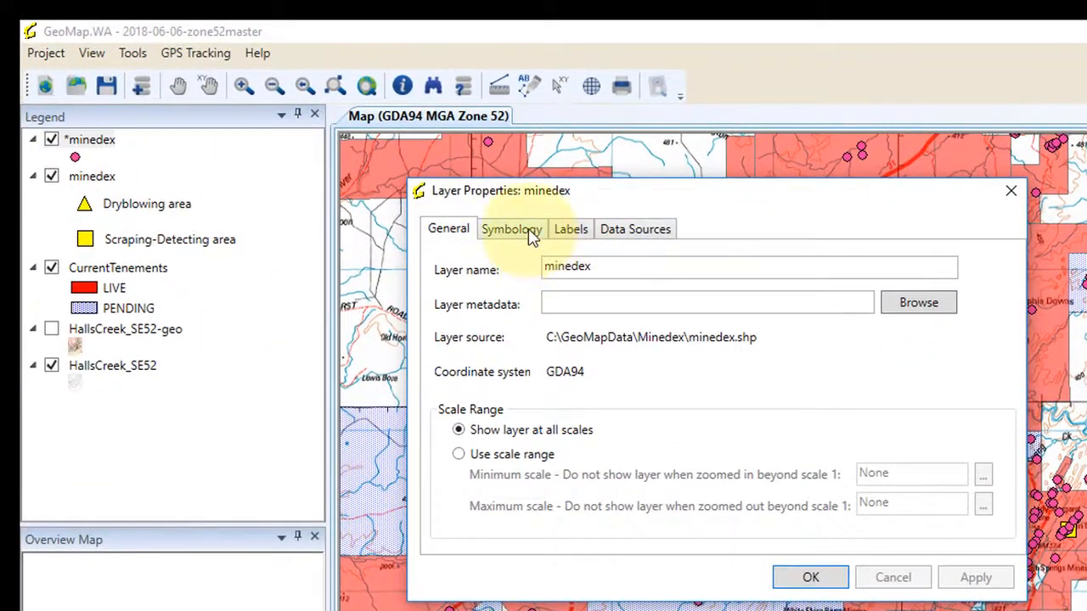
pyautogui.click(530, 237)
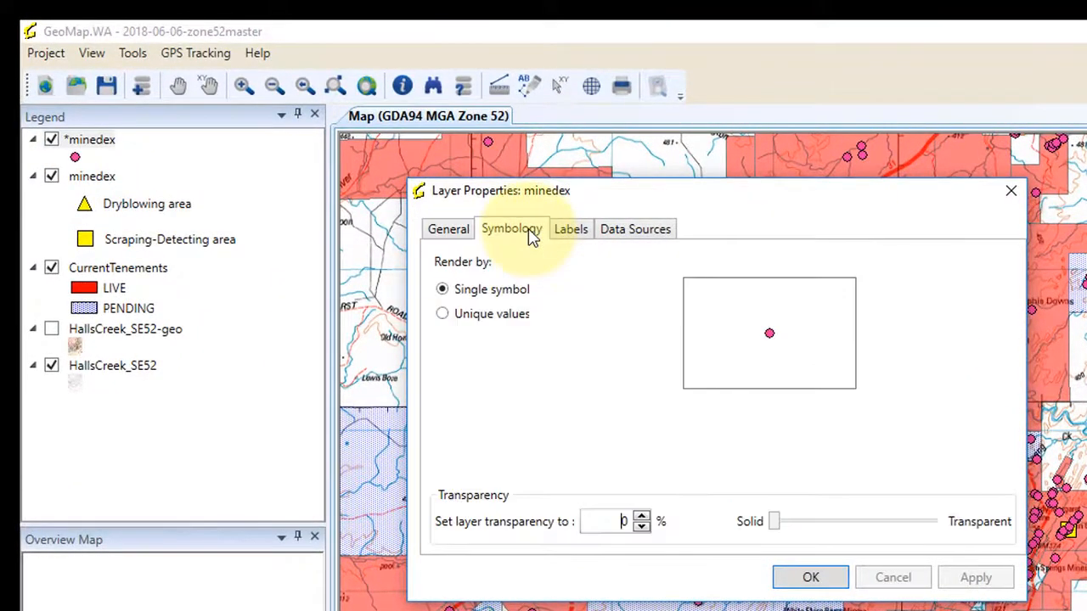
pyautogui.click(442, 315)
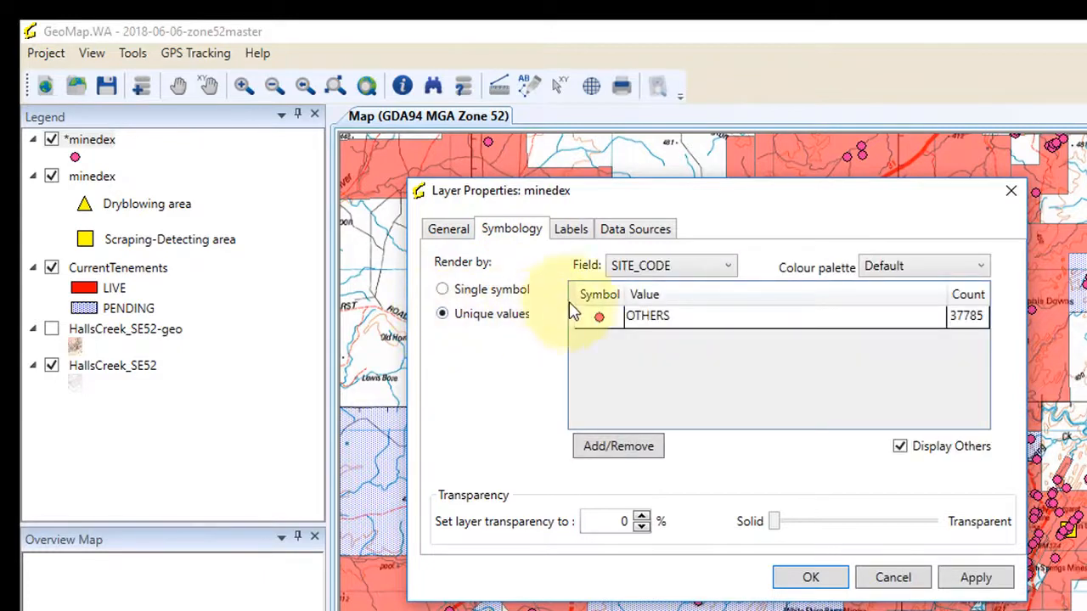
pyautogui.click(728, 268)
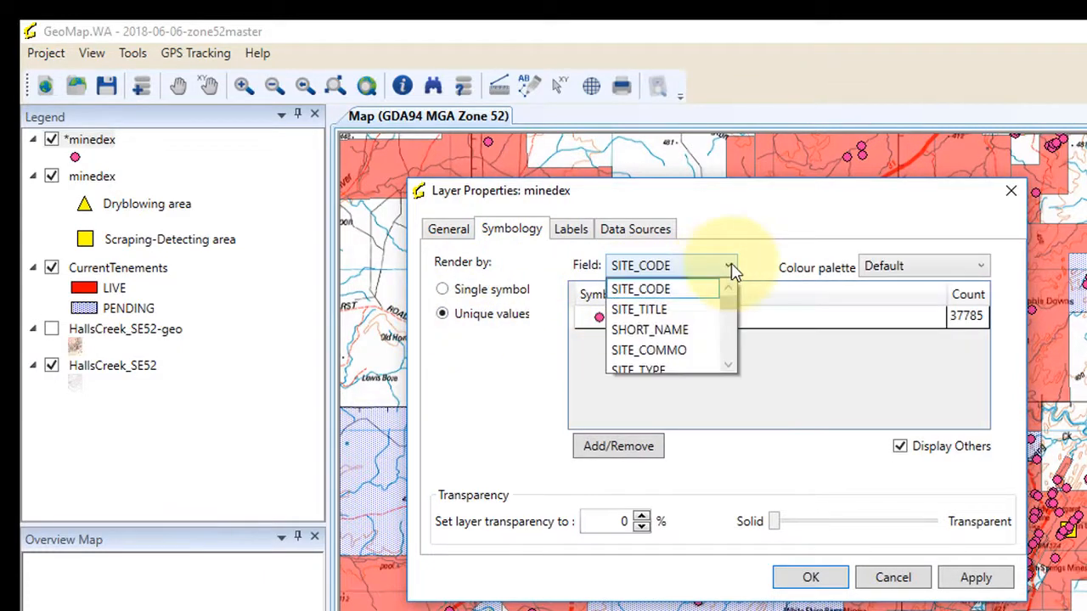
pyautogui.click(730, 368)
pyautogui.click(730, 368)
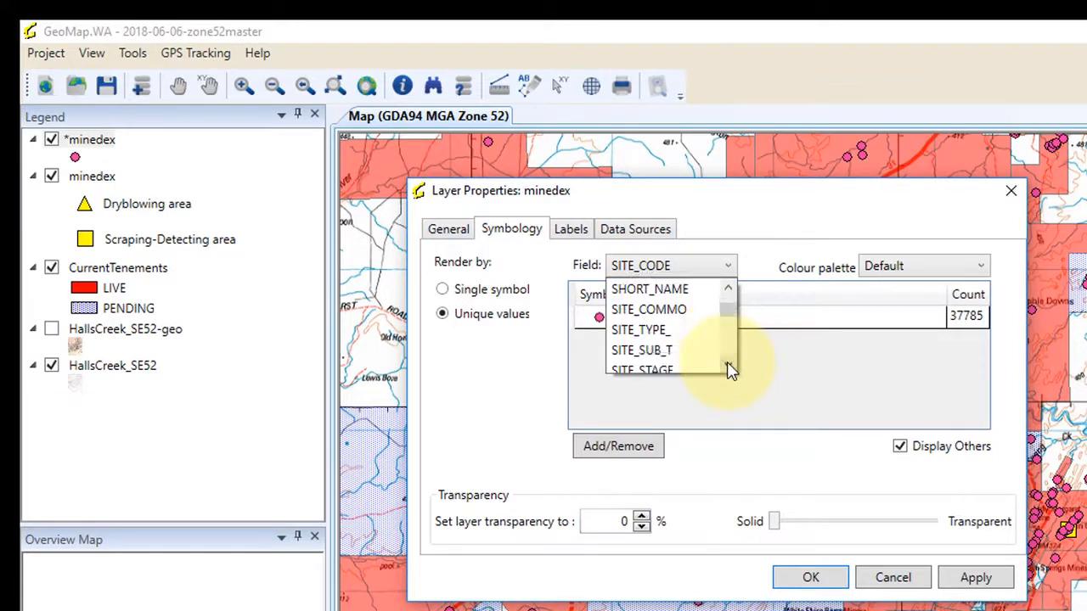
pyautogui.click(730, 367)
pyautogui.click(730, 367)
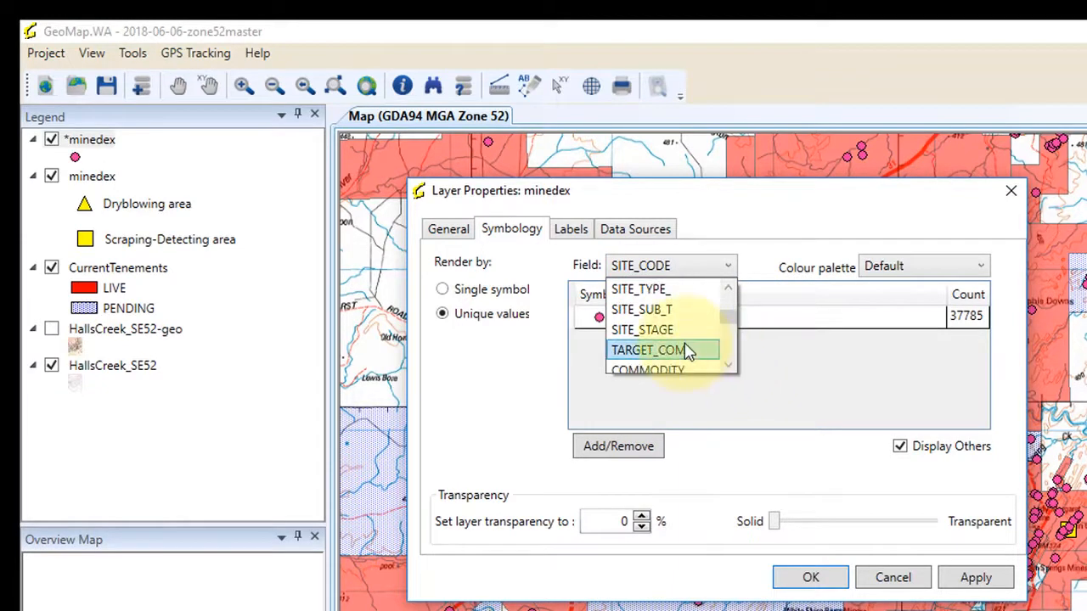
pyautogui.click(686, 351)
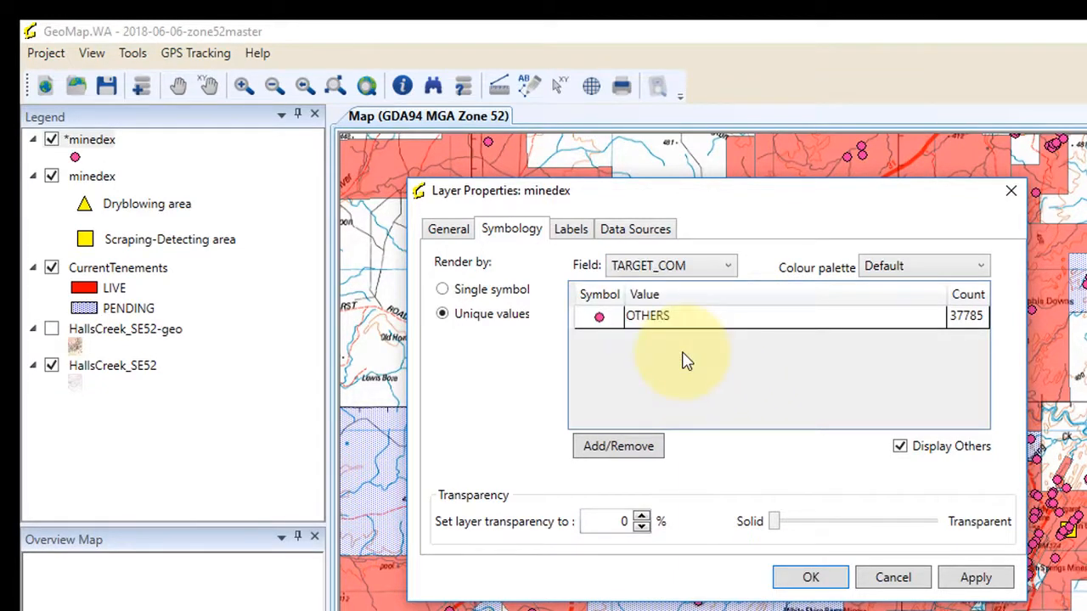
# Step: Add the GEM & SEMI-PRECIOUS STONES and GOLD values to the symbology and turn off the display of other values
pyautogui.click(620, 447)
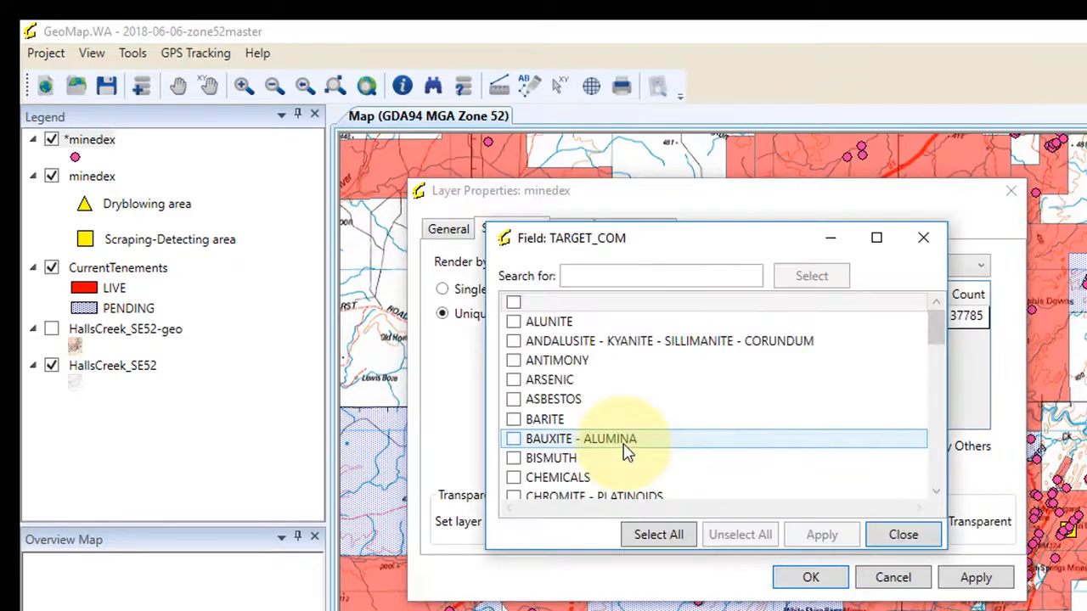
pyautogui.scroll(-2, 619, 439)
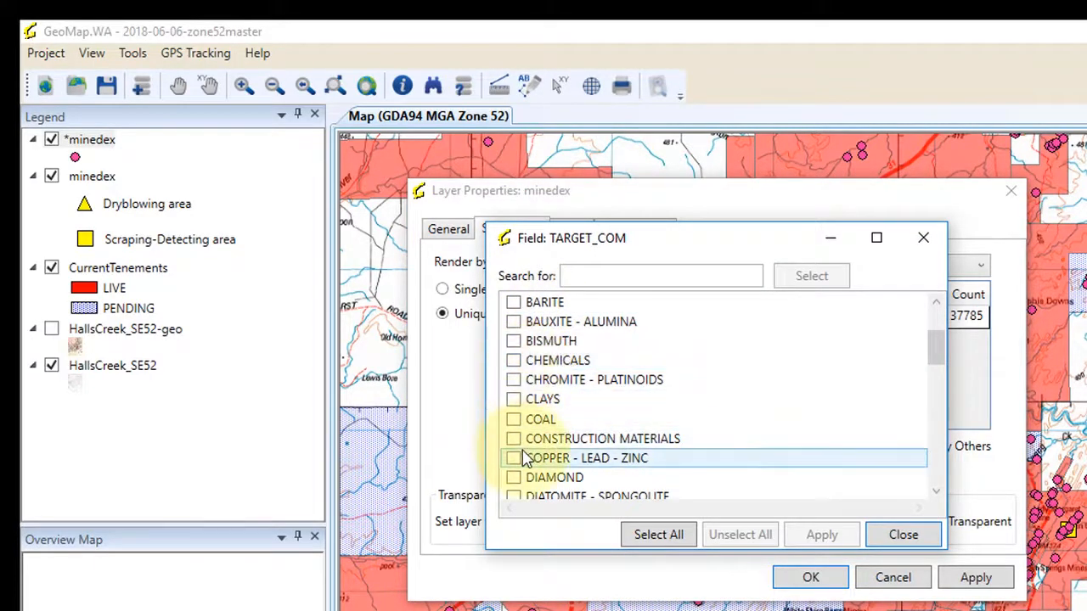
pyautogui.scroll(-1, 524, 459)
pyautogui.scroll(-2, 524, 459)
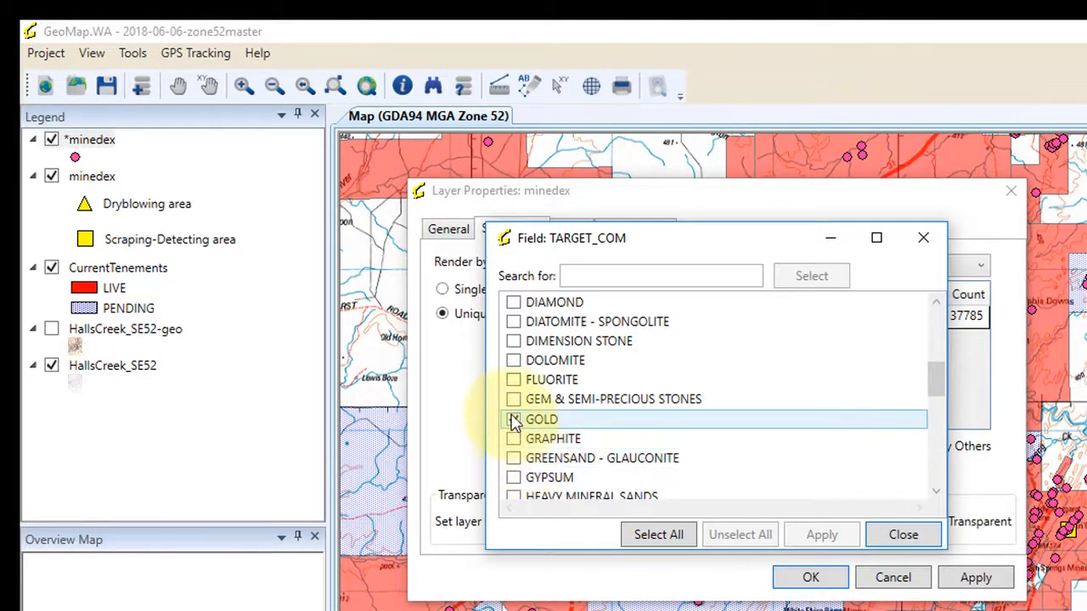
pyautogui.click(513, 419)
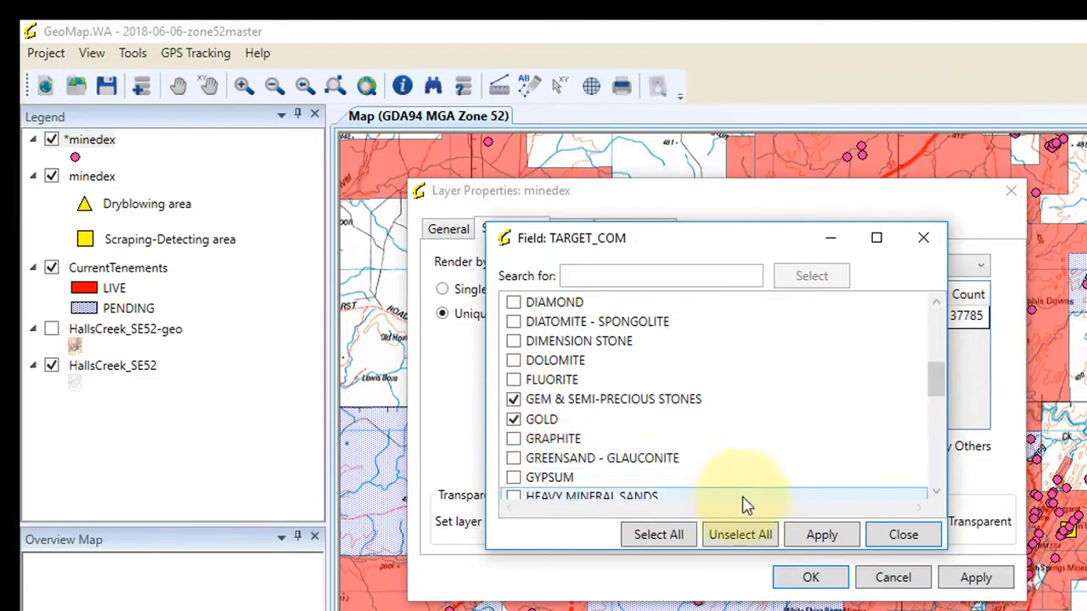
pyautogui.click(821, 535)
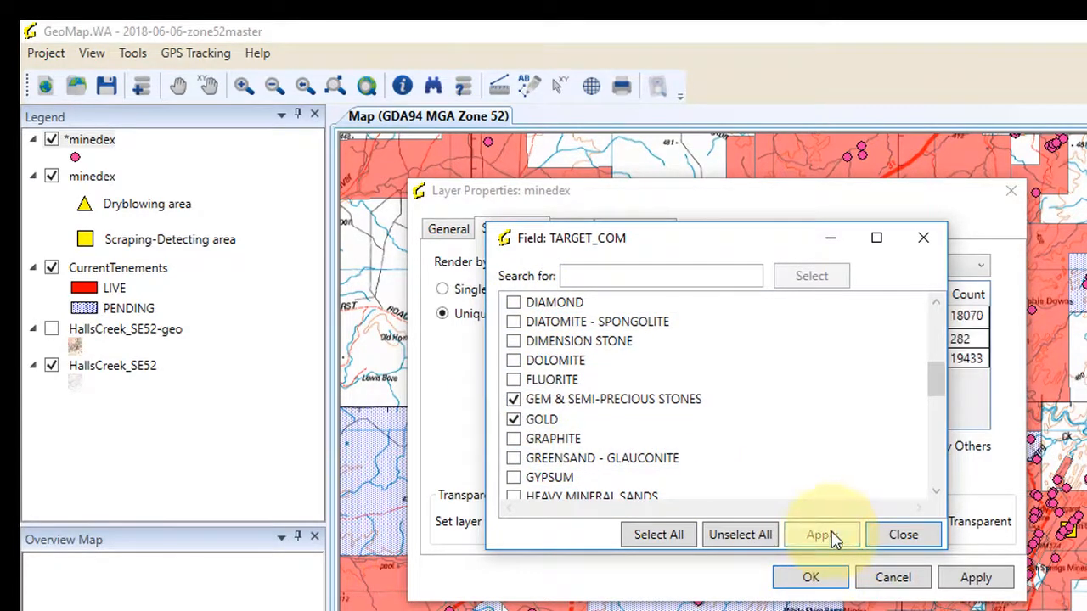
pyautogui.click(903, 535)
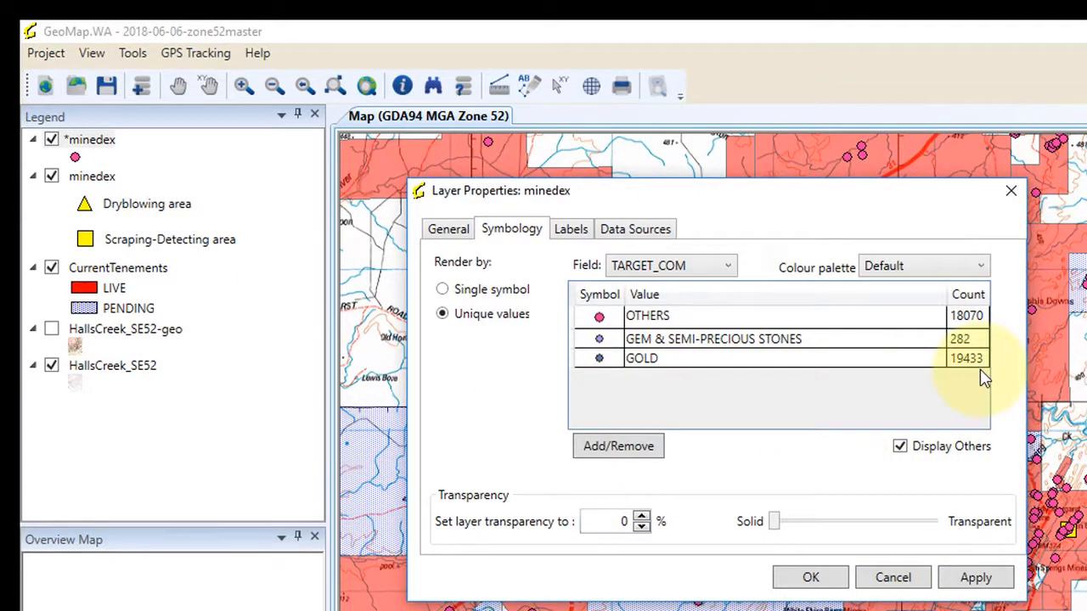
pyautogui.click(903, 446)
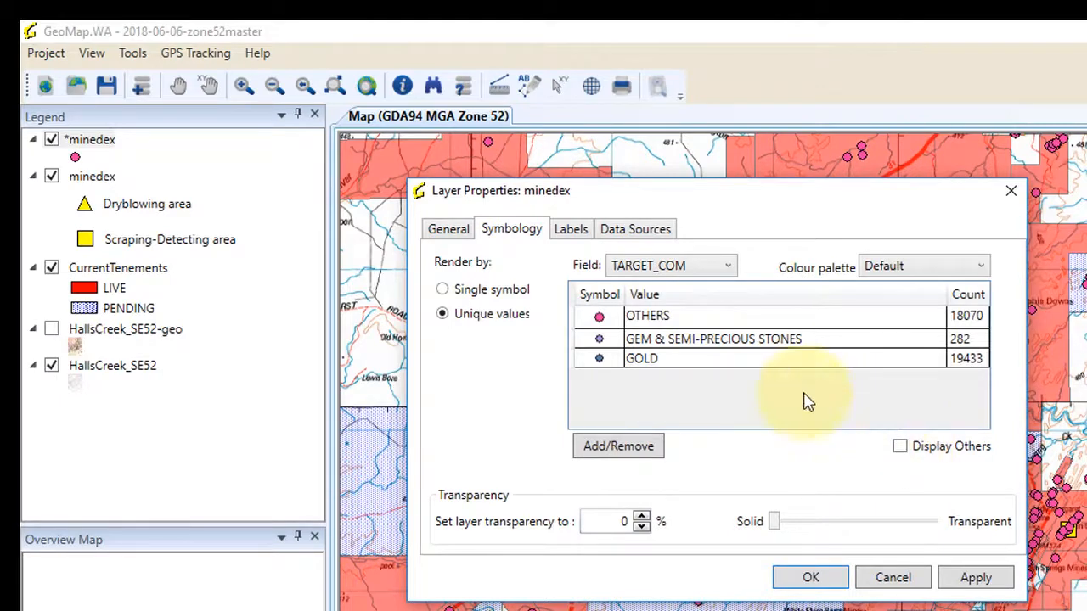
# Step: Change the GEM & SEMI-PRECIOUS STONES symbol to a rhomb of size 12 with a blue fill
pyautogui.doubleClick(600, 341)
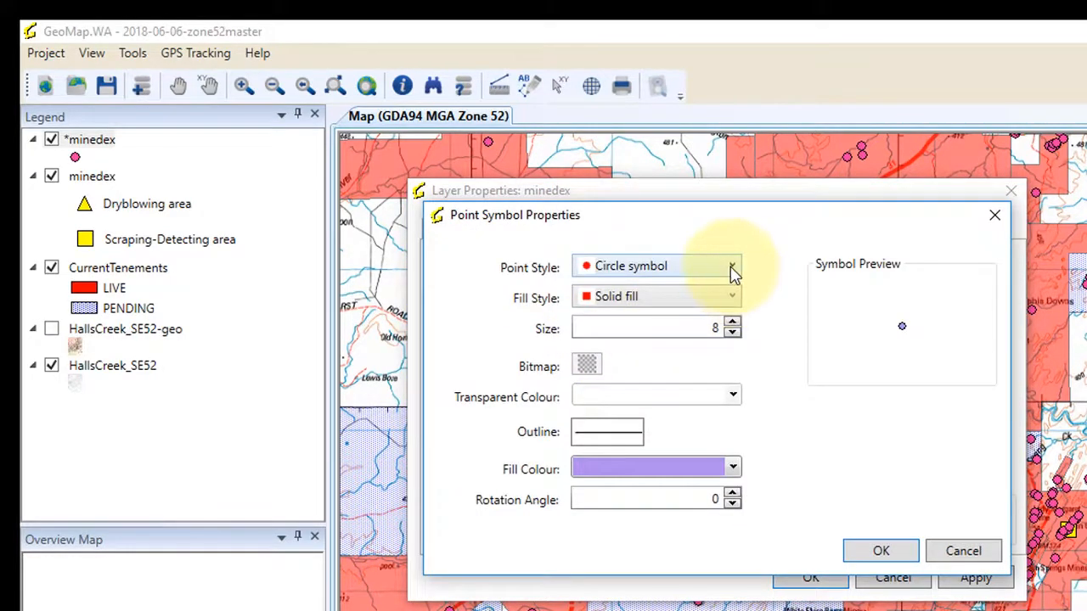
pyautogui.click(731, 268)
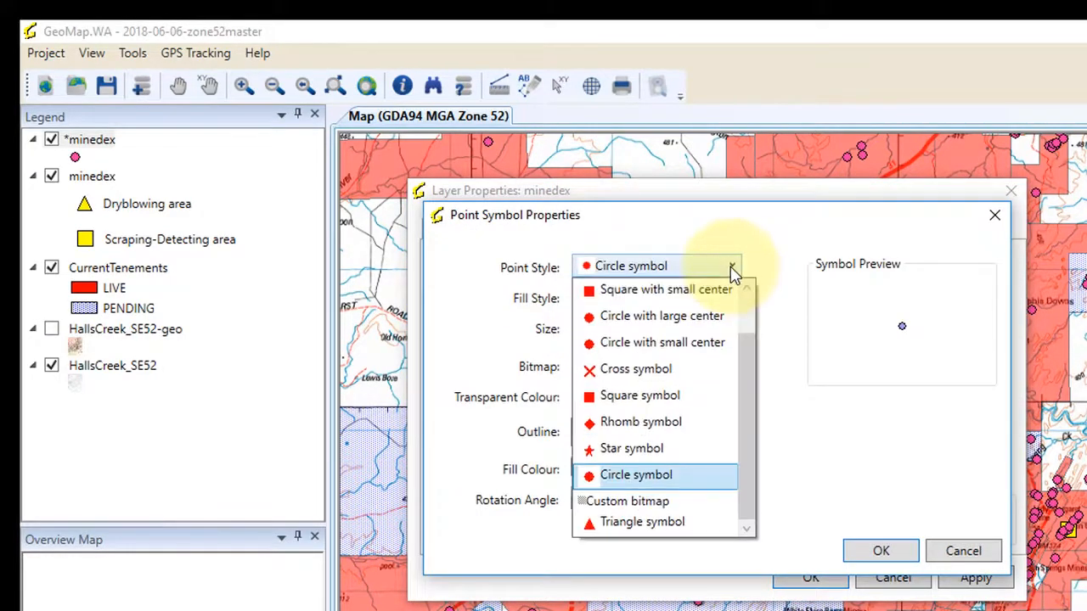
pyautogui.click(635, 423)
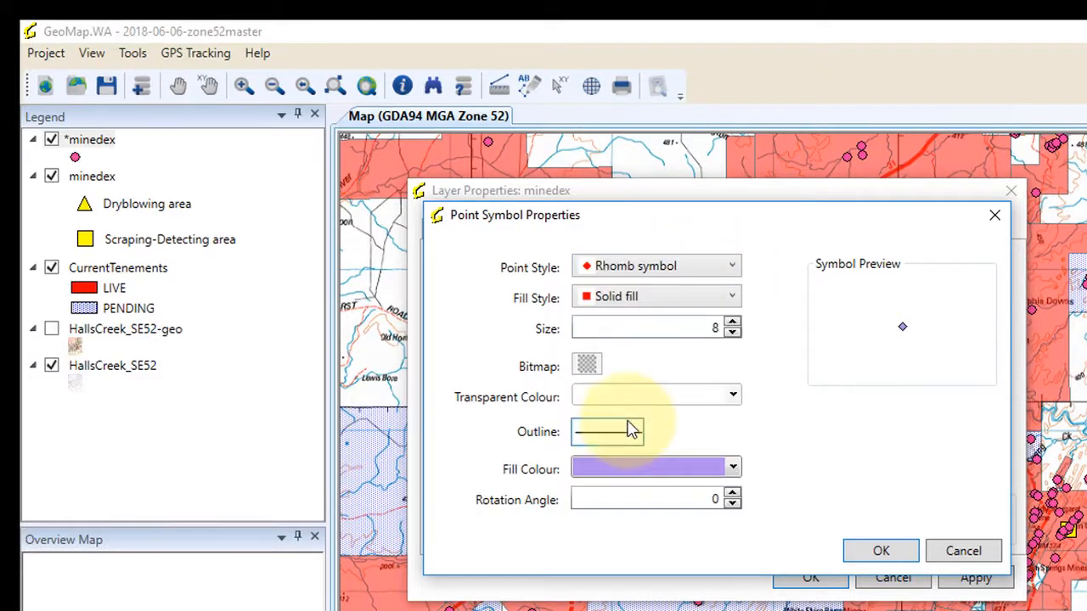
pyautogui.click(731, 469)
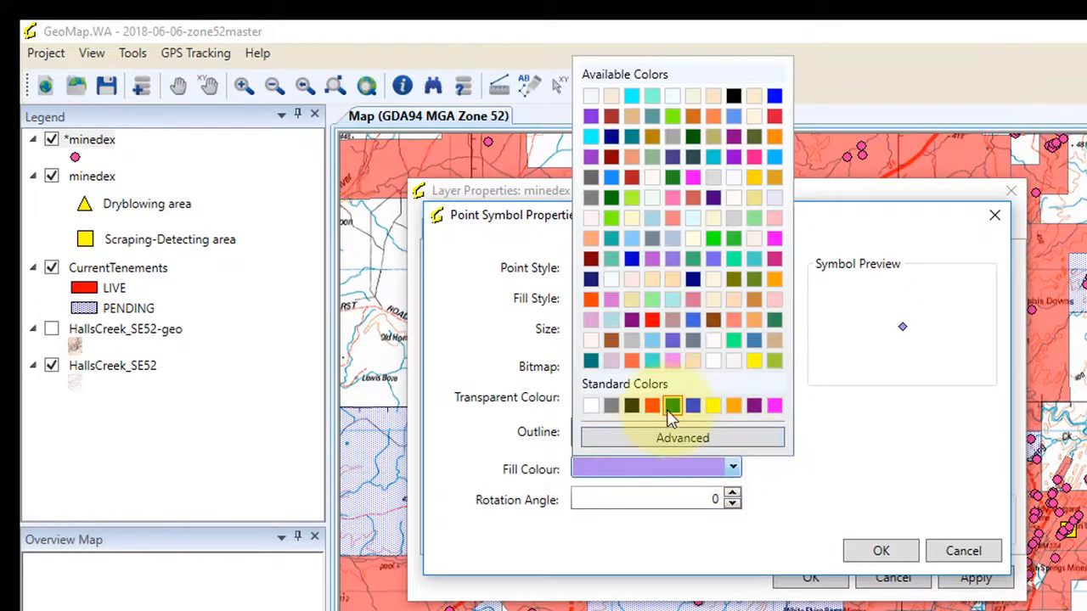
pyautogui.click(692, 405)
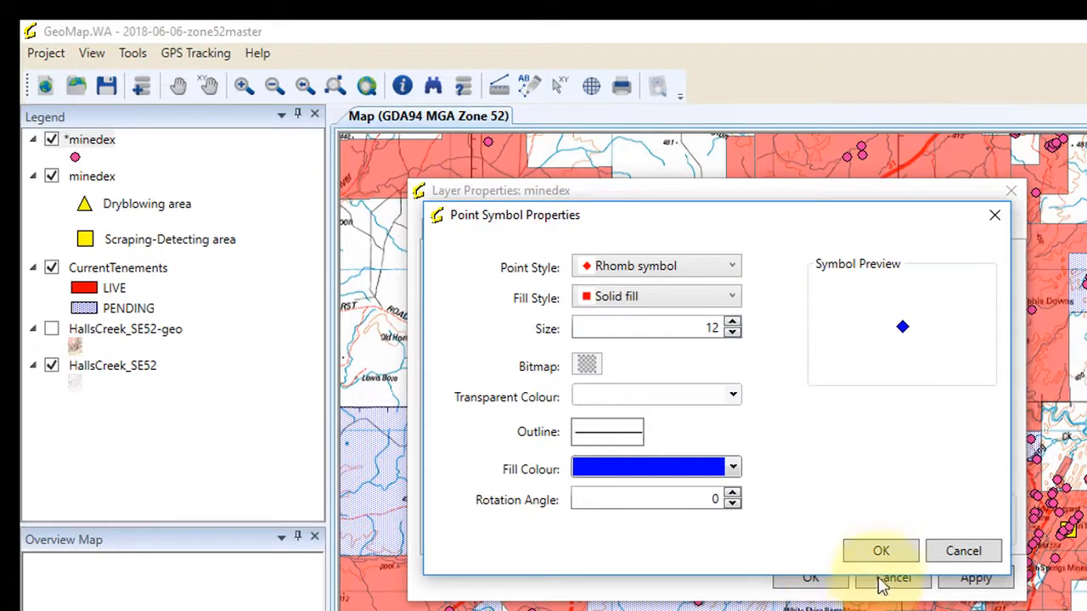
pyautogui.click(881, 551)
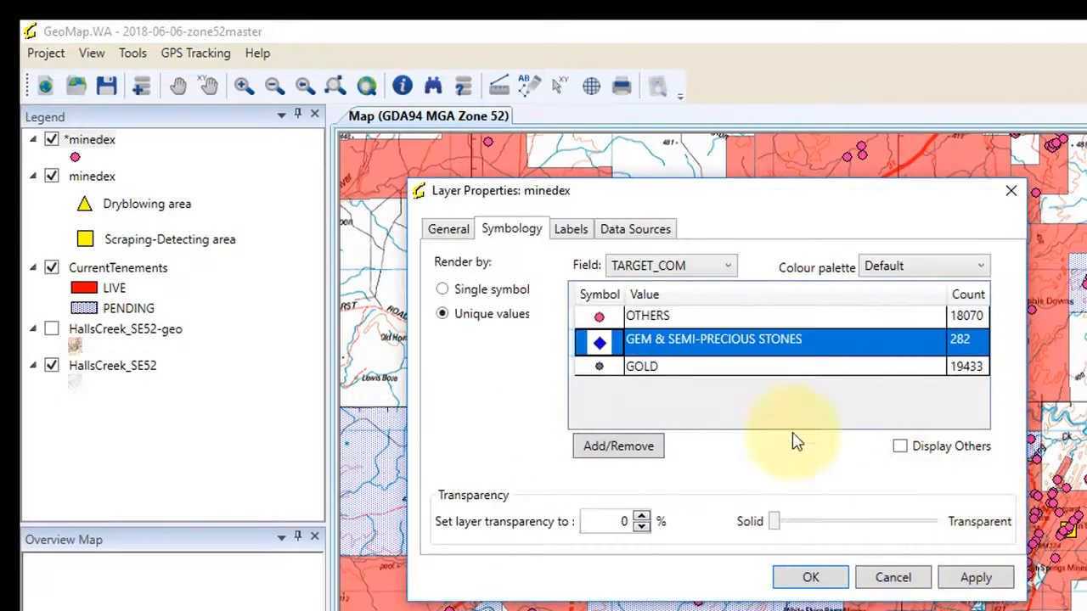
# Step: Change the GOLD symbol to a star of size 11 with a yellow fill
pyautogui.doubleClick(600, 369)
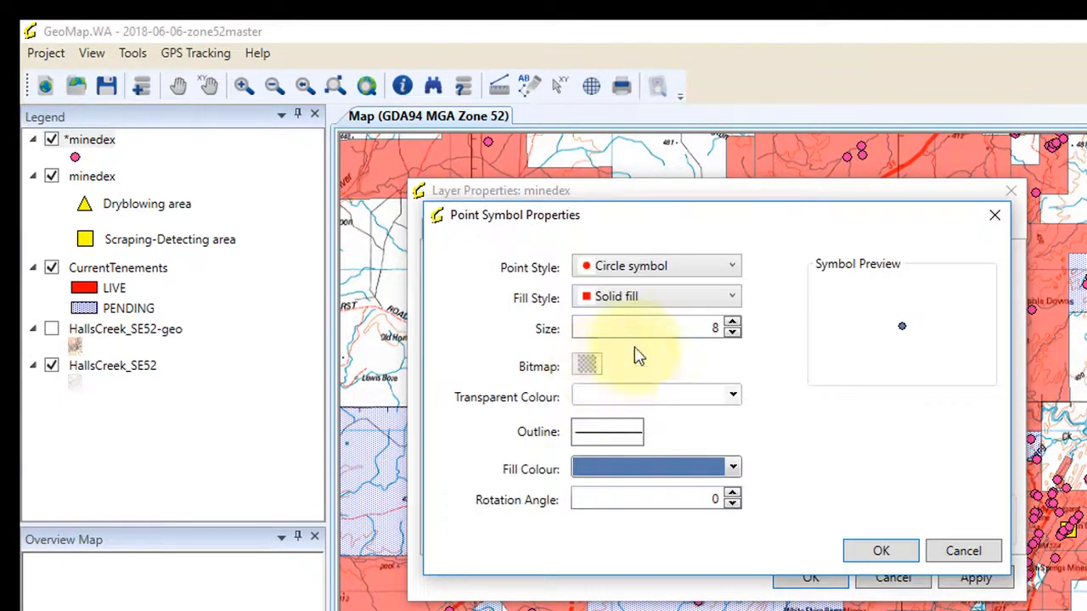
pyautogui.click(730, 270)
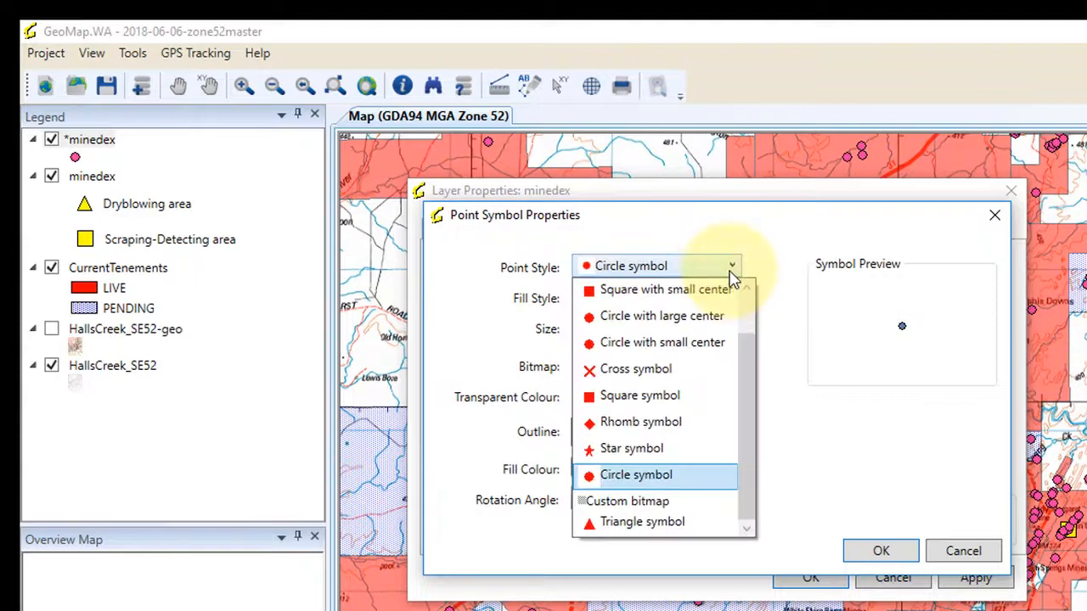
pyautogui.click(661, 447)
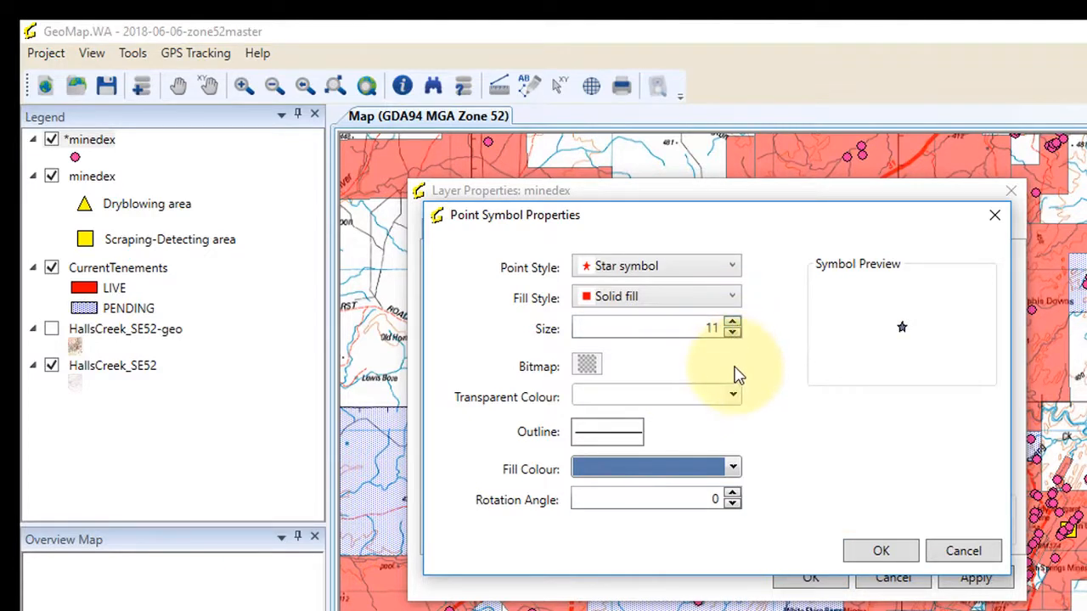
pyautogui.click(733, 467)
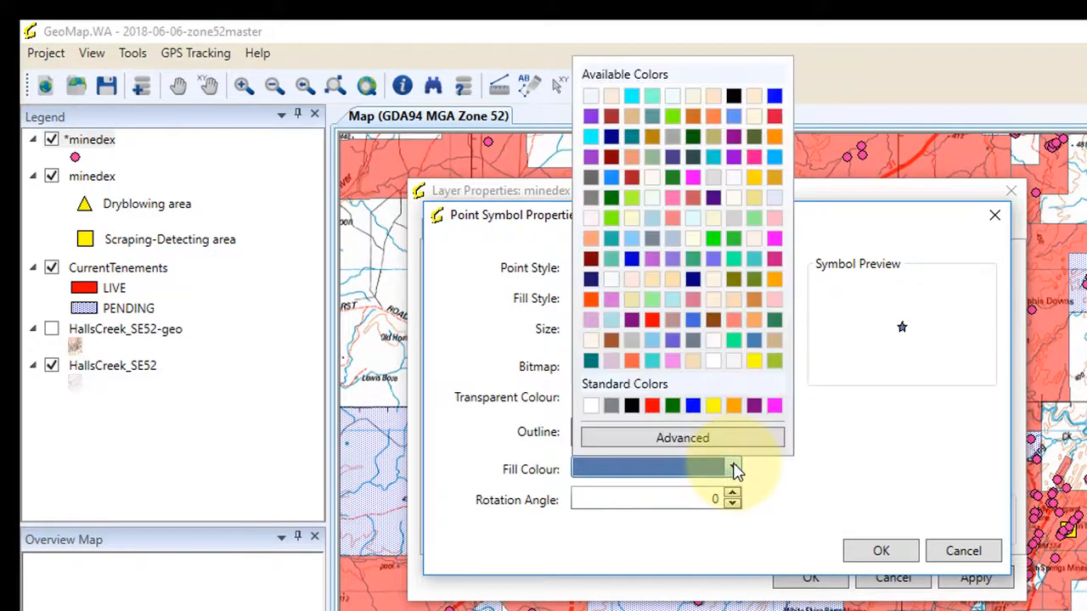
pyautogui.click(713, 406)
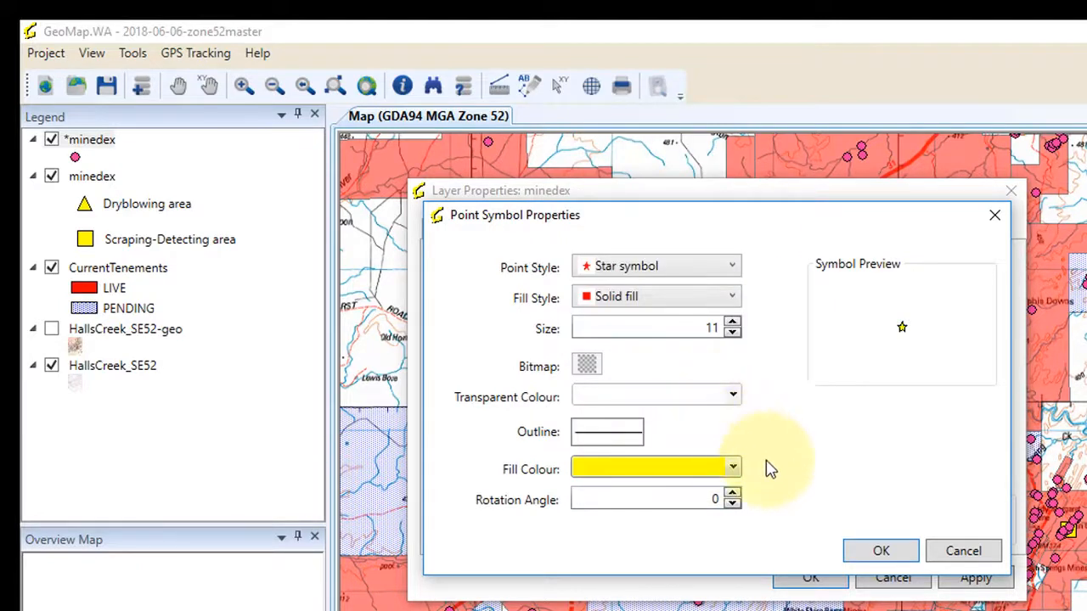
pyautogui.click(881, 553)
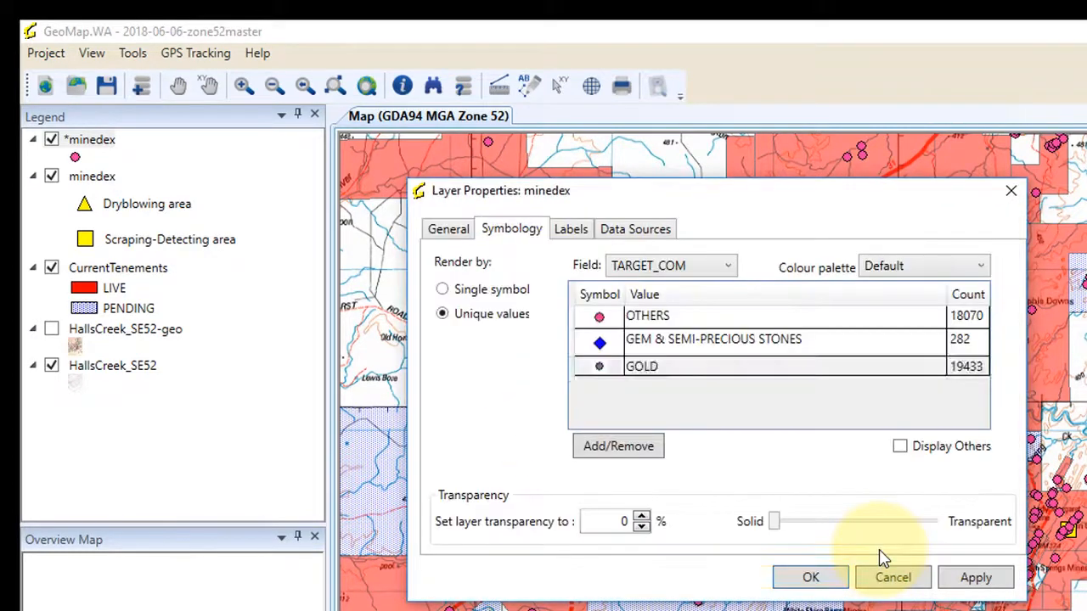
# Step: Apply the target commodity symbology and inspect the gold sites around Old Halls Creek up close
pyautogui.click(997, 585)
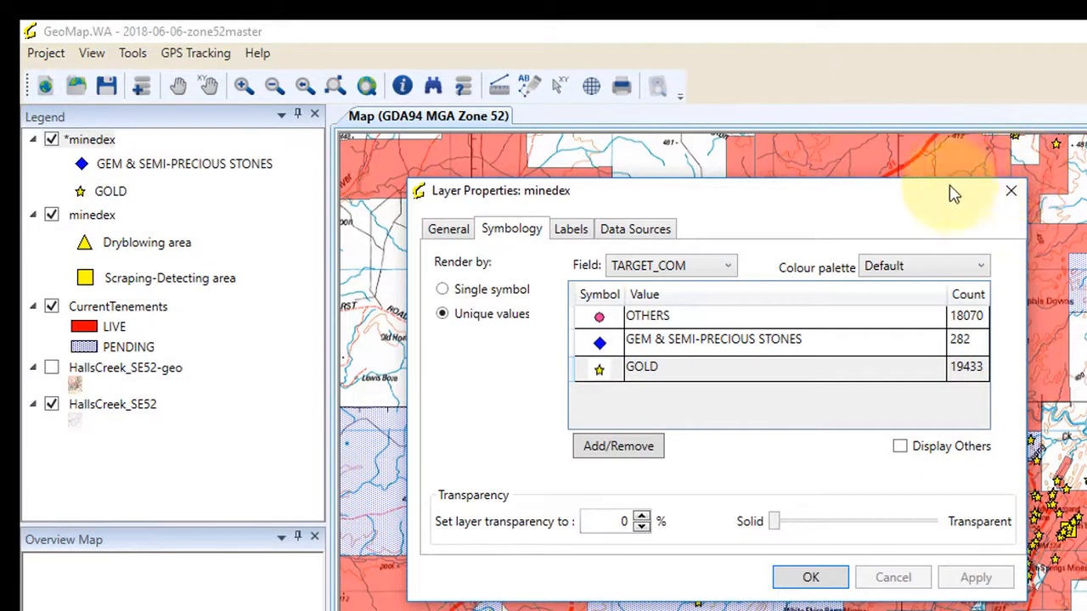
pyautogui.click(818, 580)
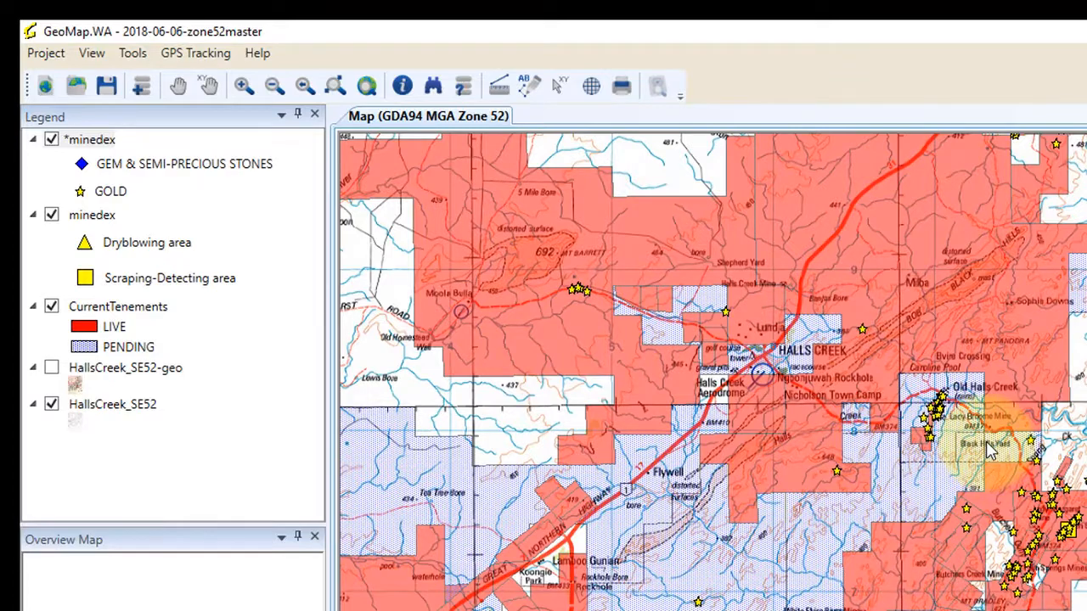
pyautogui.scroll(2, 987, 451)
pyautogui.scroll(2, 980, 450)
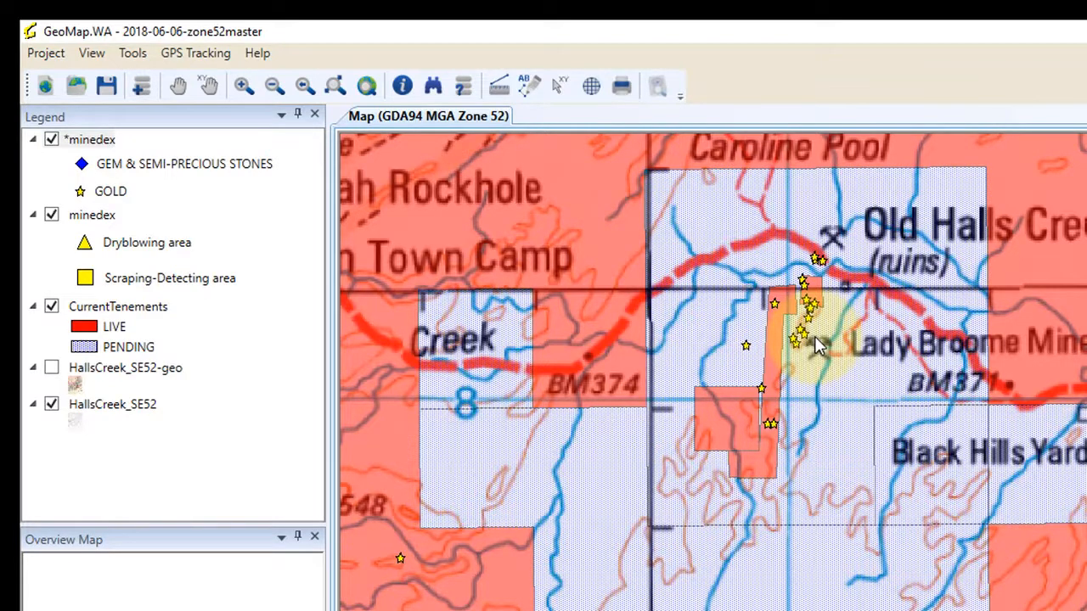
# Step: Show the HallsCreek_SE52-geo layer and hide CurrentTenements to view the gold sites against the geology
pyautogui.click(52, 369)
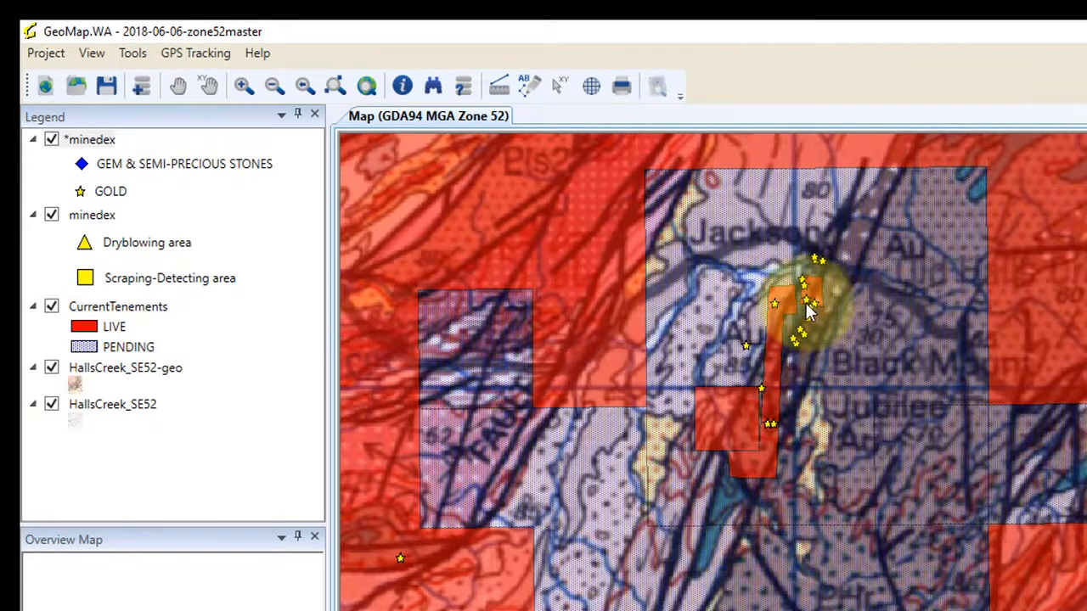
pyautogui.scroll(2, 751, 502)
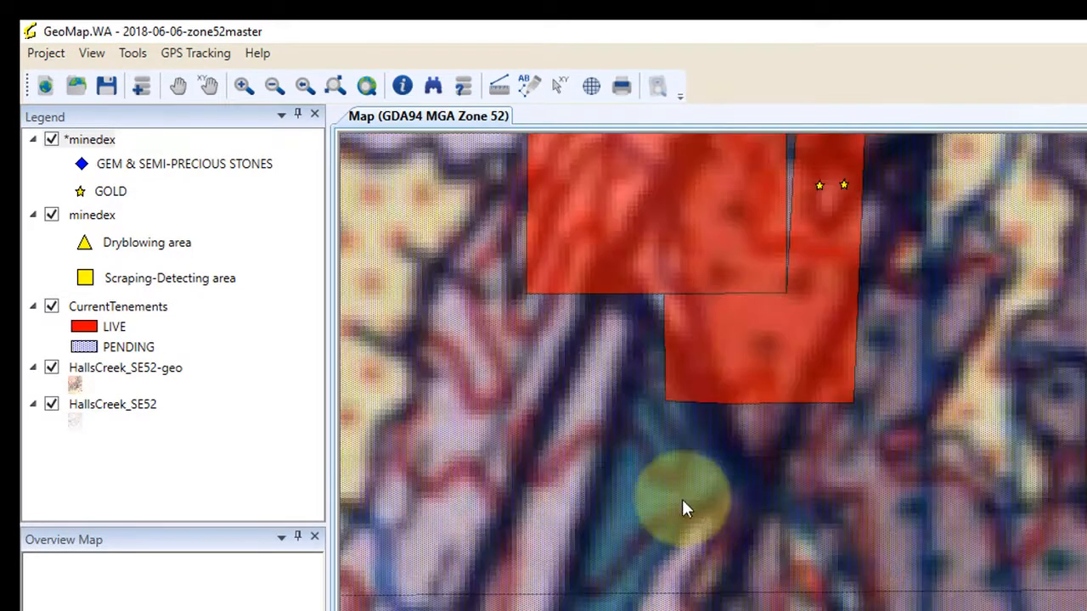
pyautogui.click(178, 86)
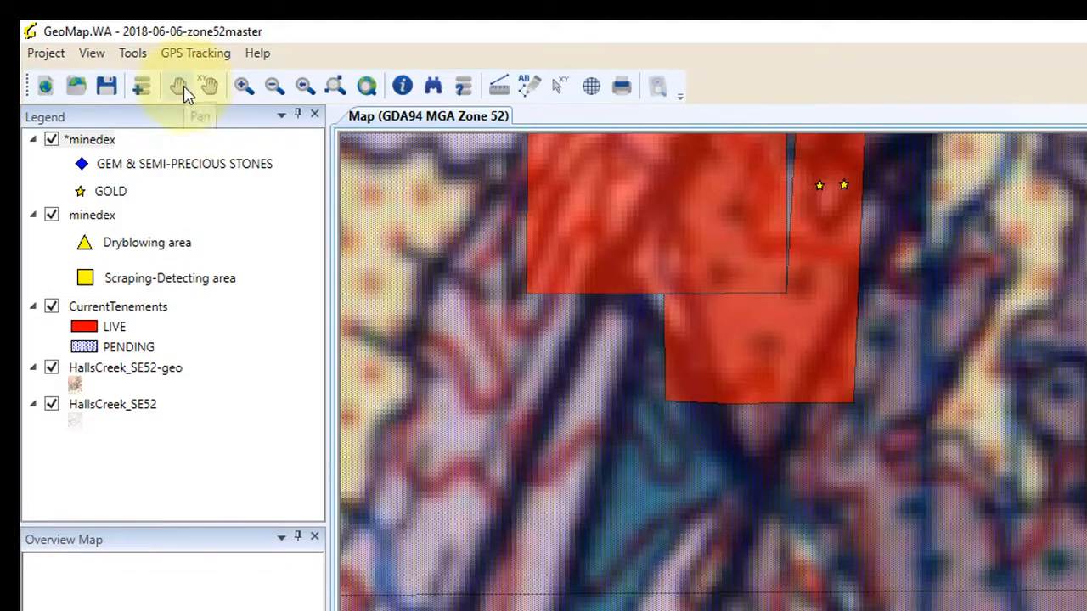
pyautogui.moveTo(885, 243); pyautogui.dragTo(891, 473)
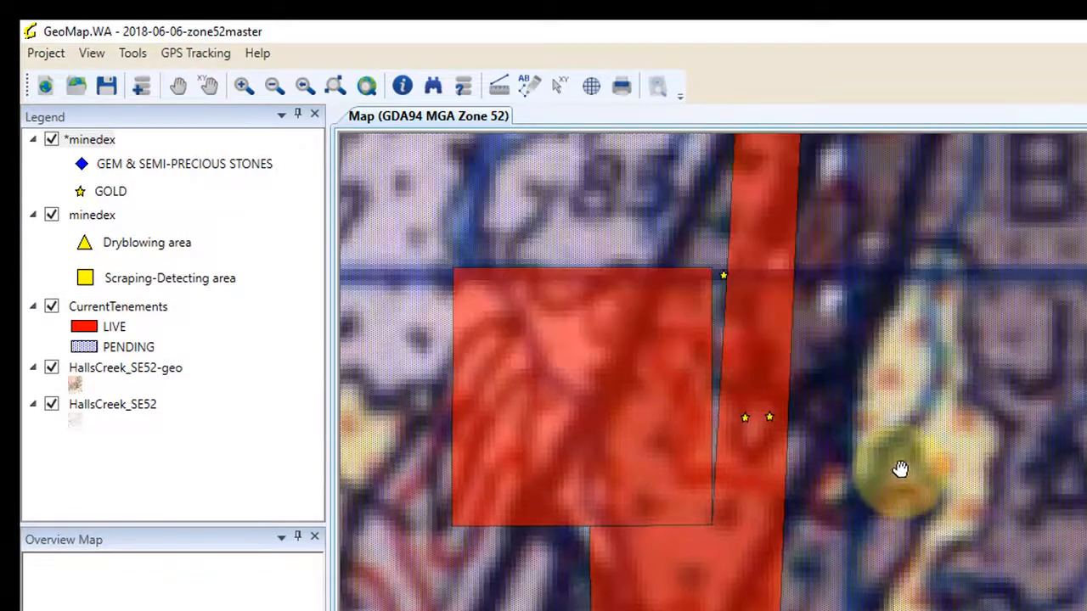
pyautogui.moveTo(917, 286); pyautogui.dragTo(823, 567)
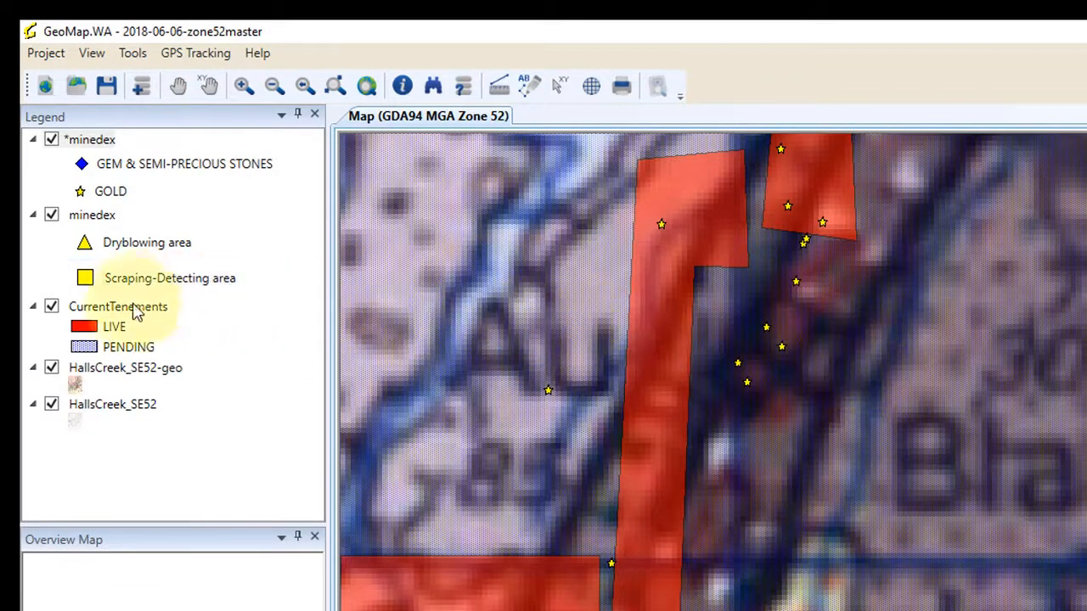
pyautogui.click(52, 306)
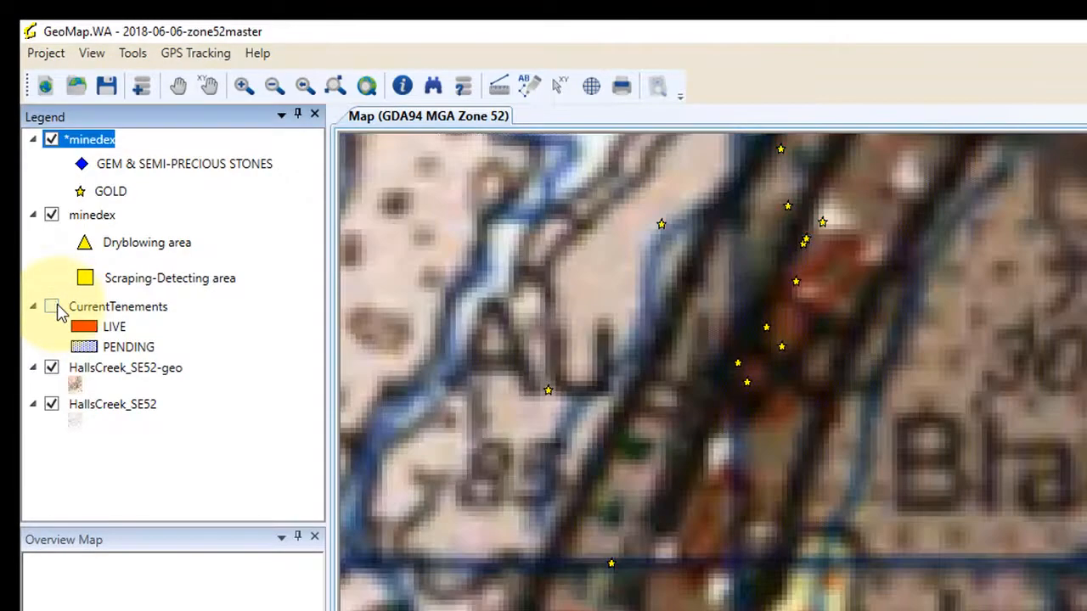
# Step: Show the CurrentTenements layer and hide the HallsCreek_SE52-geo layer
pyautogui.click(143, 89)
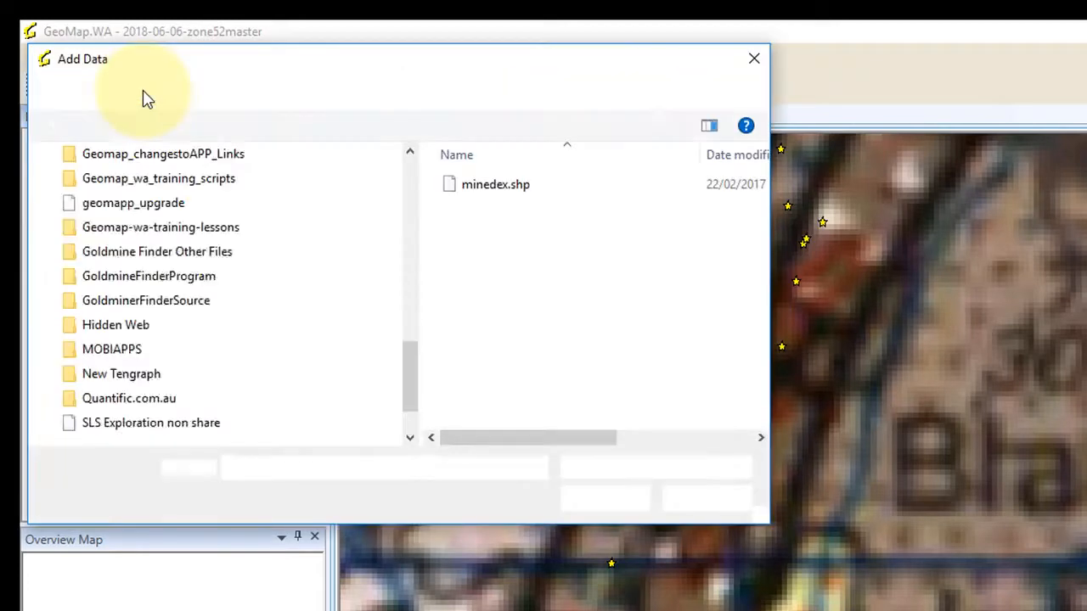
pyautogui.click(754, 59)
pyautogui.click(52, 307)
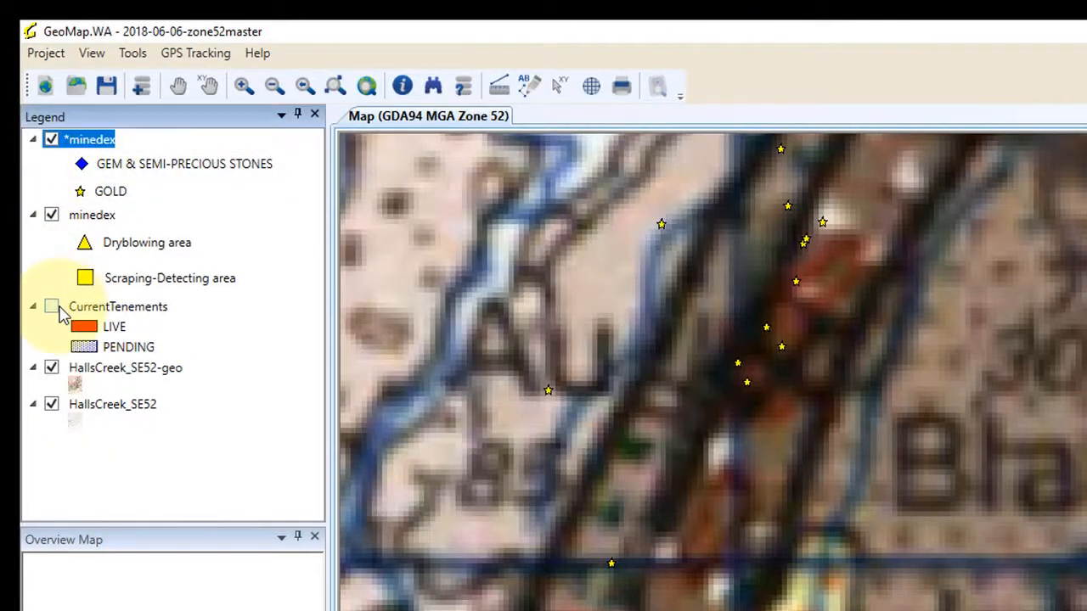
pyautogui.click(52, 368)
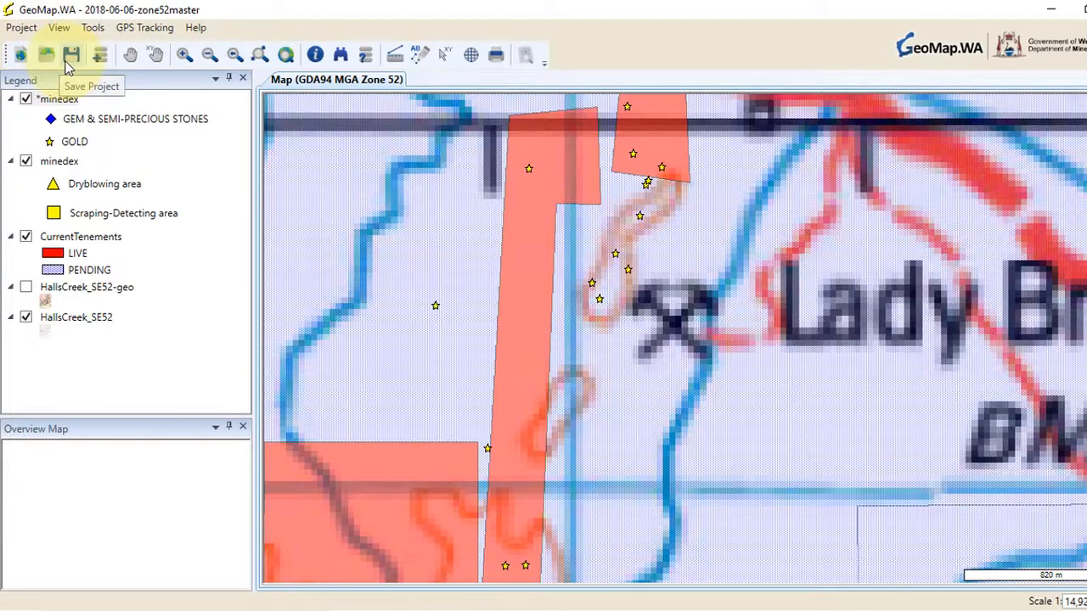
# Step: Pan the map to the default coordinates using the geographic degrees, minutes and seconds format
pyautogui.click(126, 59)
pyautogui.moveTo(680, 303)
pyautogui.mouseDown()
pyautogui.moveTo(624, 298)
pyautogui.moveTo(670, 308)
pyautogui.mouseUp()
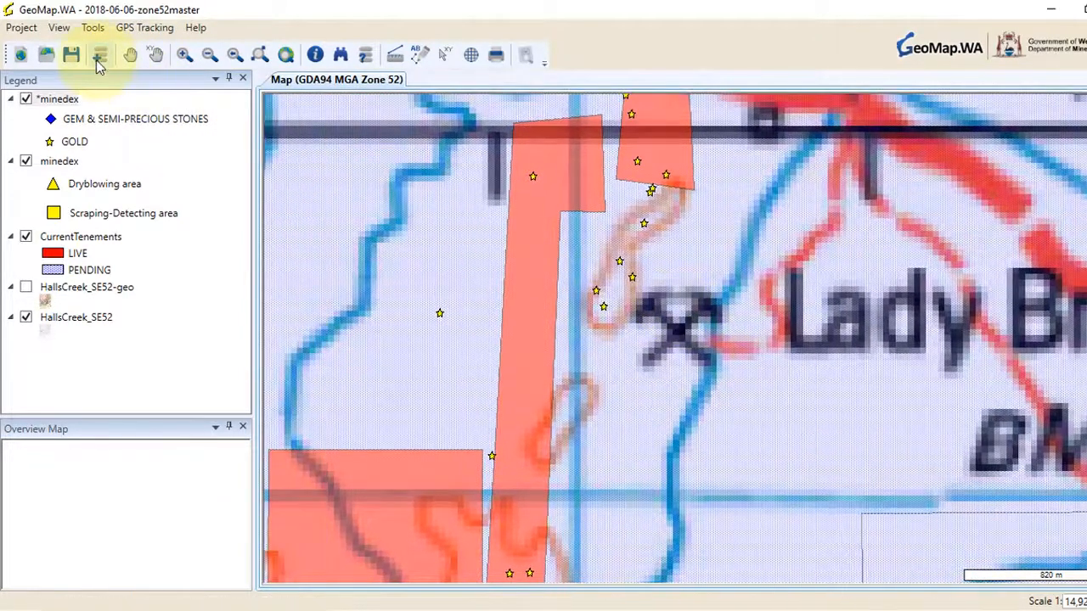
pyautogui.click(157, 58)
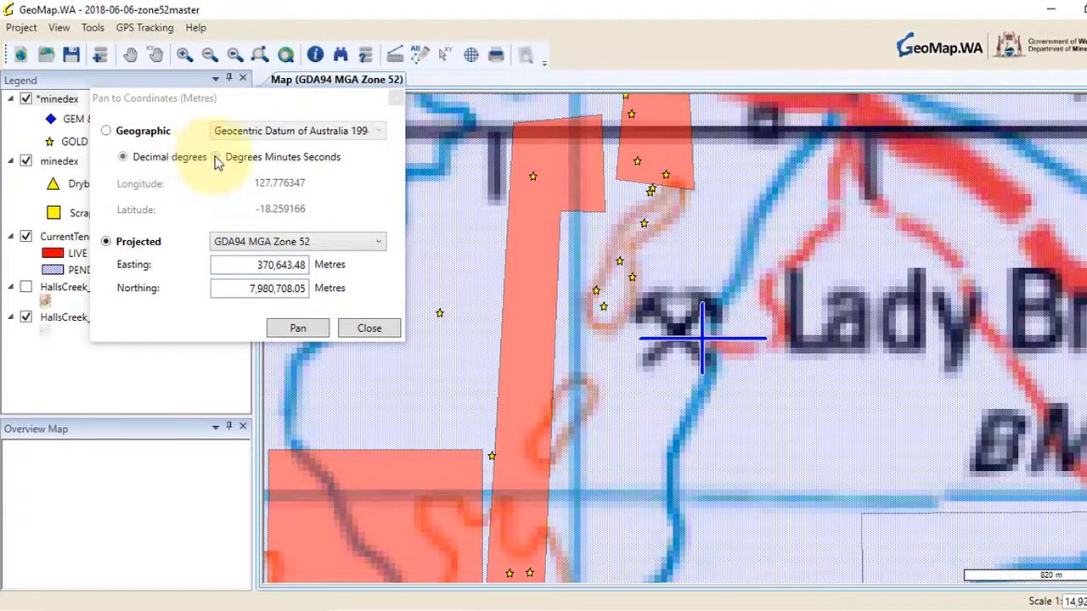
pyautogui.click(123, 134)
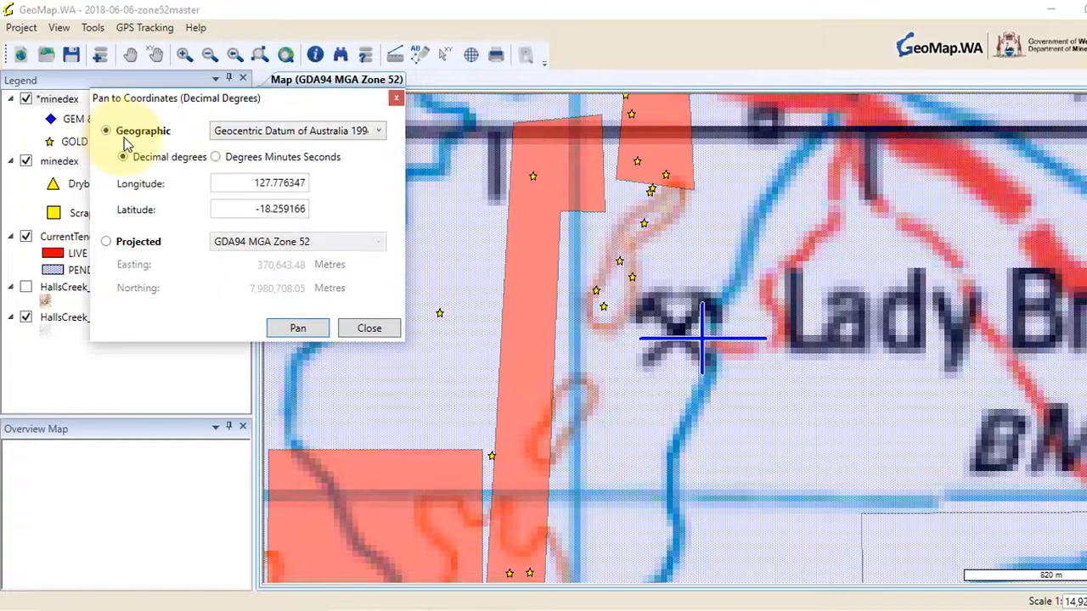
pyautogui.click(216, 157)
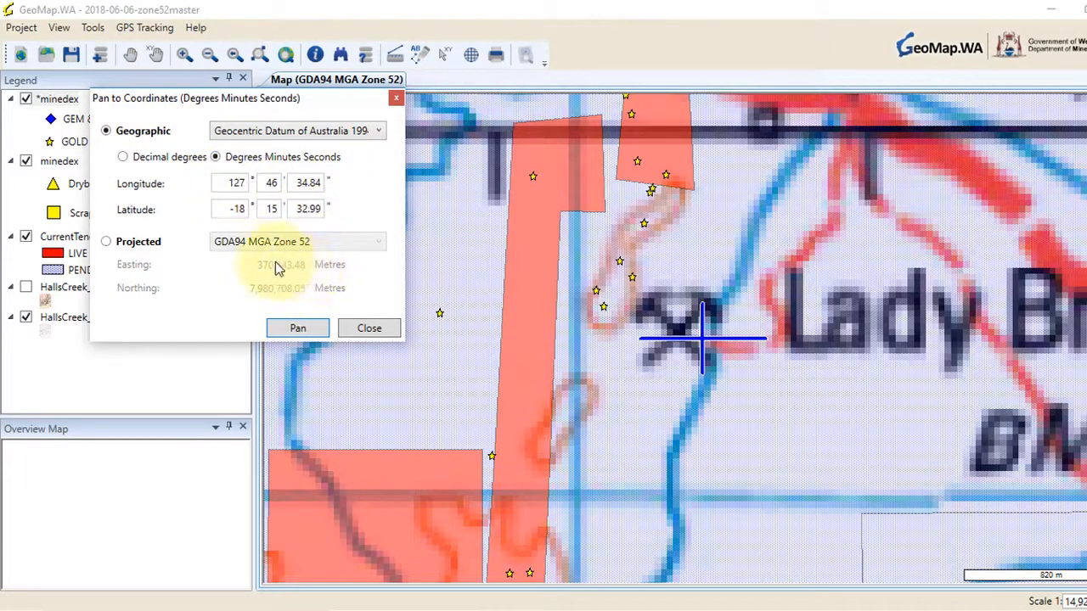
pyautogui.click(302, 327)
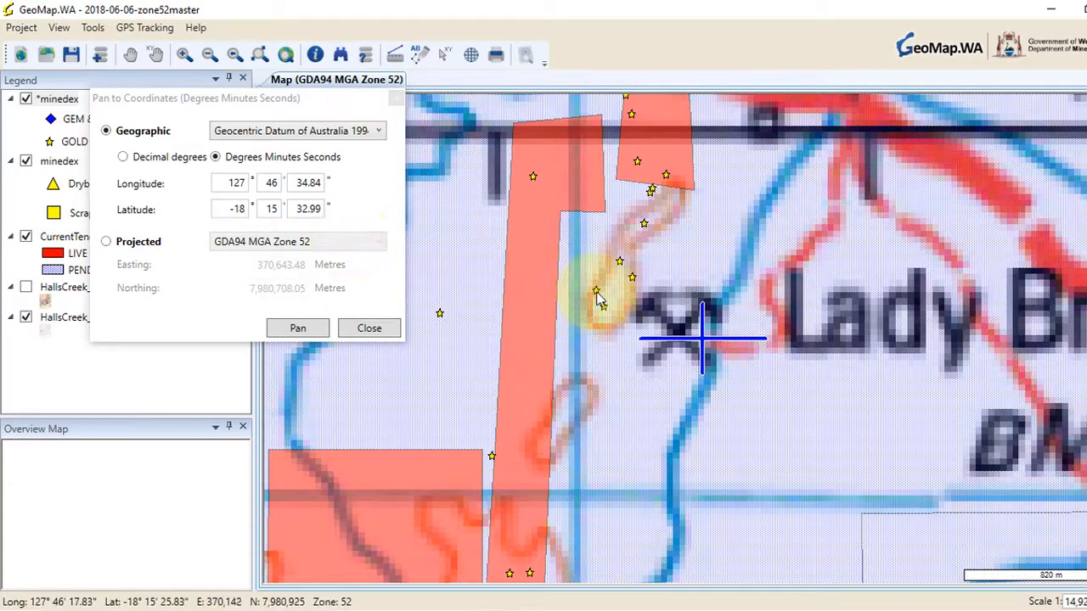
pyautogui.click(365, 328)
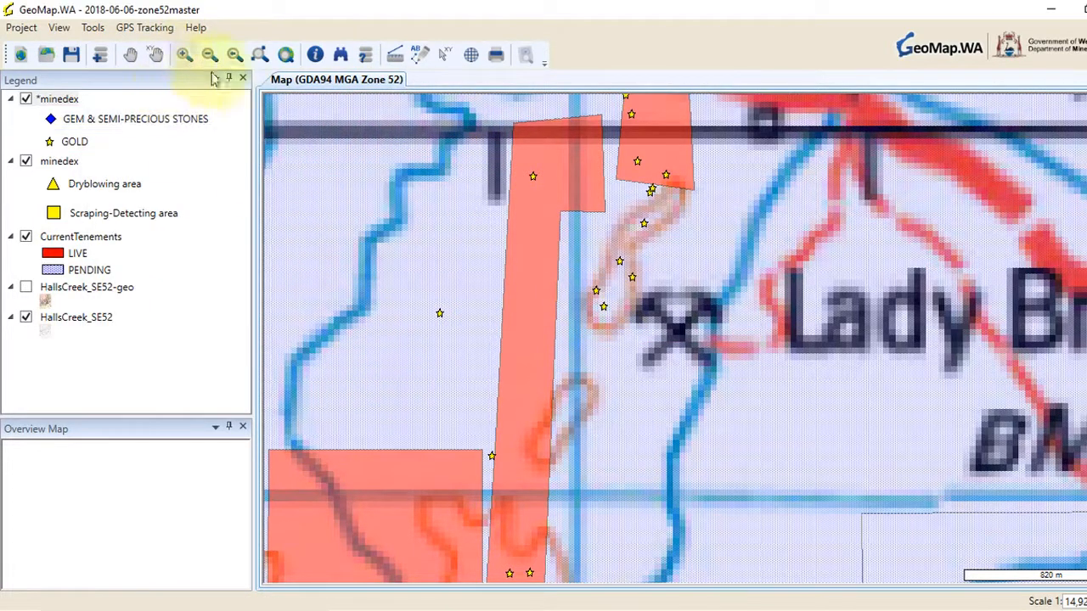
# Step: View the gold sites at closer and wider zoom levels, including the full extent, and return to the earlier view of the live tenements
pyautogui.click(660, 339)
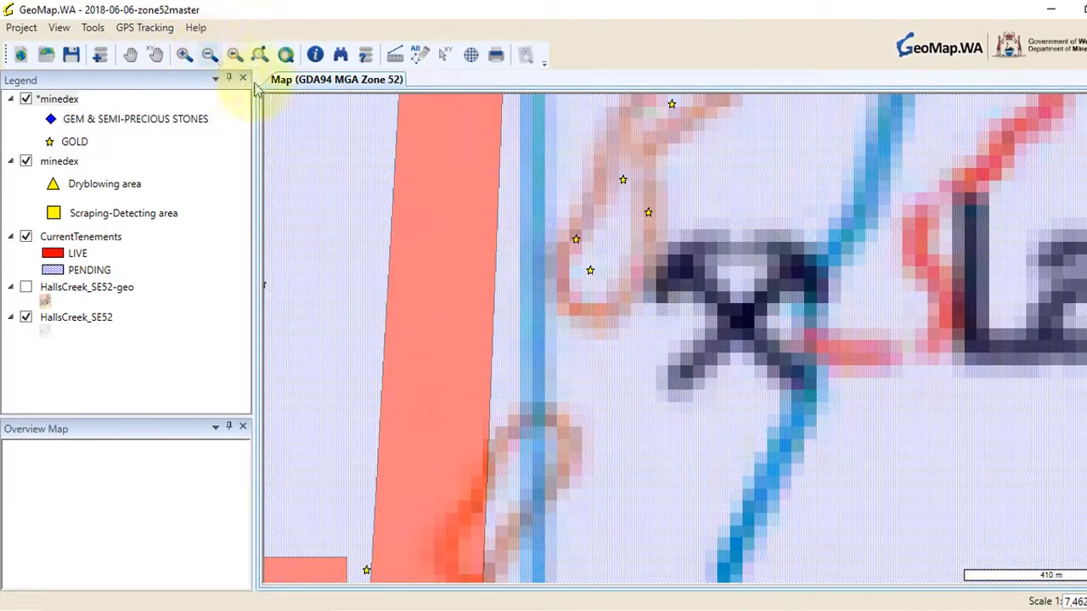
pyautogui.click(708, 290)
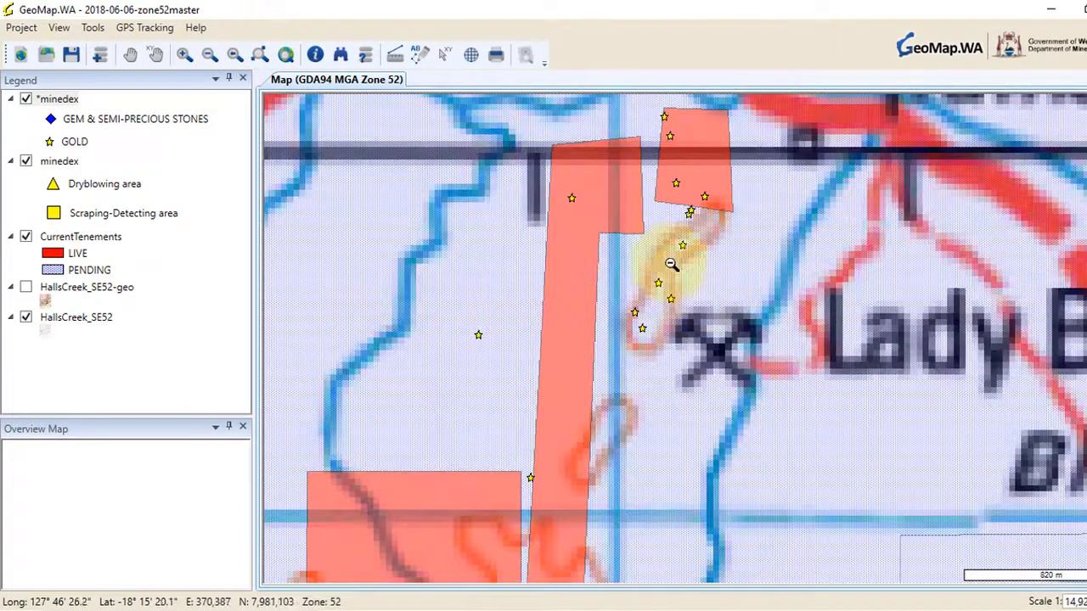
pyautogui.click(235, 56)
pyautogui.click(235, 56)
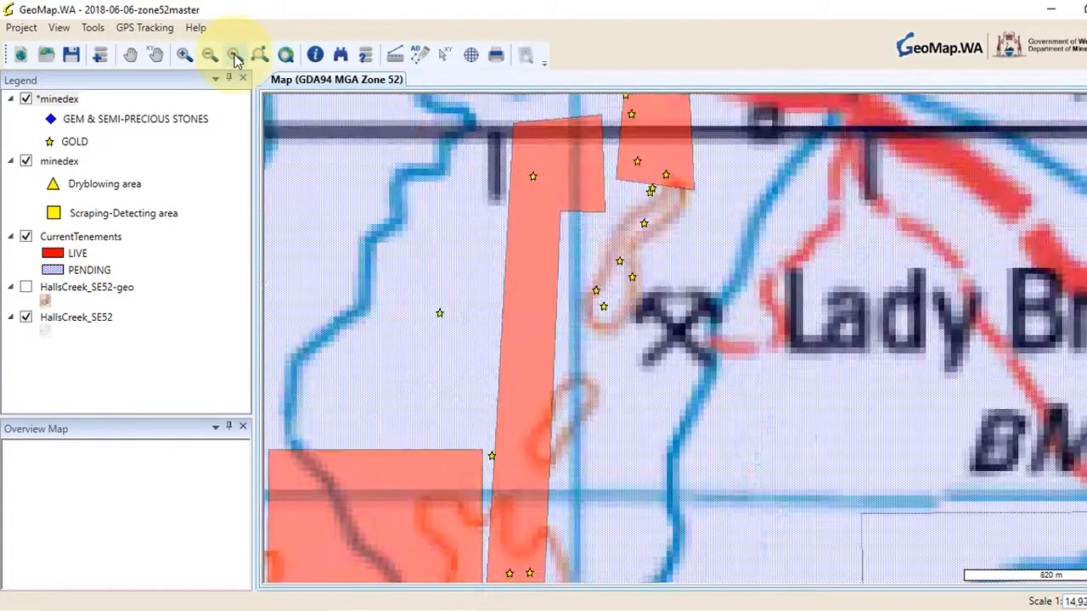
pyautogui.click(235, 56)
pyautogui.click(235, 56)
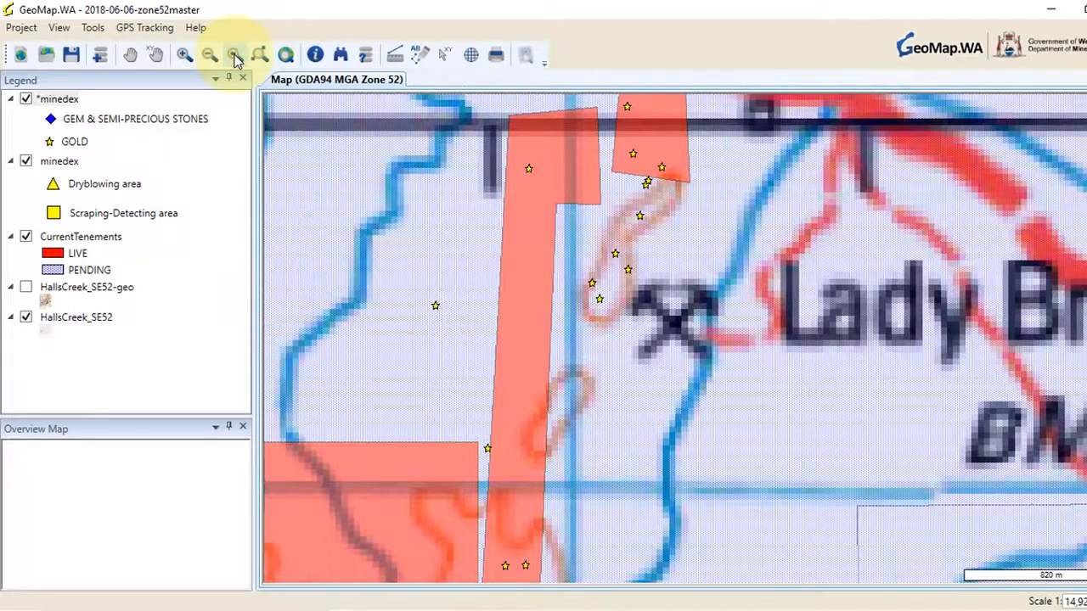
pyautogui.click(235, 56)
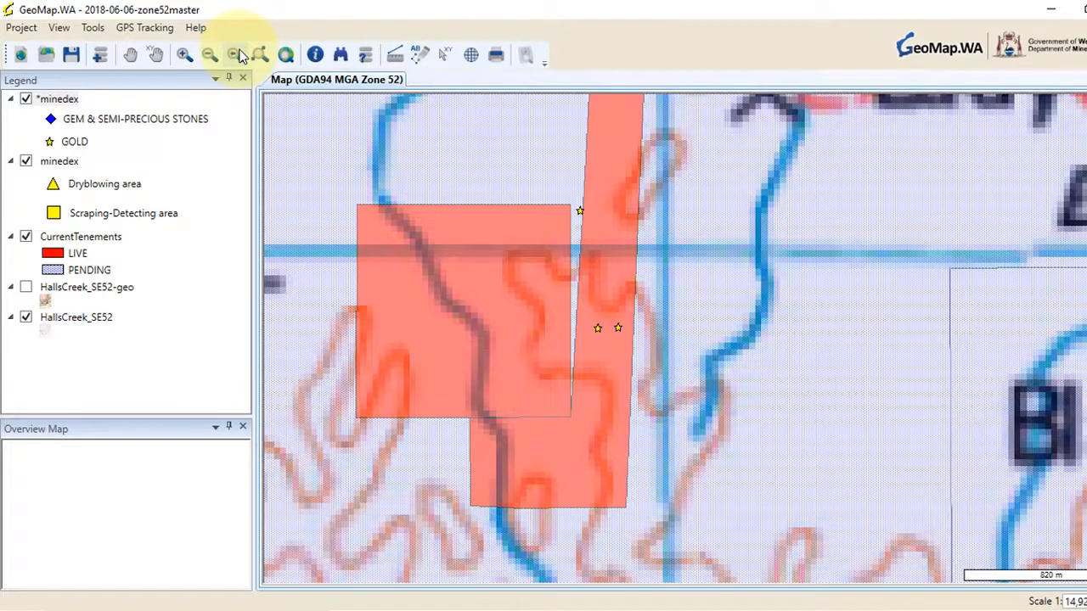
pyautogui.click(260, 56)
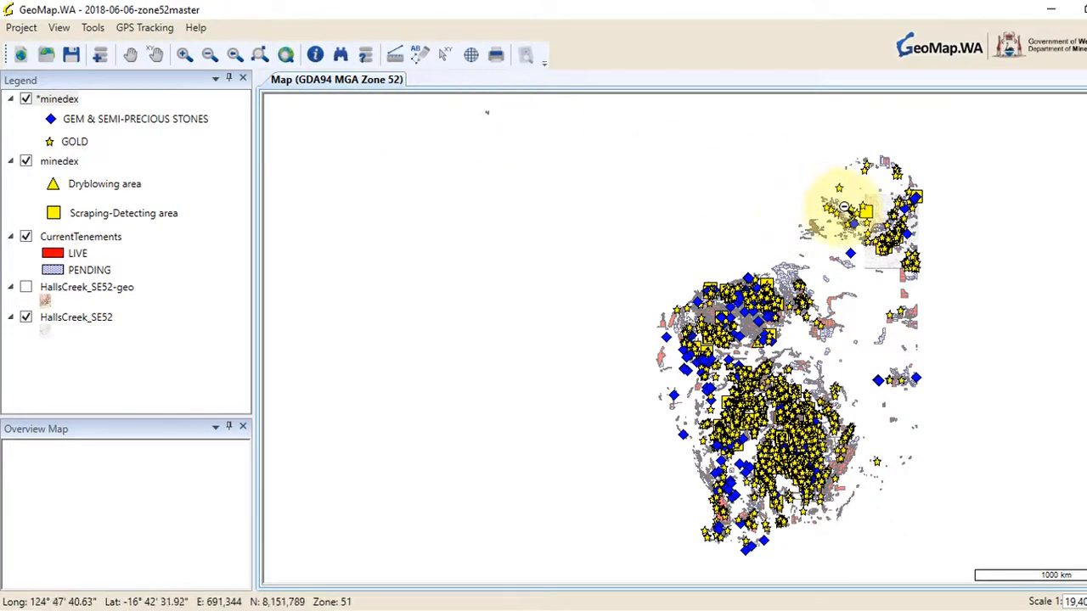
pyautogui.click(233, 56)
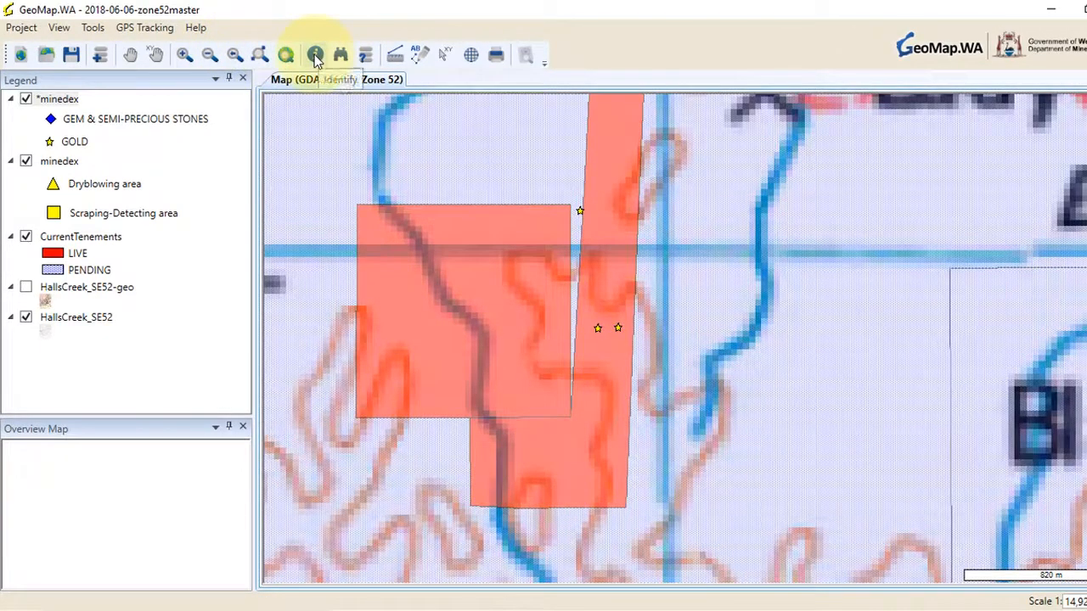
# Step: Make CurrentTenements the active layer and identify the square live tenement to review its licence attributes
pyautogui.click(26, 238)
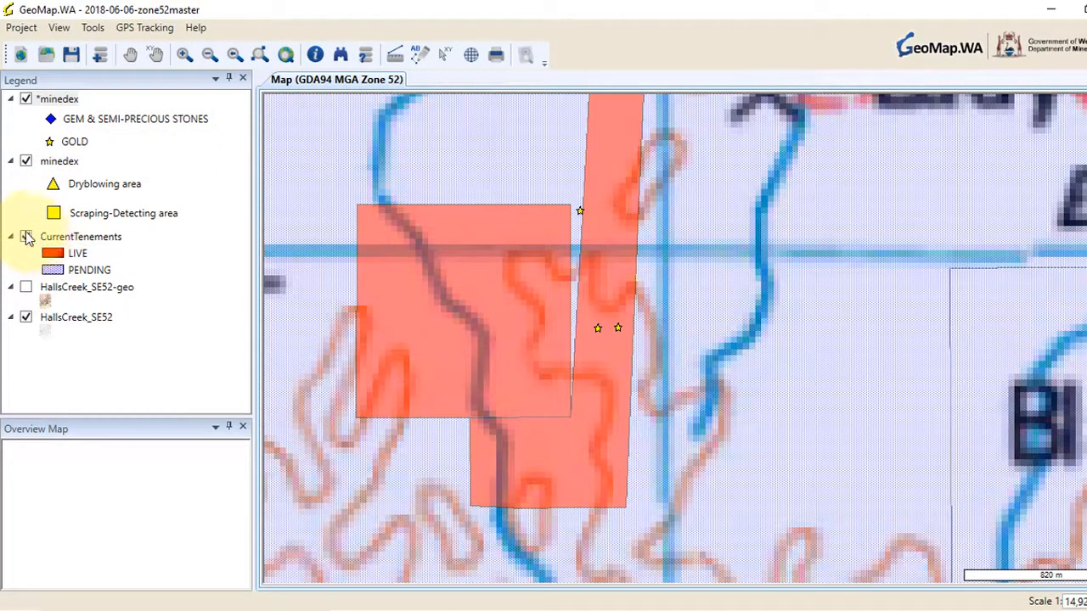
pyautogui.click(26, 238)
pyautogui.click(51, 237)
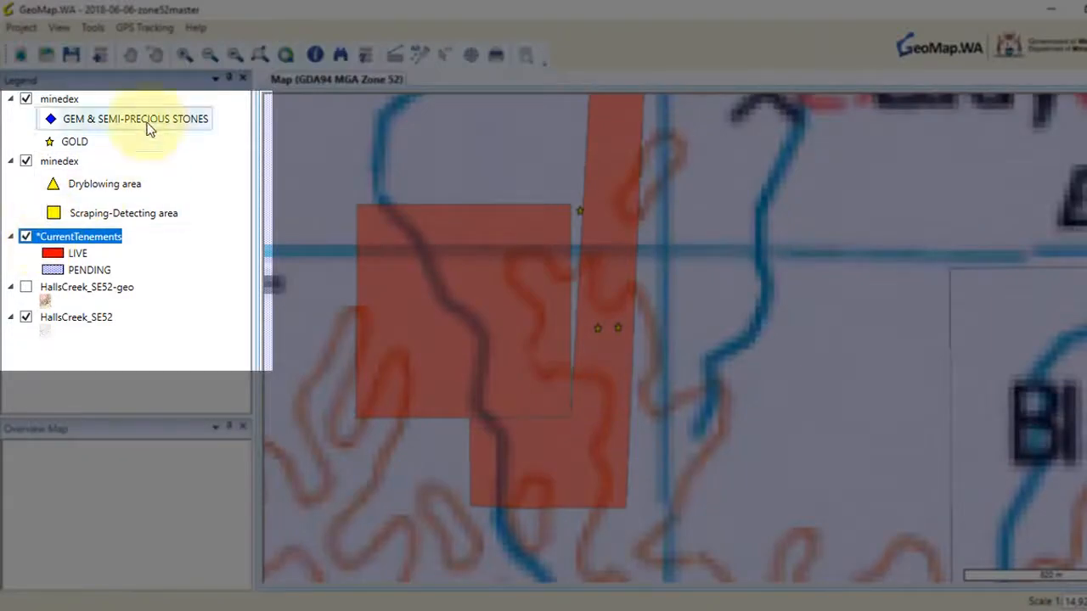
pyautogui.click(315, 55)
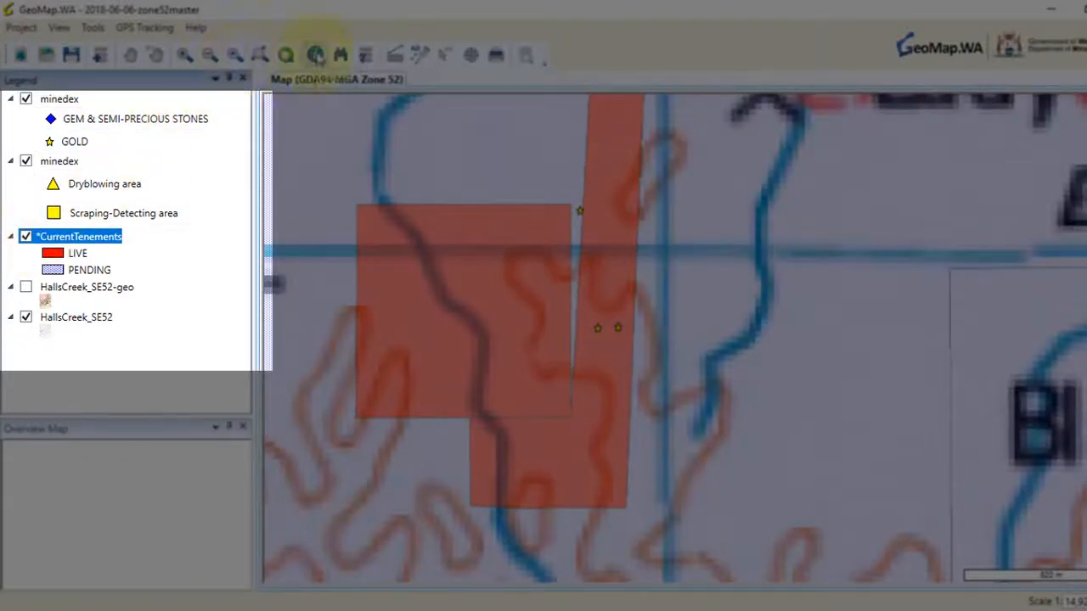
pyautogui.click(442, 254)
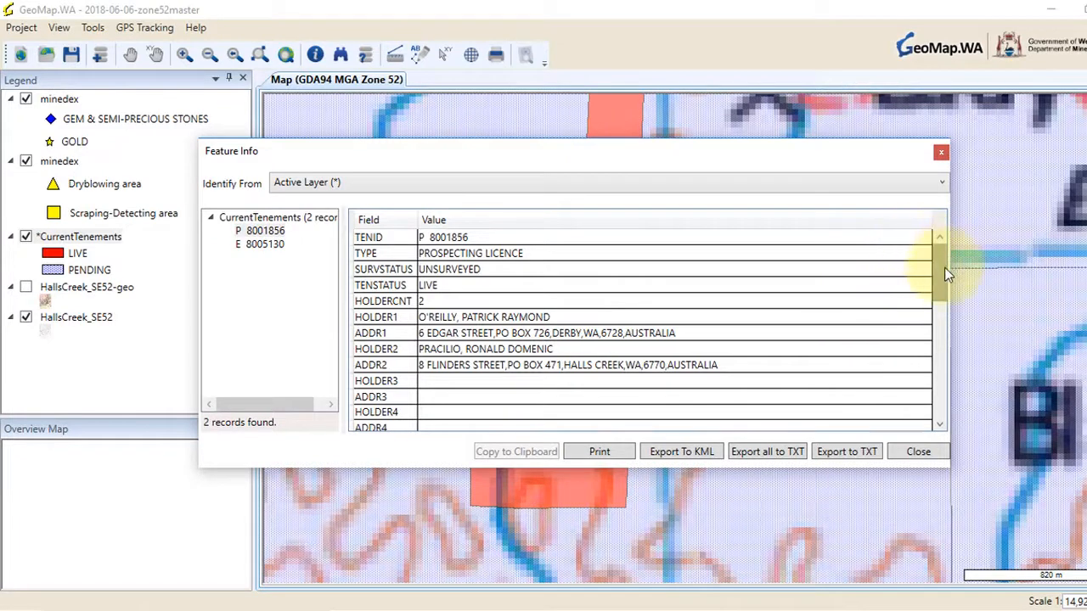
pyautogui.moveTo(948, 274); pyautogui.dragTo(953, 373)
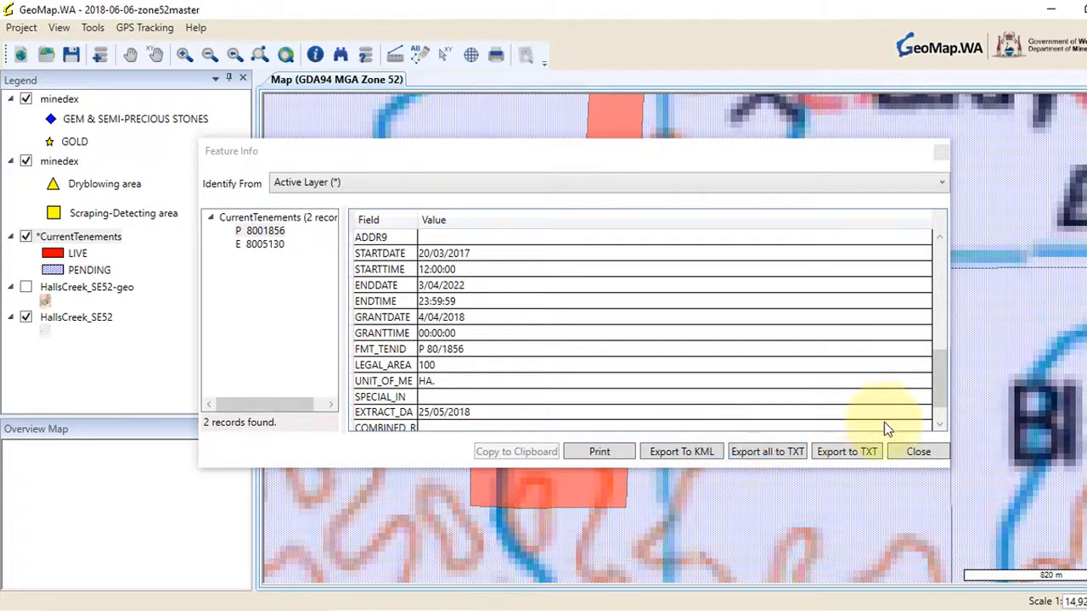
pyautogui.click(934, 453)
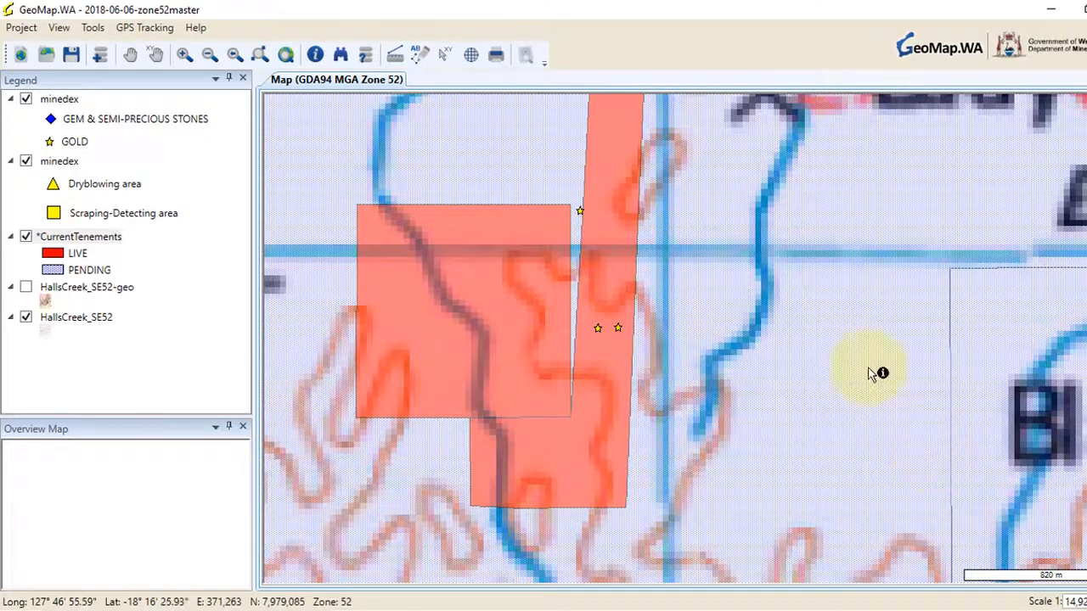
# Step: Check the feature search options for the active CurrentTenements layer
pyautogui.click(340, 56)
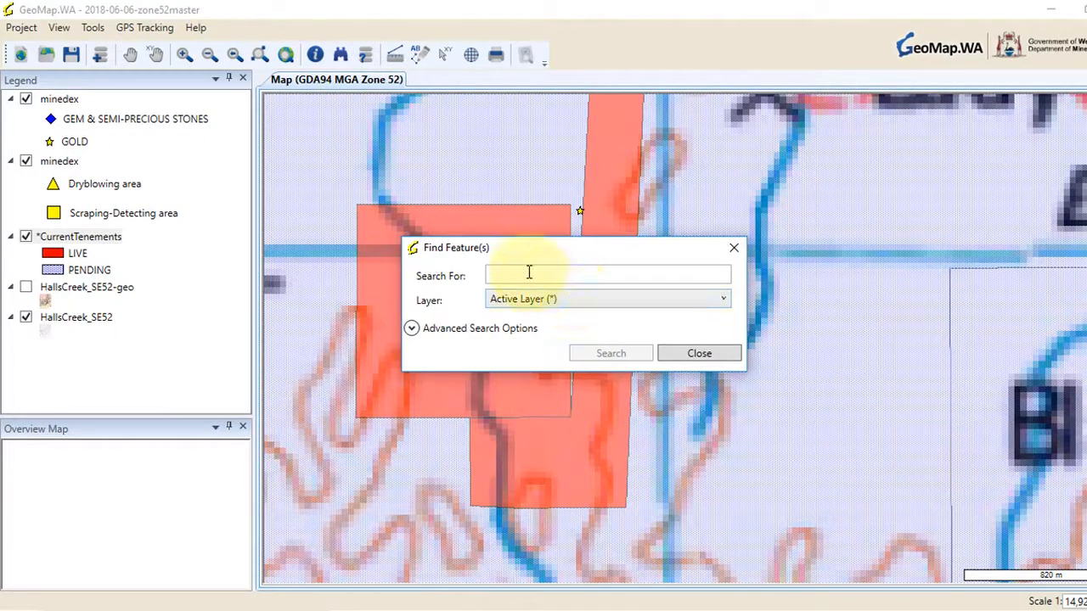
pyautogui.click(528, 272)
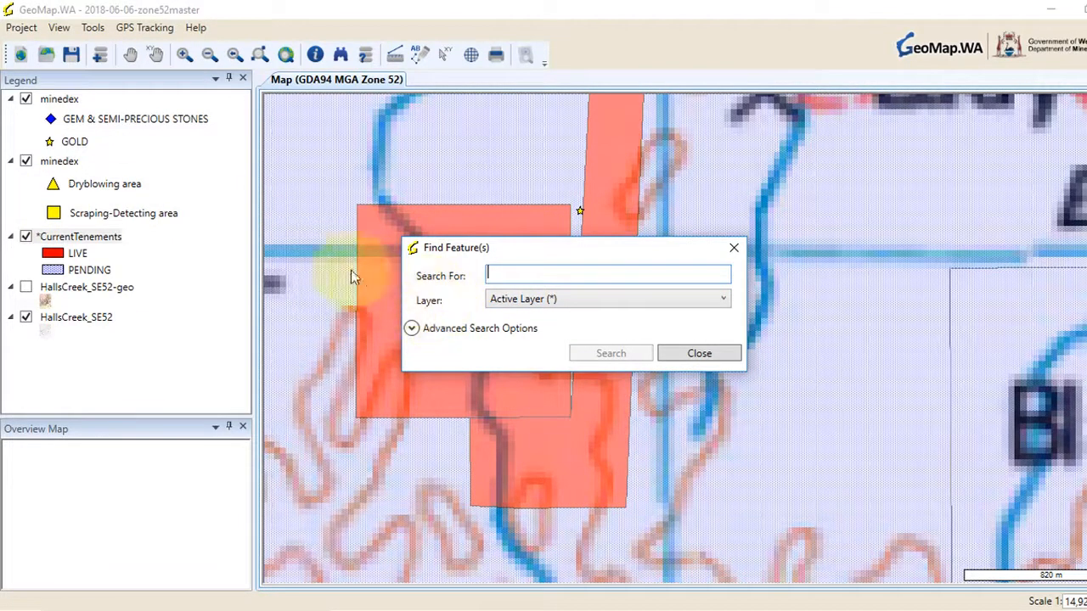
pyautogui.click(38, 236)
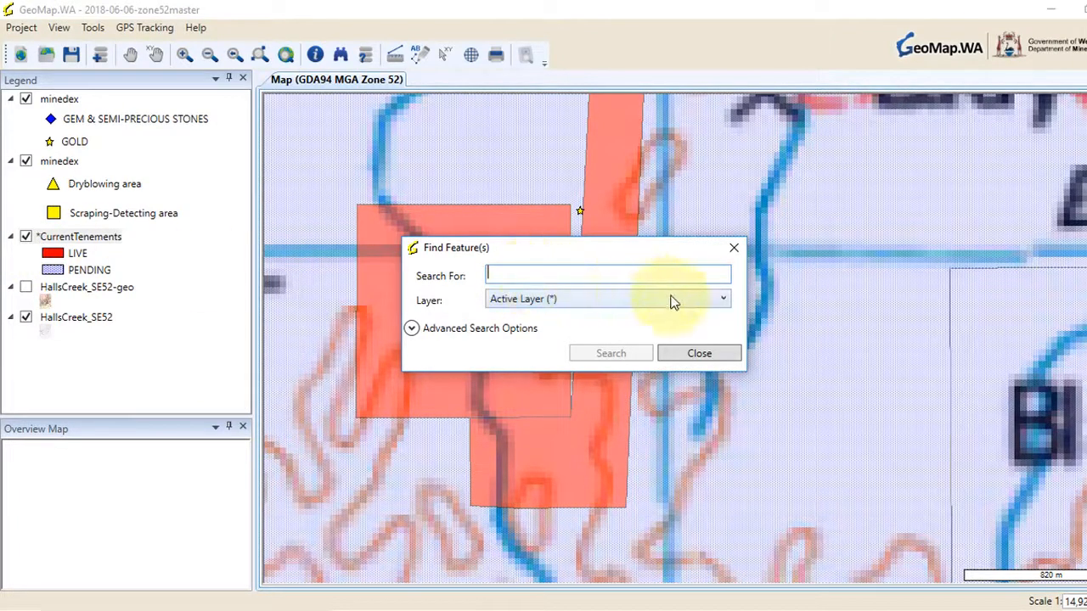
pyautogui.click(736, 249)
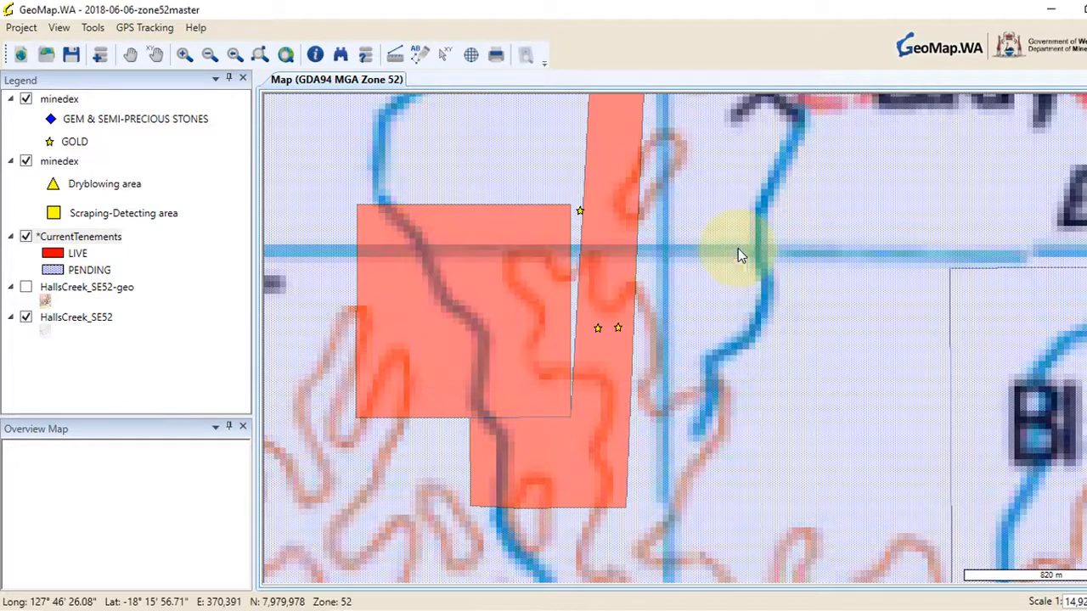
# Step: Measure the distance in metres along the northern edge of the square live tenement
pyautogui.click(394, 57)
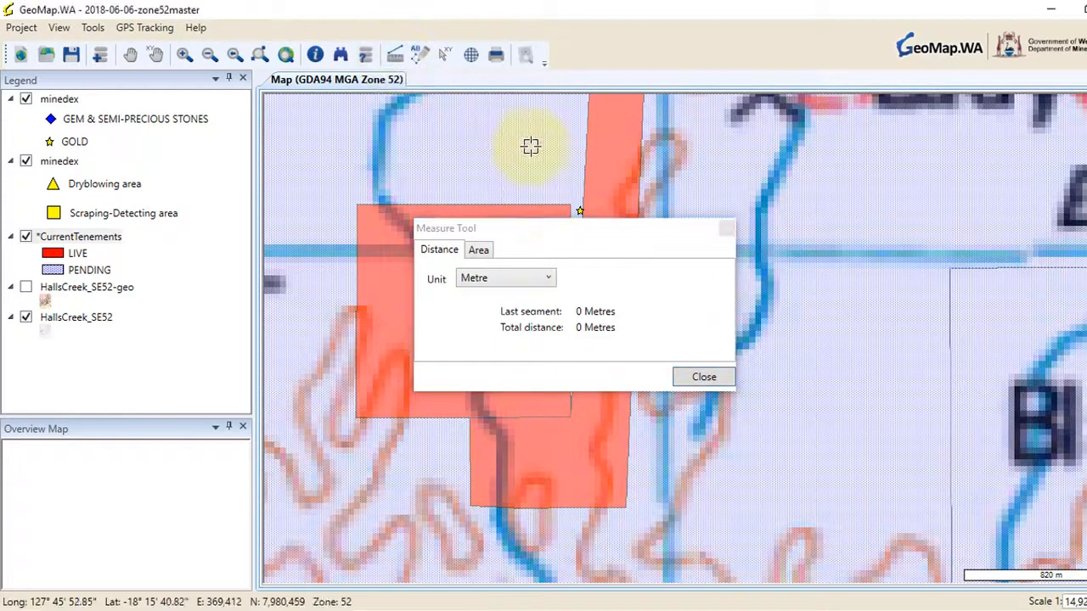
pyautogui.click(360, 206)
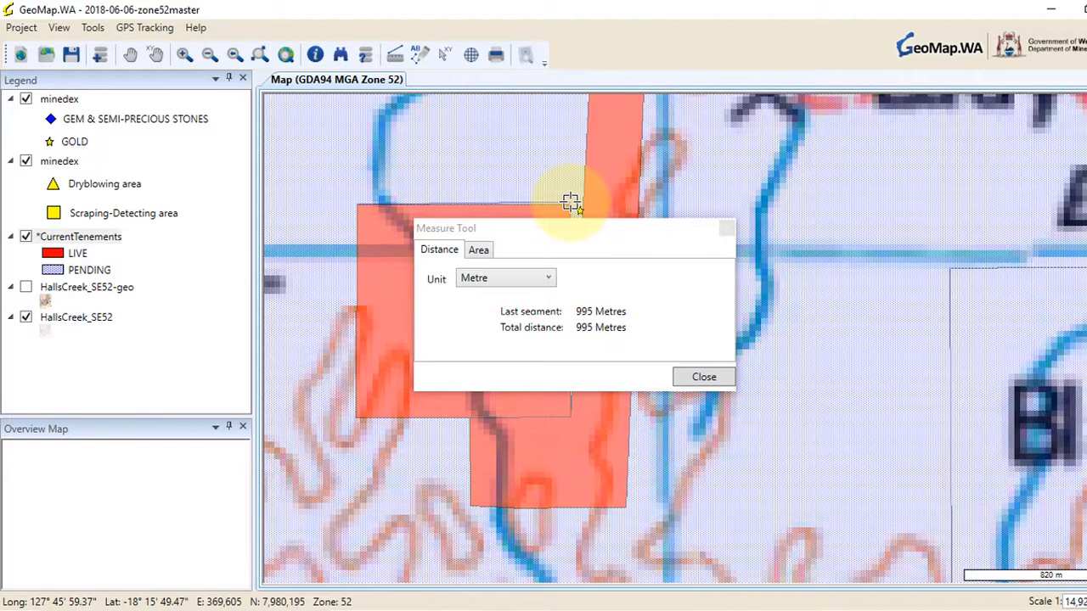
pyautogui.click(570, 203)
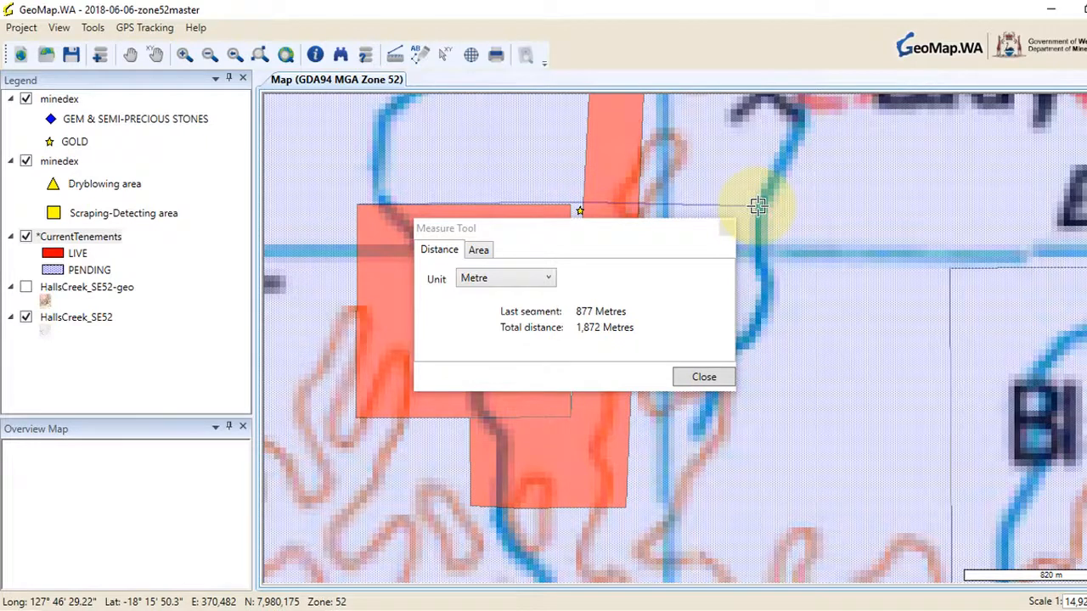
pyautogui.click(708, 381)
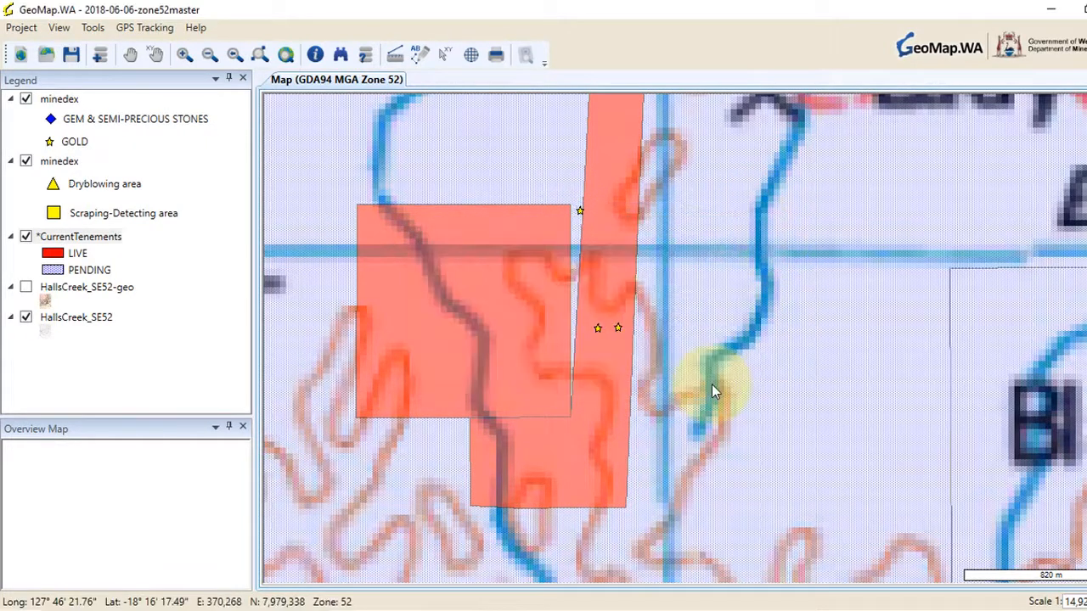
# Step: Look over the drawing and labelling tools in the Graphics Tool and close it
pyautogui.click(418, 63)
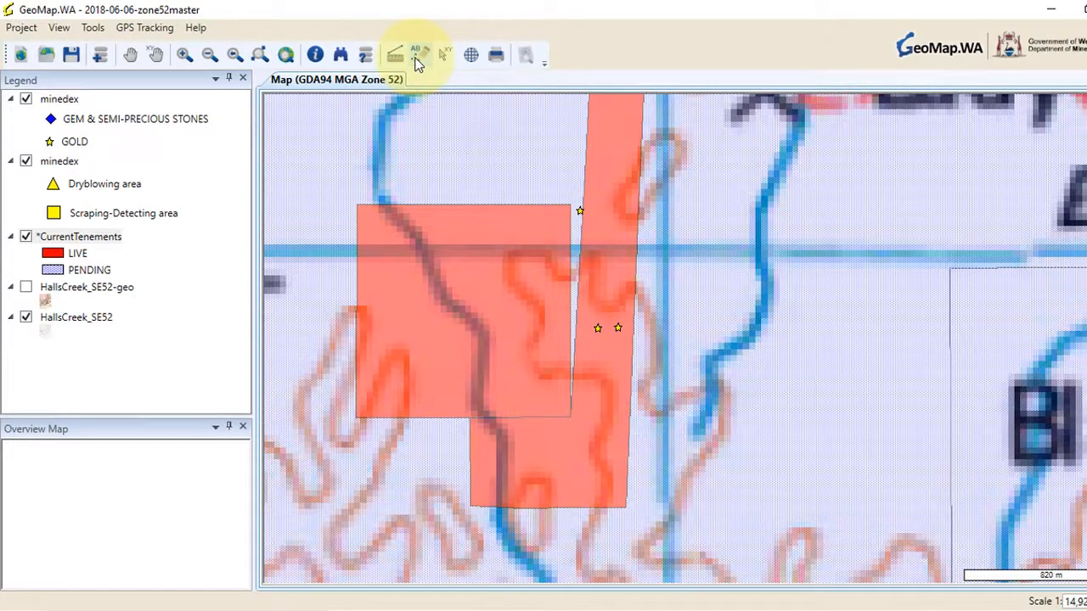
pyautogui.click(419, 56)
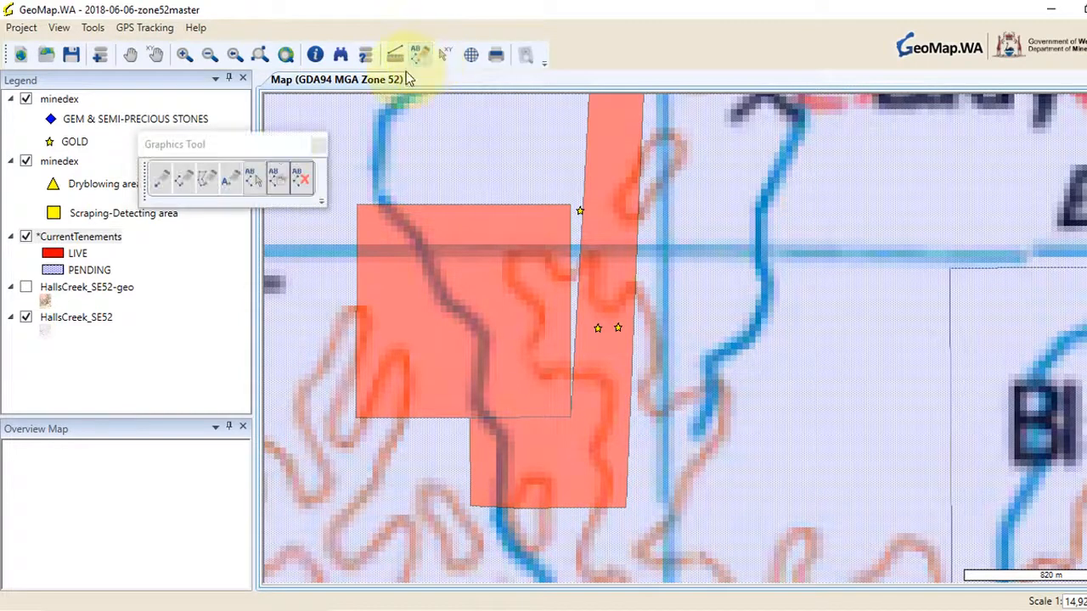
pyautogui.click(271, 181)
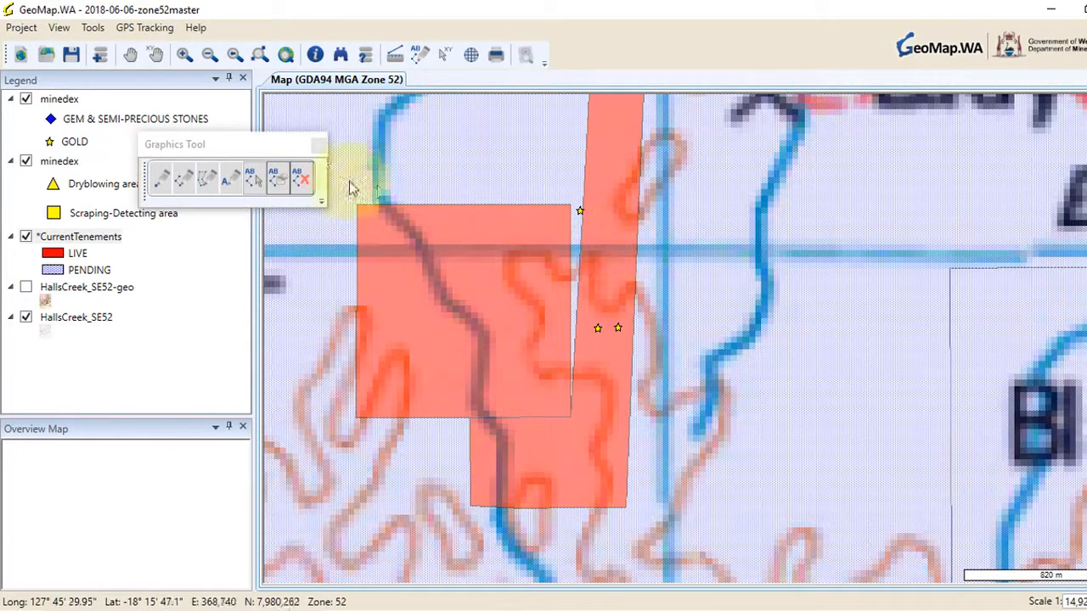
pyautogui.click(319, 148)
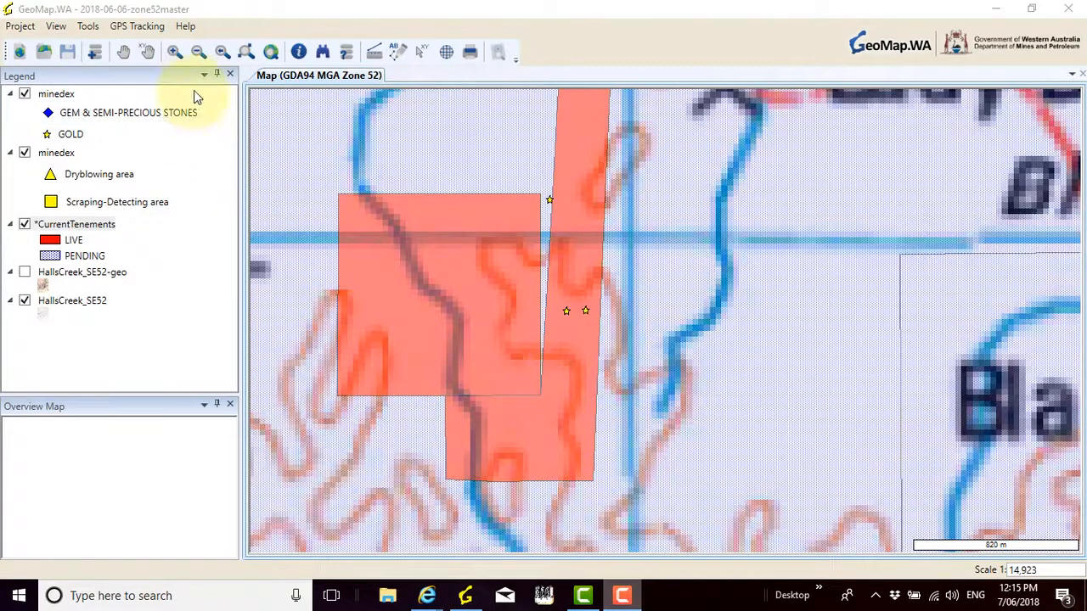
# Step: Detect the GPS receiver's communication port in the GPS connection settings and accept the setup with the WGS 1984 datum
pyautogui.click(138, 26)
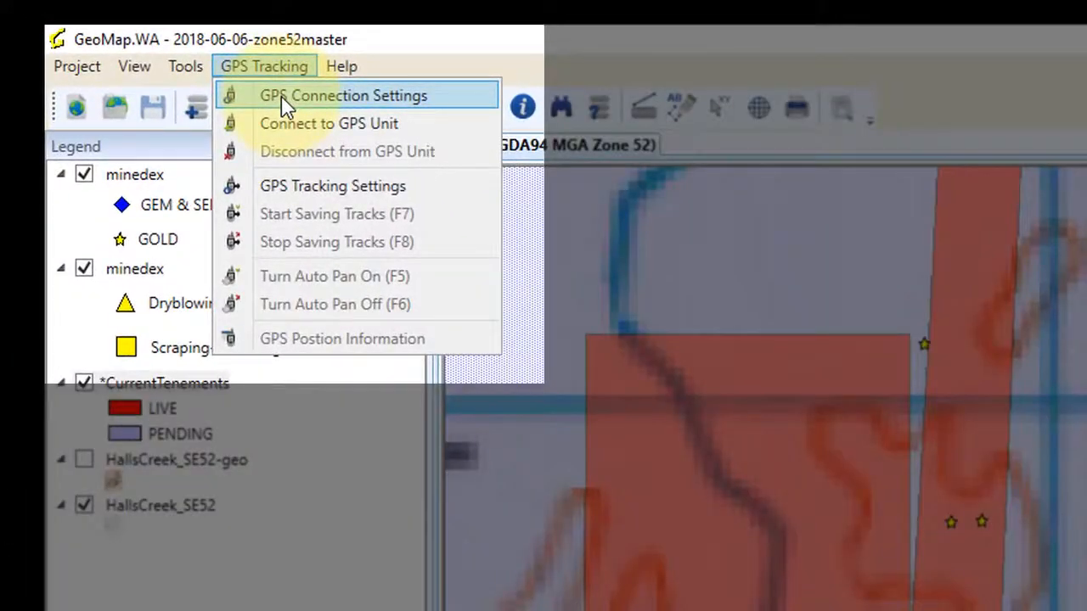
pyautogui.click(158, 49)
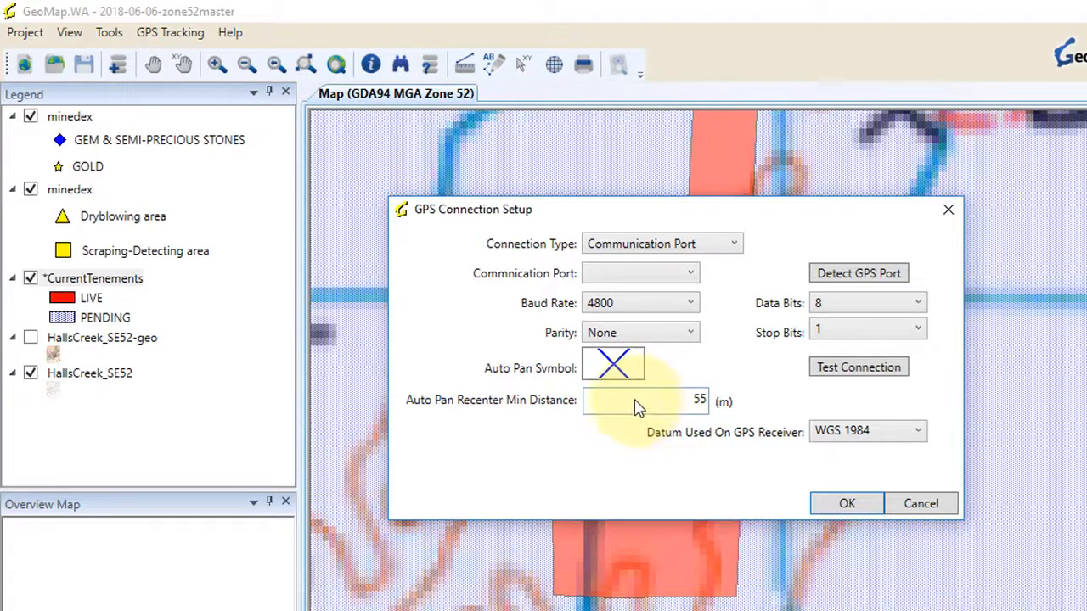
pyautogui.click(883, 287)
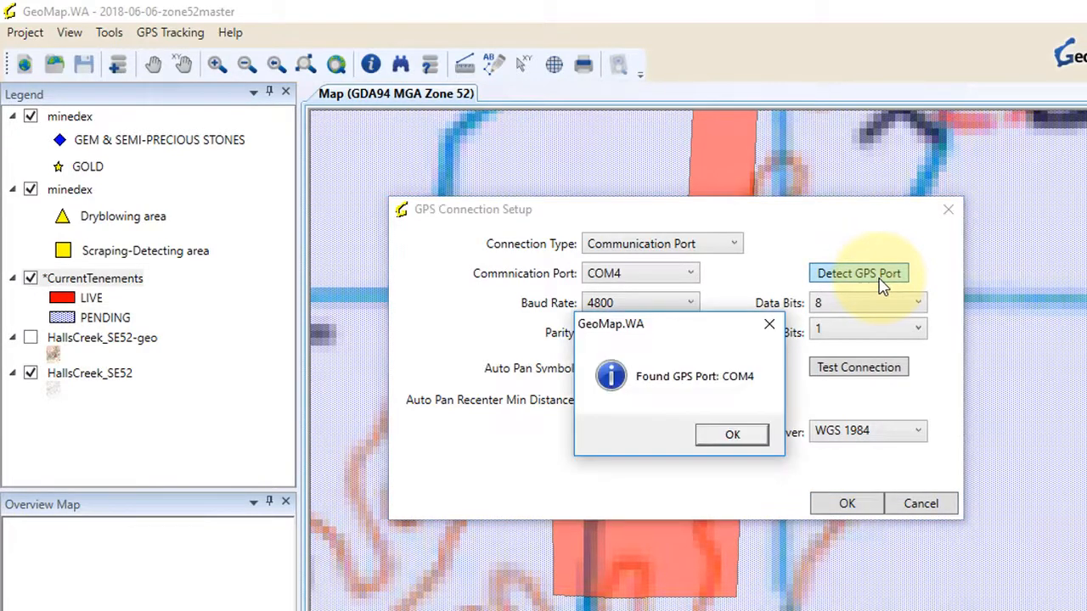
pyautogui.click(725, 436)
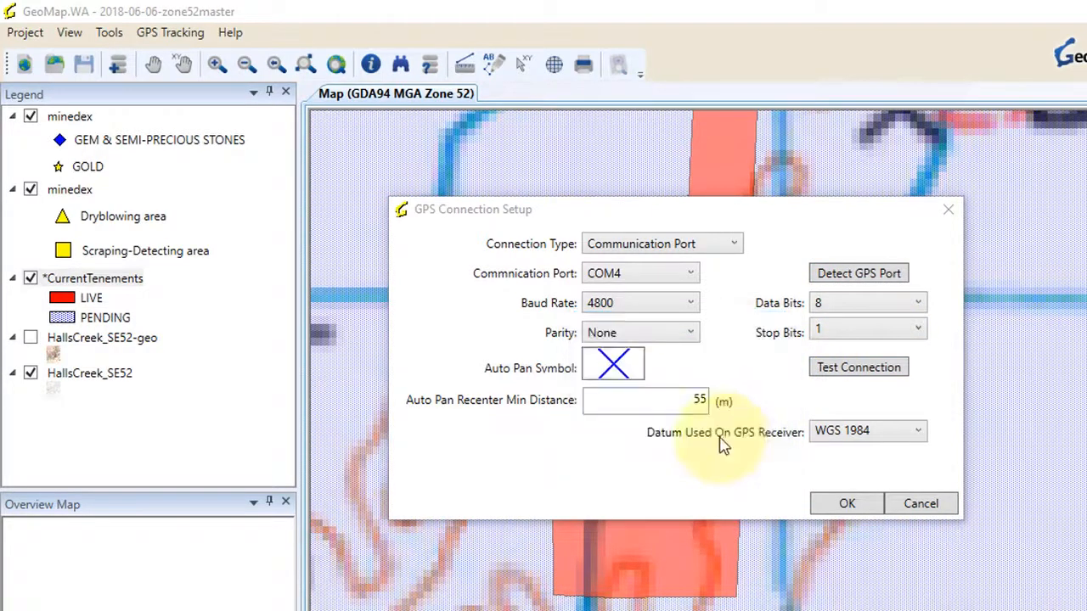
pyautogui.click(836, 506)
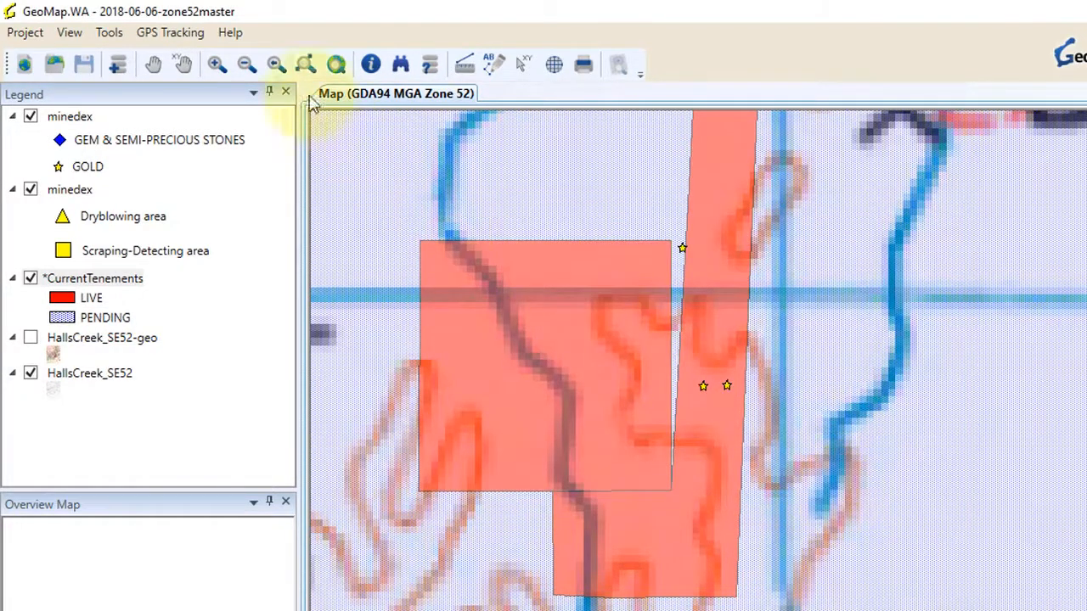
# Step: Connect to the GPS unit
pyautogui.click(174, 34)
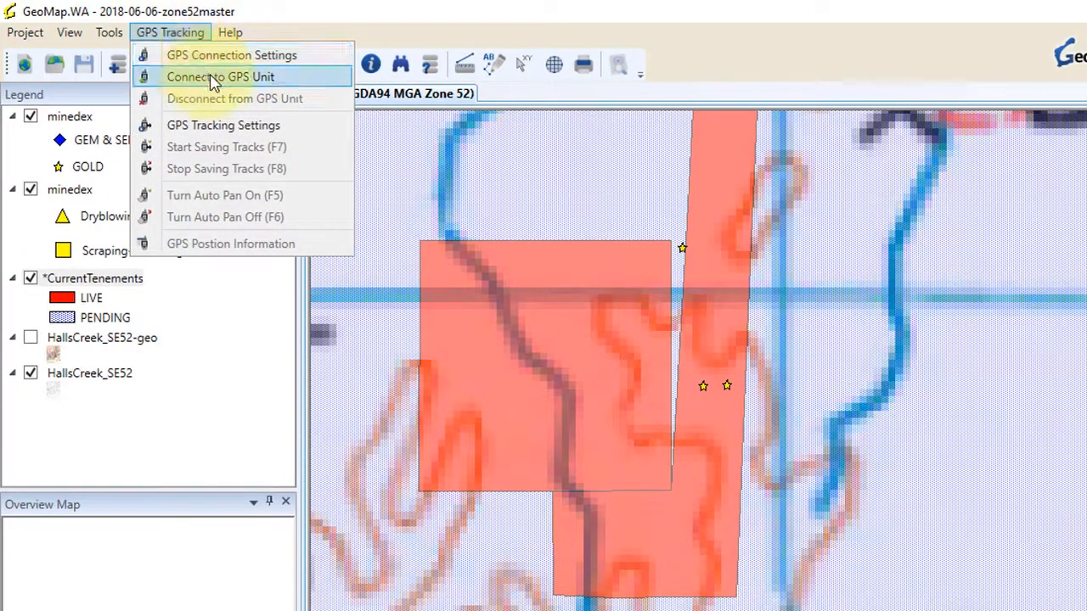
pyautogui.click(213, 78)
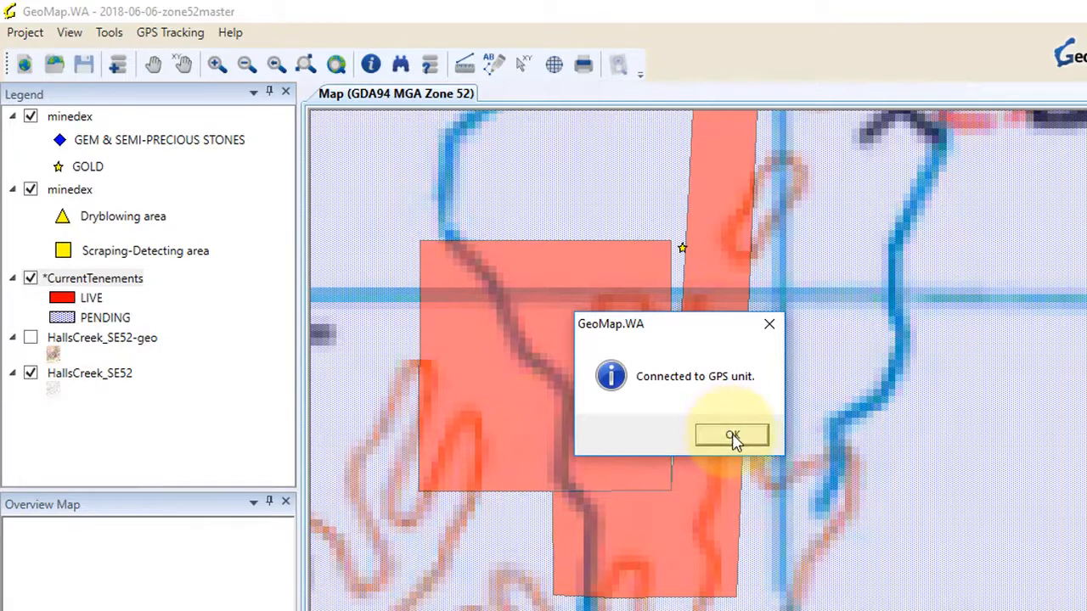
pyautogui.click(732, 437)
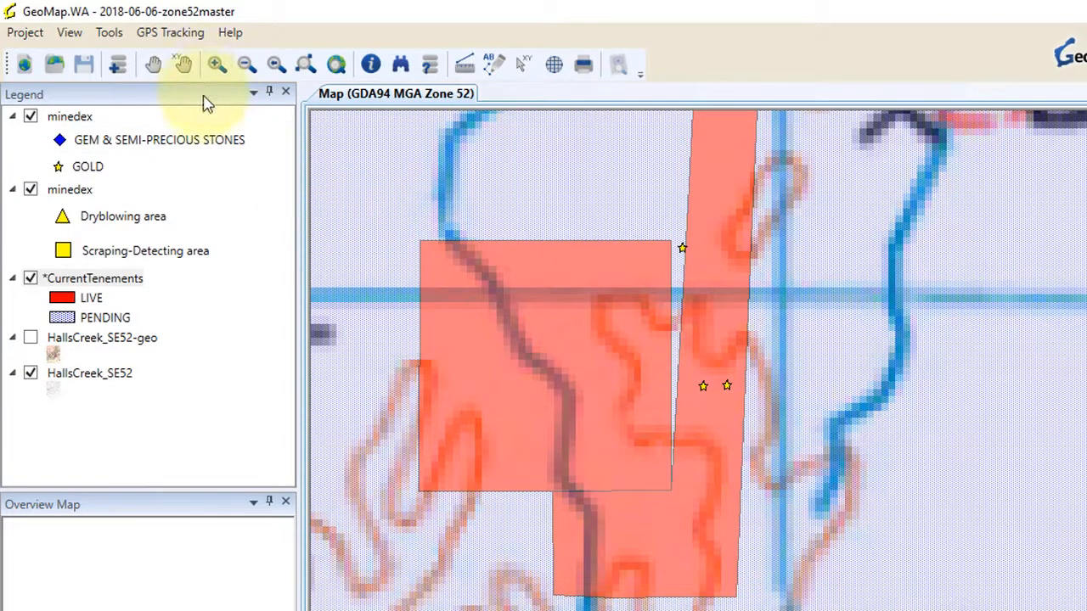
# Step: Change the name of the GPS tracking shapefile to 2018-06-07-hallscreek.shp in the GPS tracking settings
pyautogui.click(181, 37)
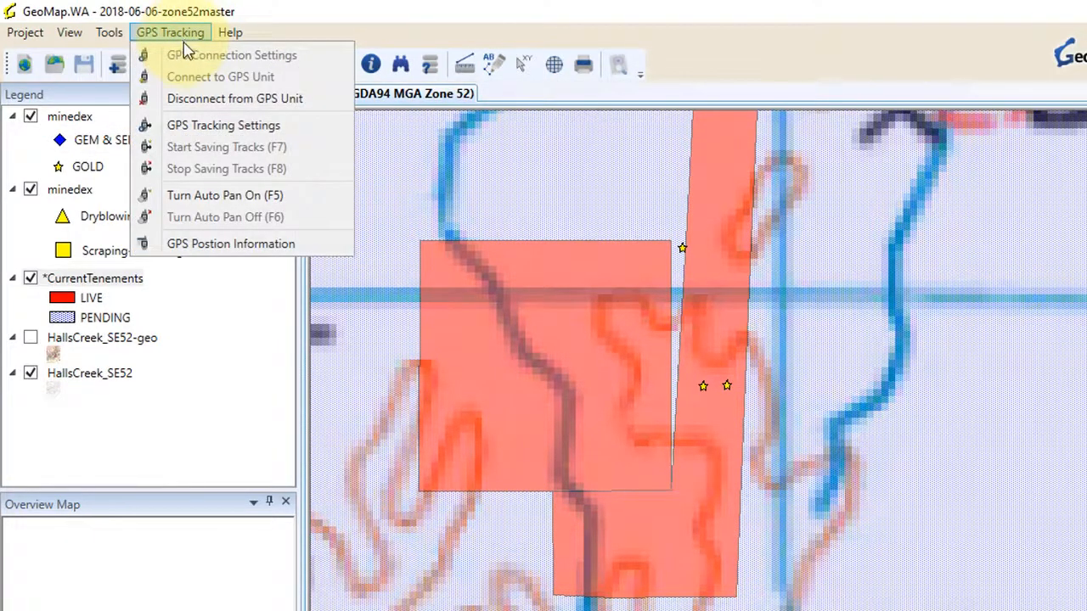
pyautogui.click(208, 134)
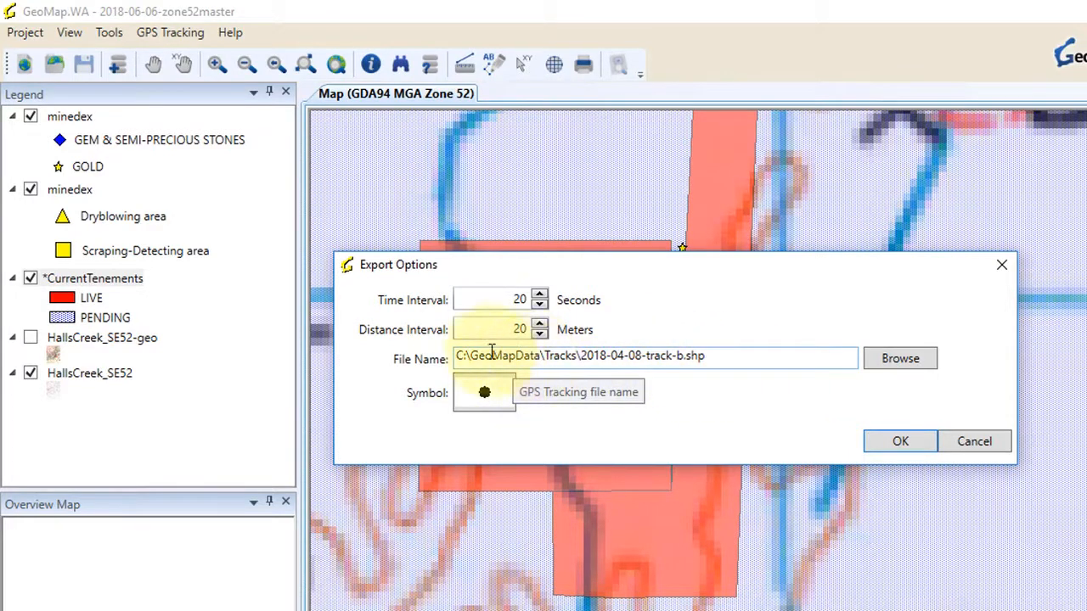
pyautogui.click(624, 357)
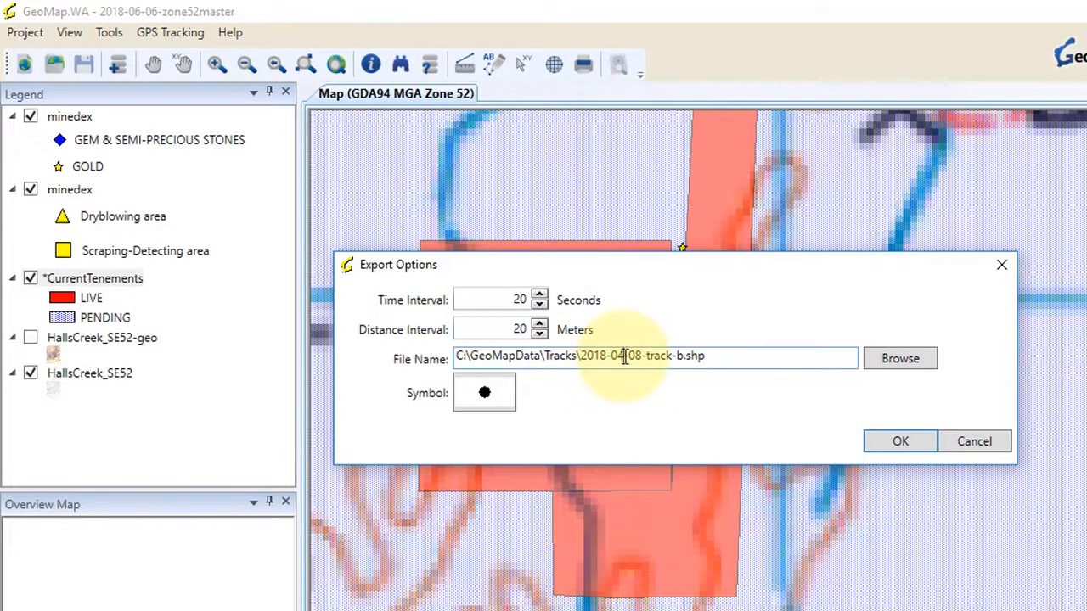
pyautogui.press('BackSpace')
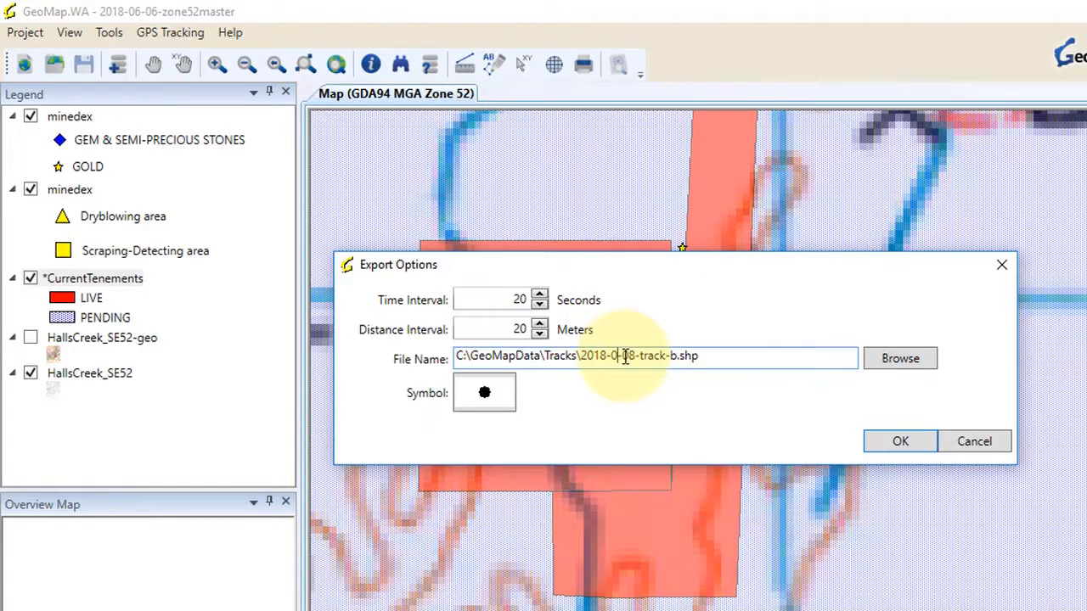
pyautogui.write('6')
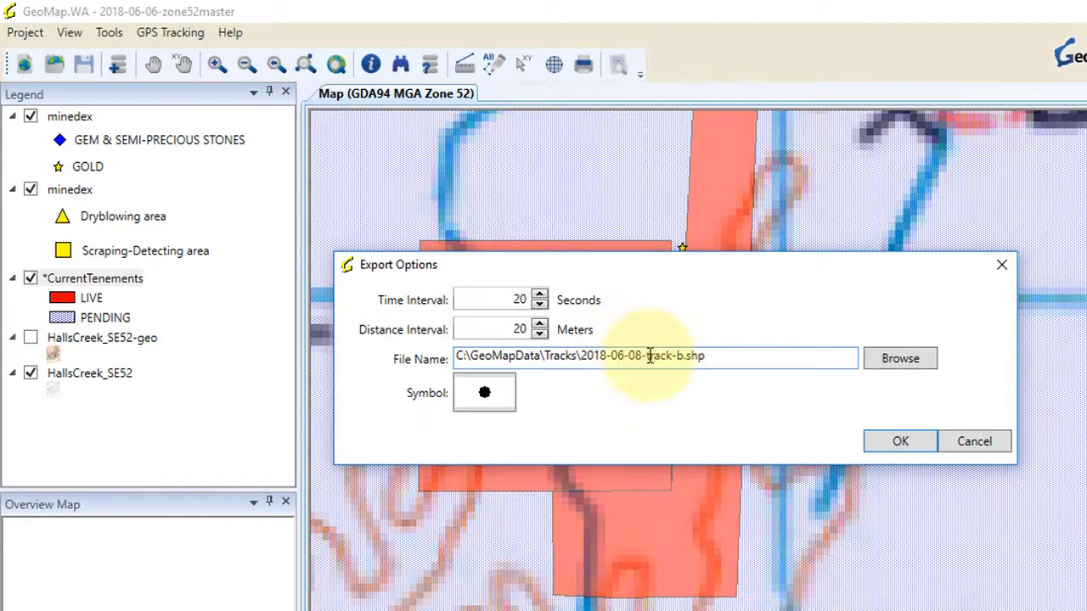
pyautogui.click(640, 357)
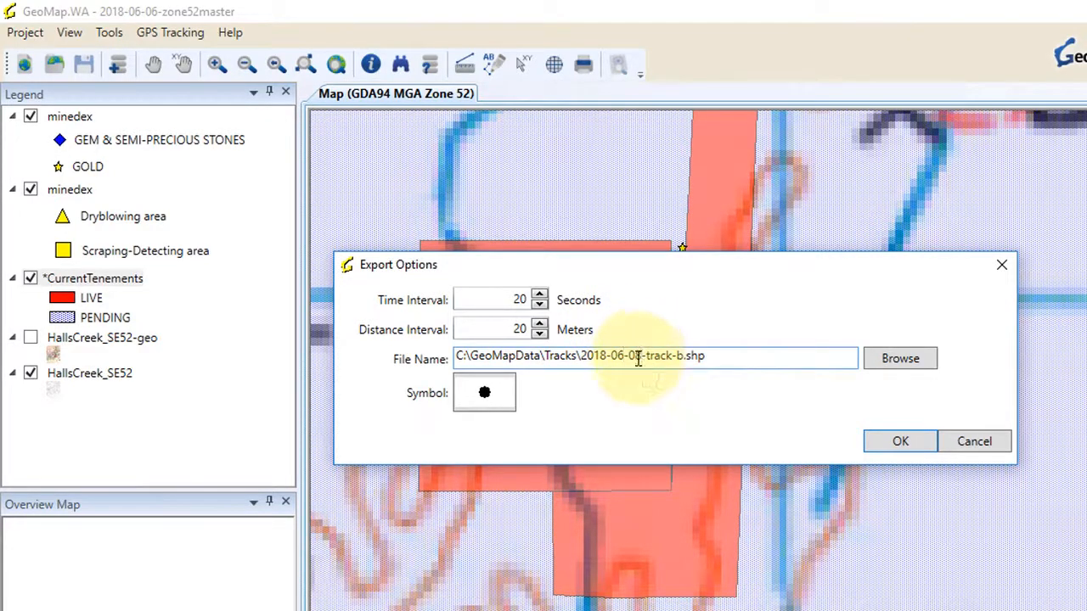
pyautogui.press('BackSpace')
pyautogui.write('7')
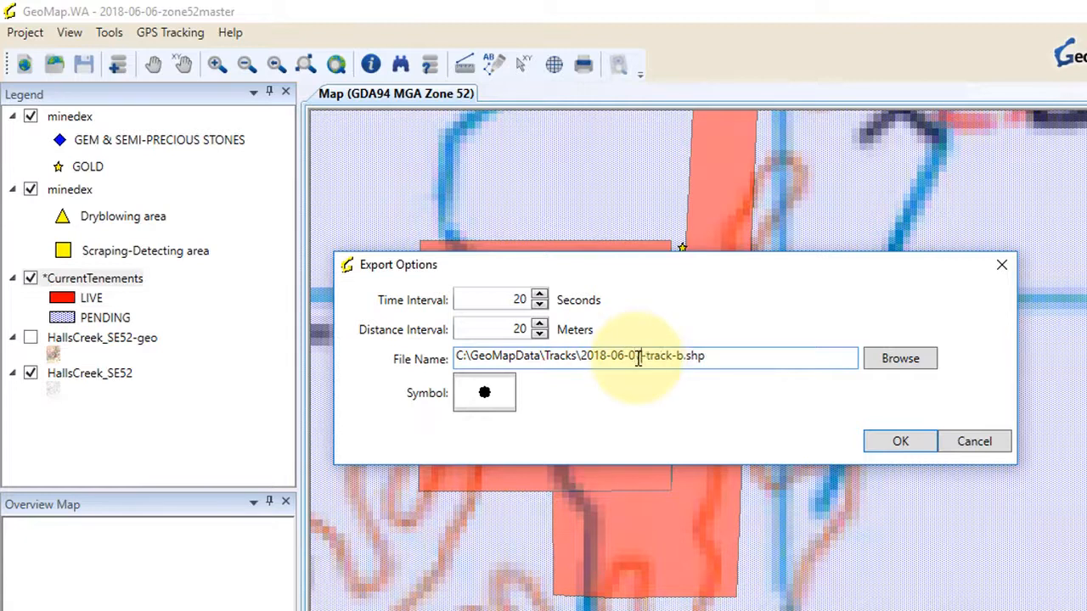
pyautogui.click(684, 357)
pyautogui.press('BackSpace')
pyautogui.press('BackSpace')
pyautogui.press('BackSpace')
pyautogui.press('BackSpace')
pyautogui.press('BackSpace')
pyautogui.press('BackSpace')
pyautogui.press('BackSpace')
pyautogui.write('hallscreek')
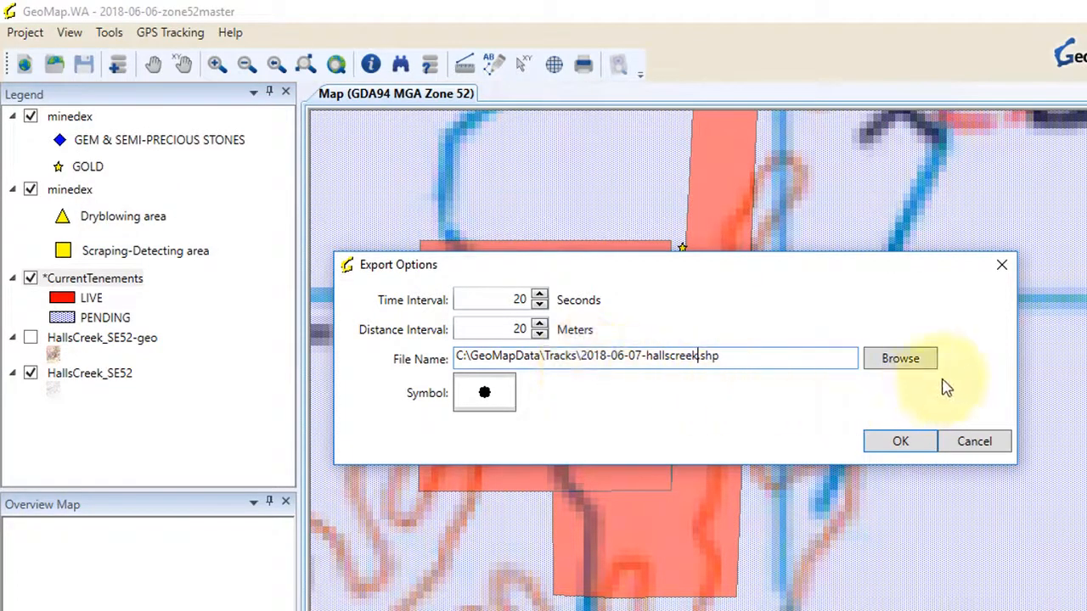
# Step: Choose the GeoMapData\Tracks folder for the 2018-06-07-hallscreek track file and accept the export options
pyautogui.click(900, 359)
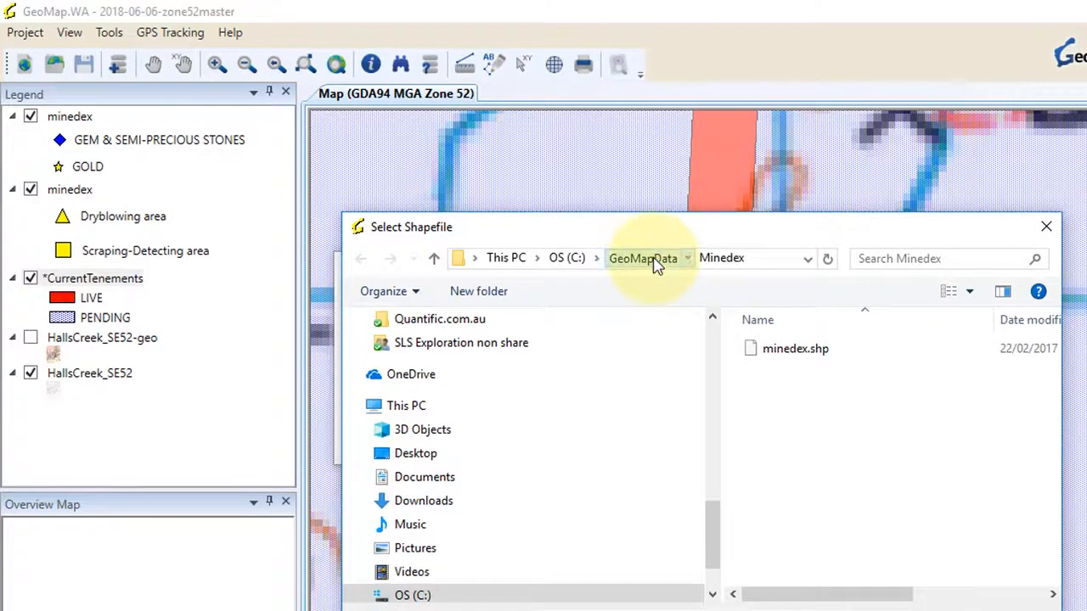
pyautogui.click(653, 259)
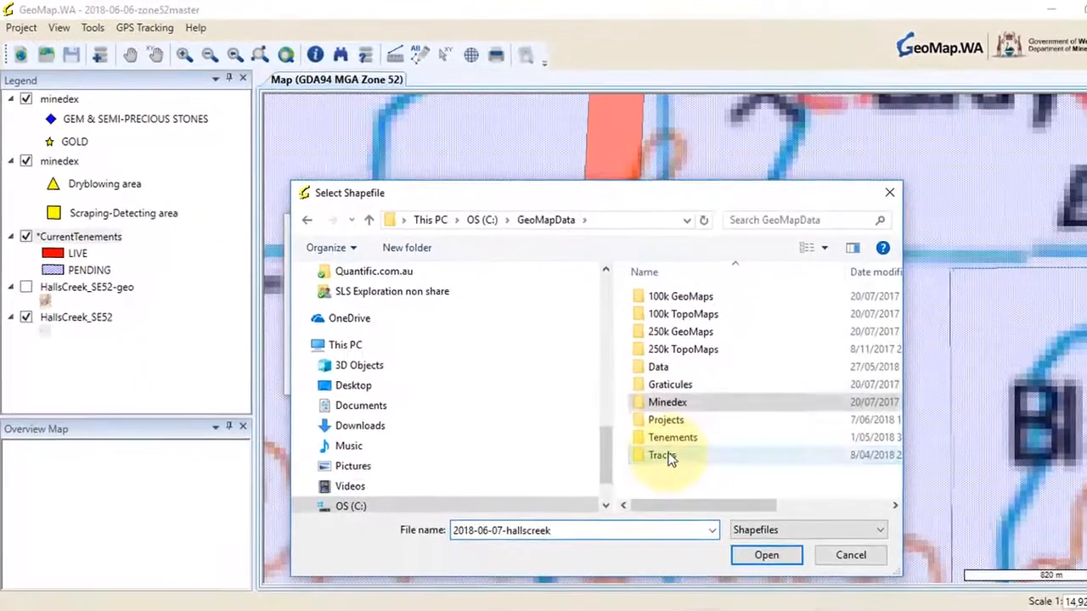
pyautogui.doubleClick(747, 513)
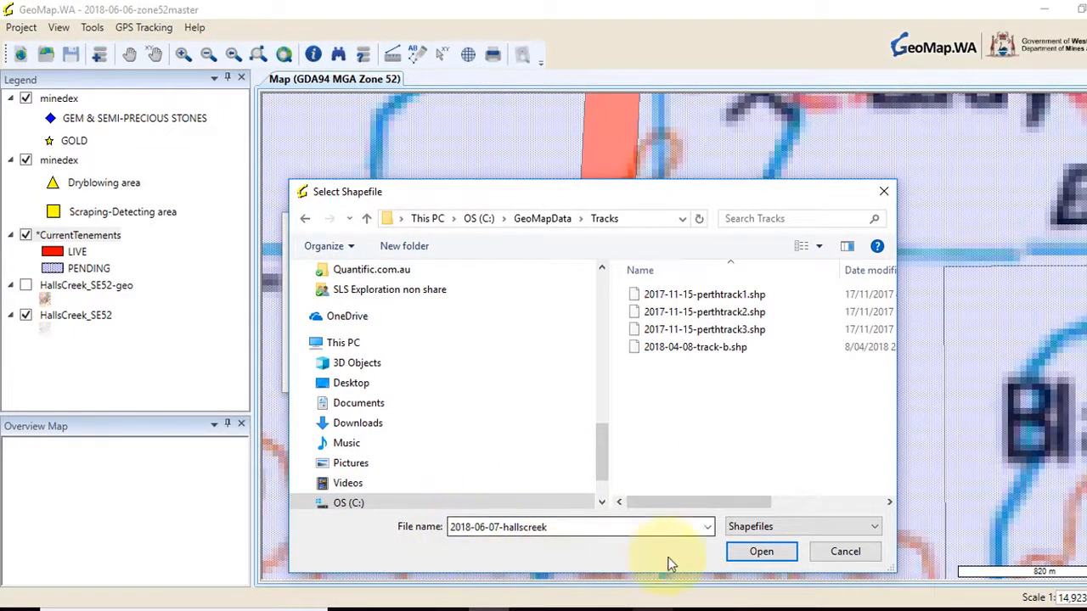
pyautogui.click(782, 556)
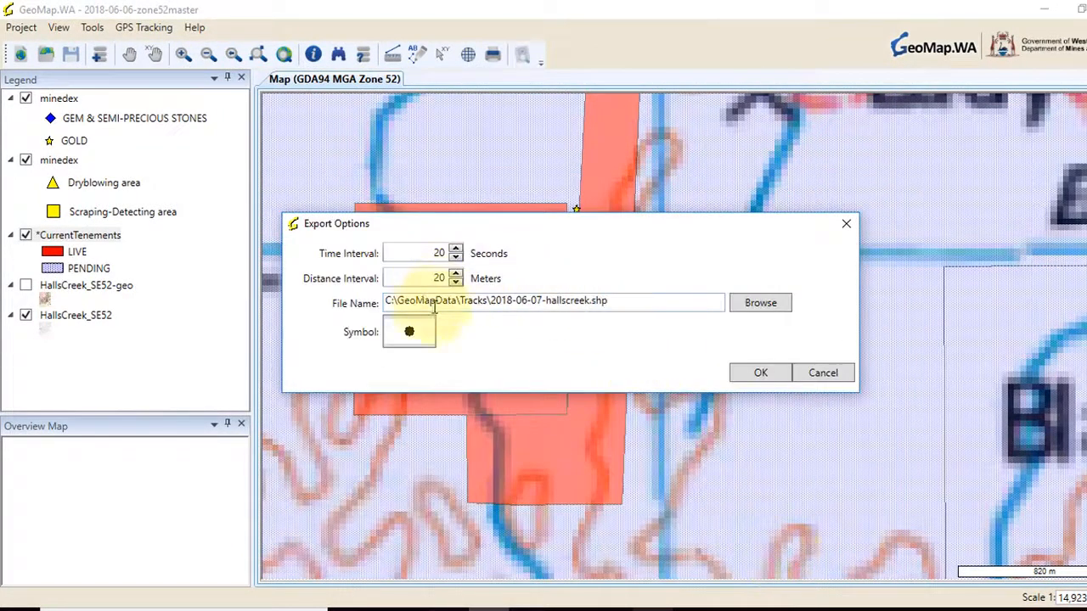
pyautogui.click(760, 374)
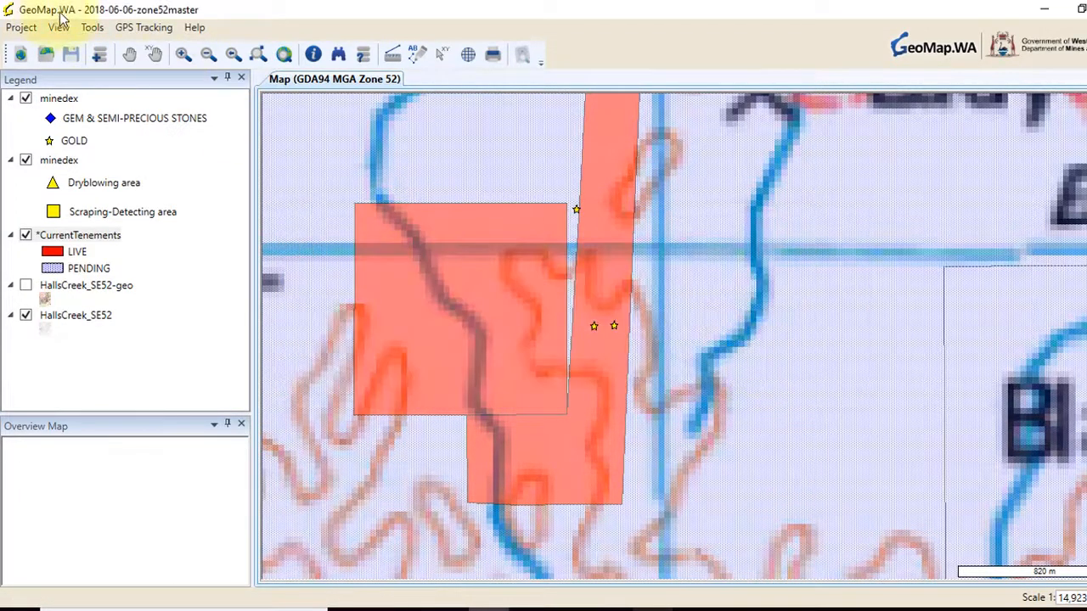
# Step: Turn GPS auto pan on and off again, and return the map to its previous extent
pyautogui.click(124, 29)
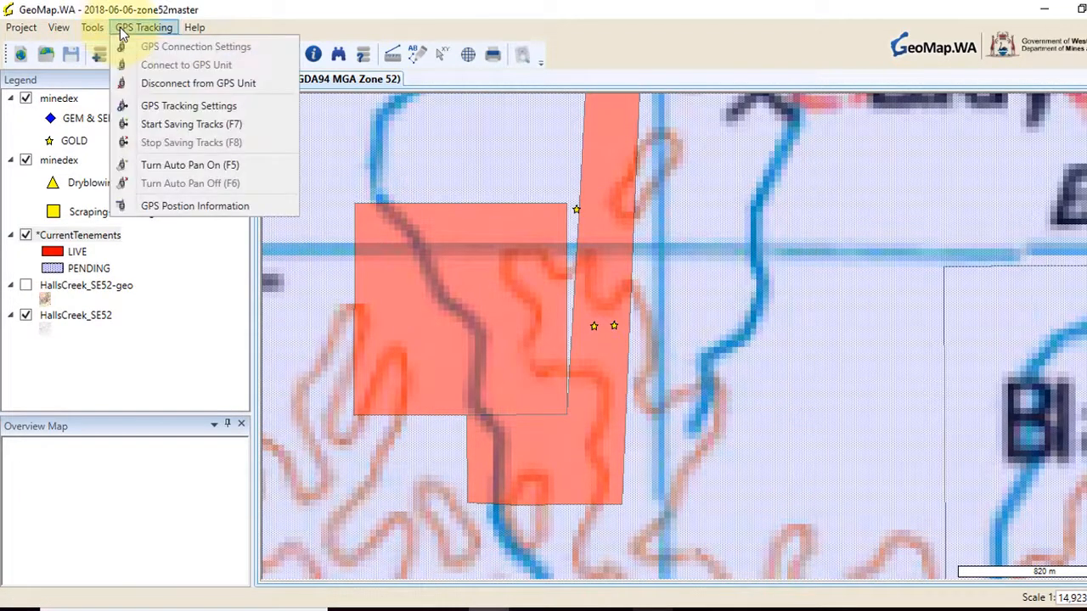
pyautogui.click(192, 165)
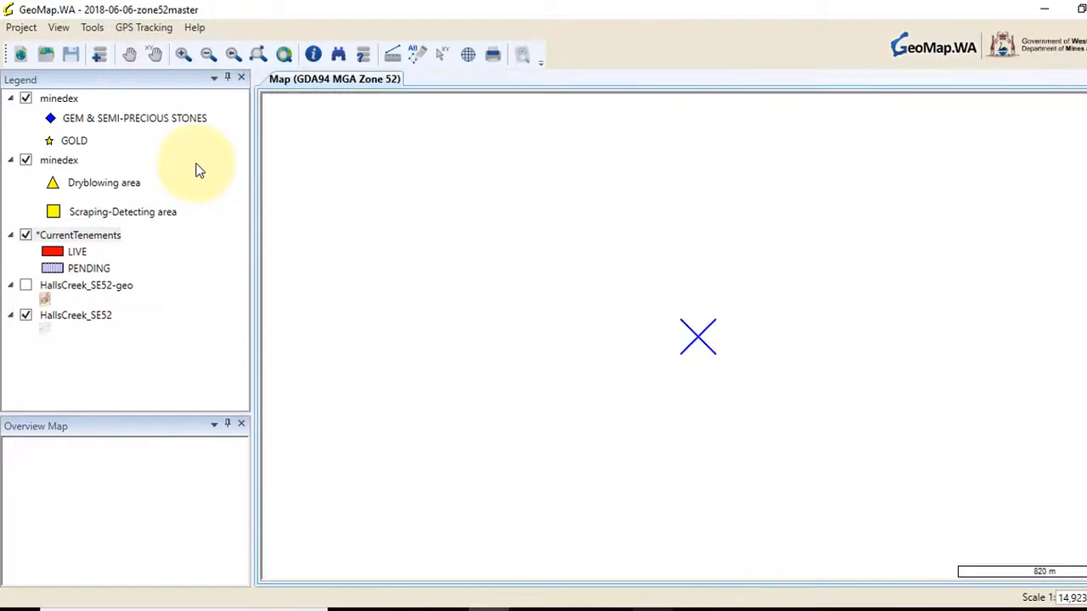
pyautogui.click(122, 32)
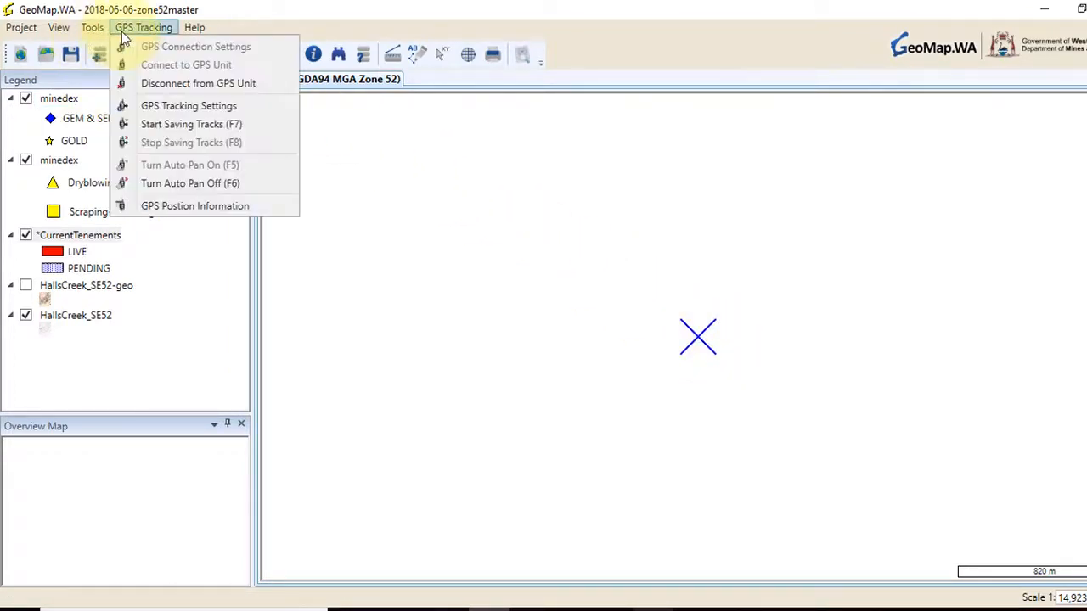
pyautogui.click(176, 182)
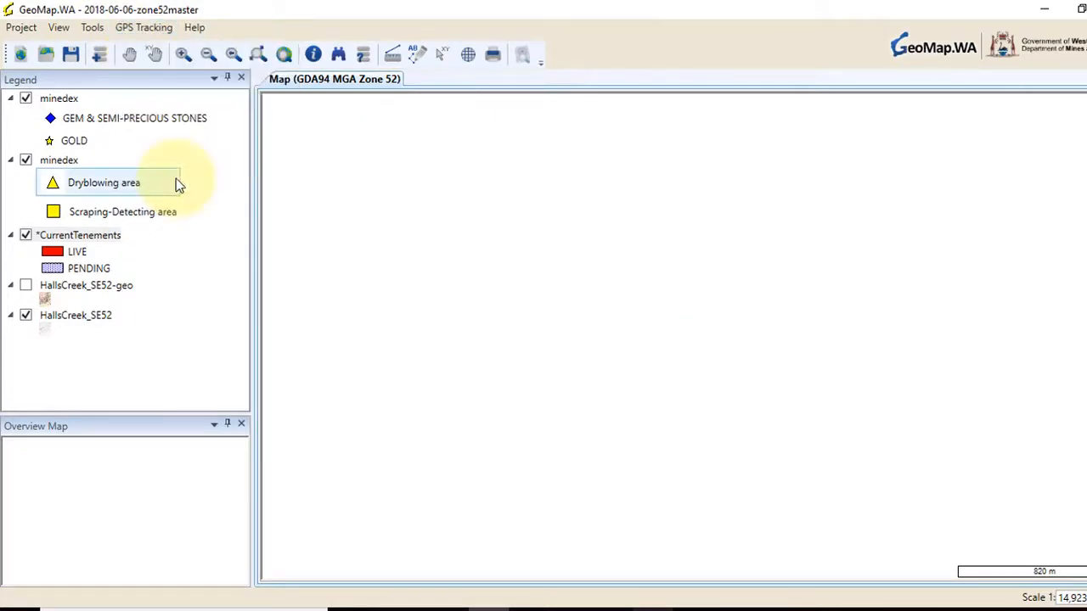
pyautogui.click(233, 53)
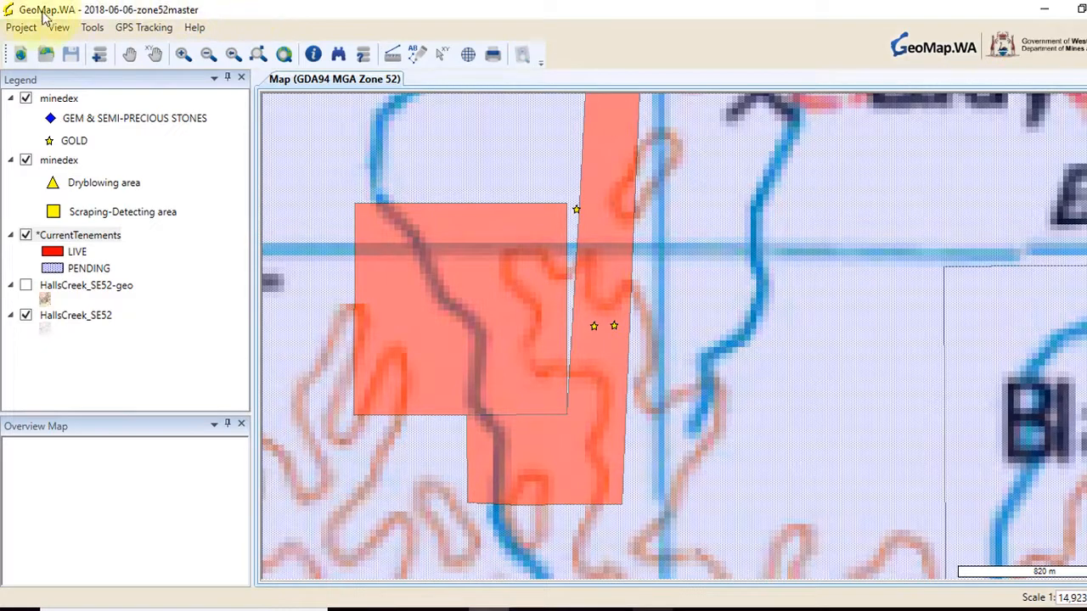
# Step: Open the recent project zone50_MASTER.gmp and turn on GPS auto pan
pyautogui.click(21, 28)
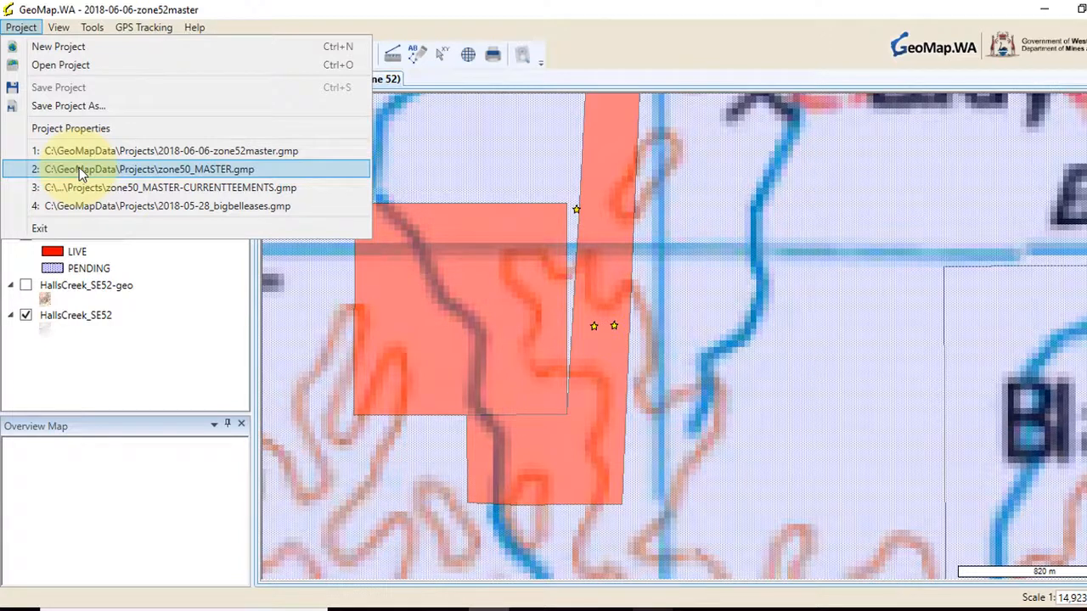
pyautogui.click(182, 184)
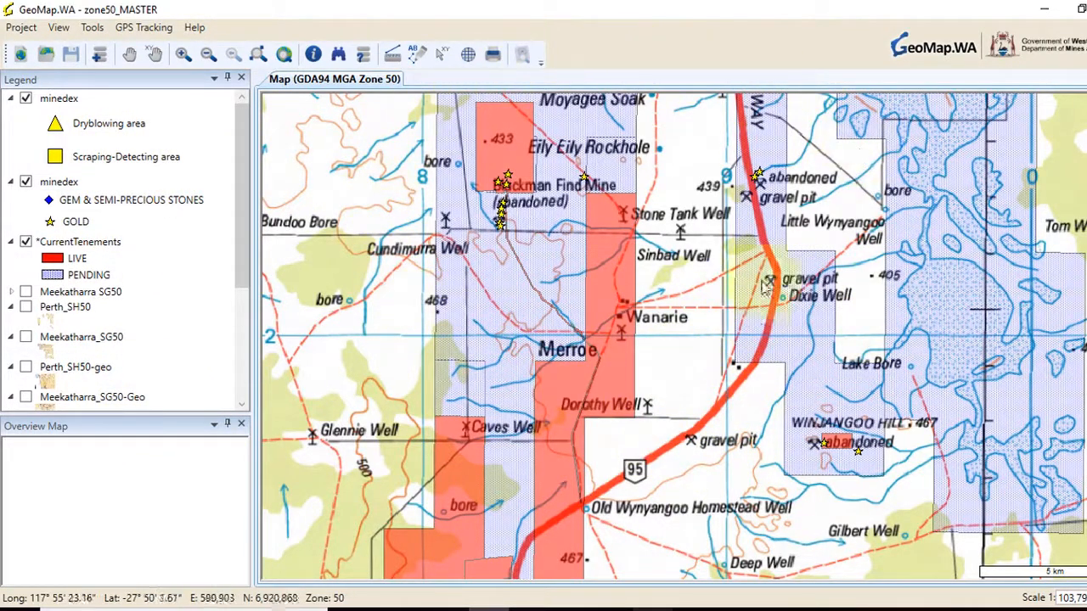
pyautogui.click(144, 33)
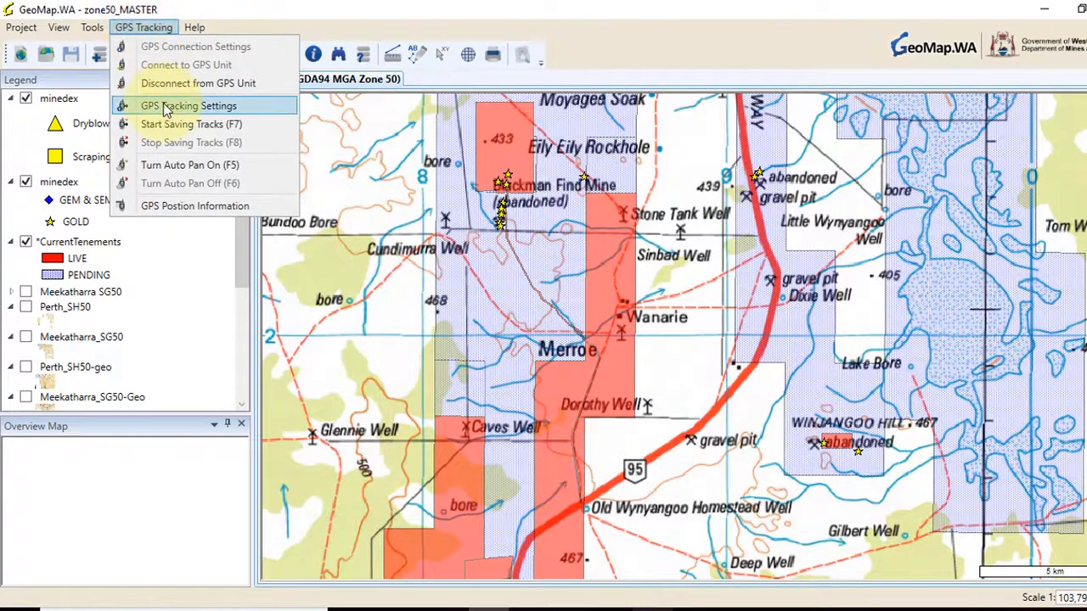
pyautogui.click(174, 163)
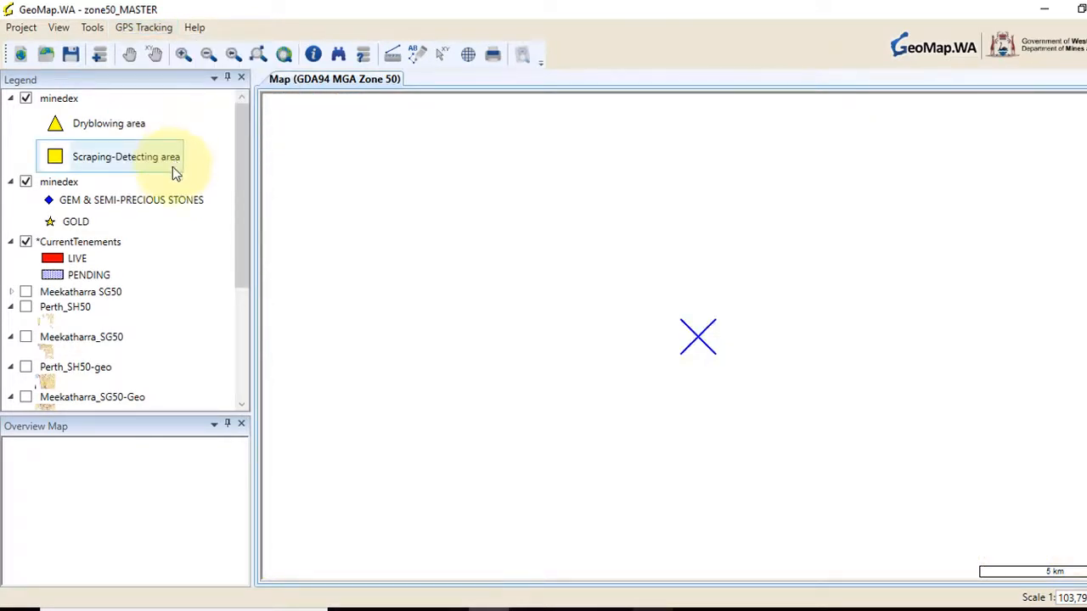
# Step: Show the Perth_SH50 topographic map layer and zoom in around the GPS position marker near Quinns Rocks
pyautogui.click(27, 367)
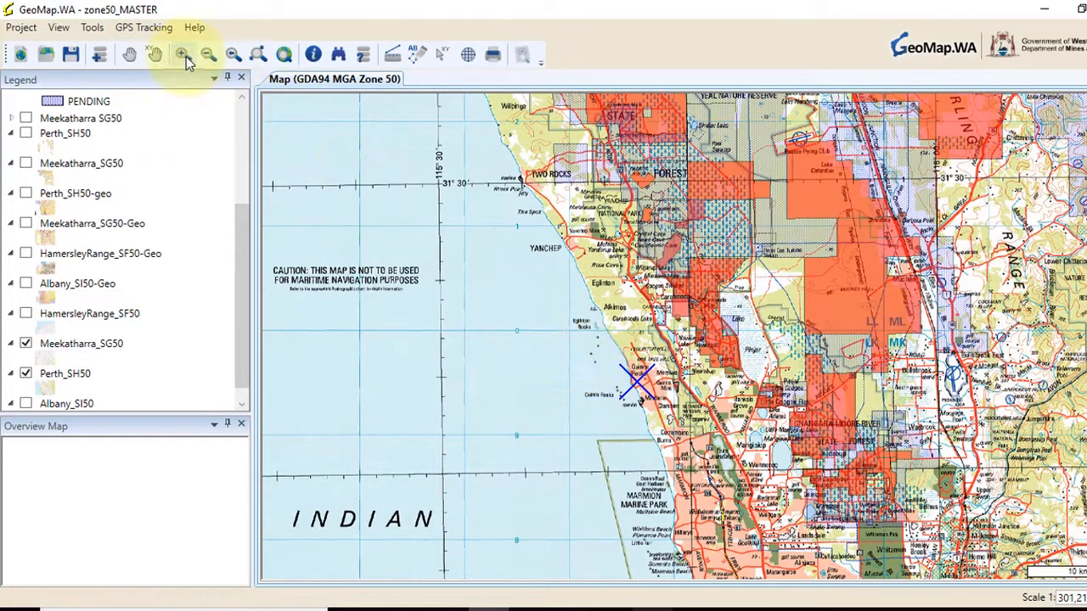
pyautogui.moveTo(582, 330); pyautogui.dragTo(687, 436)
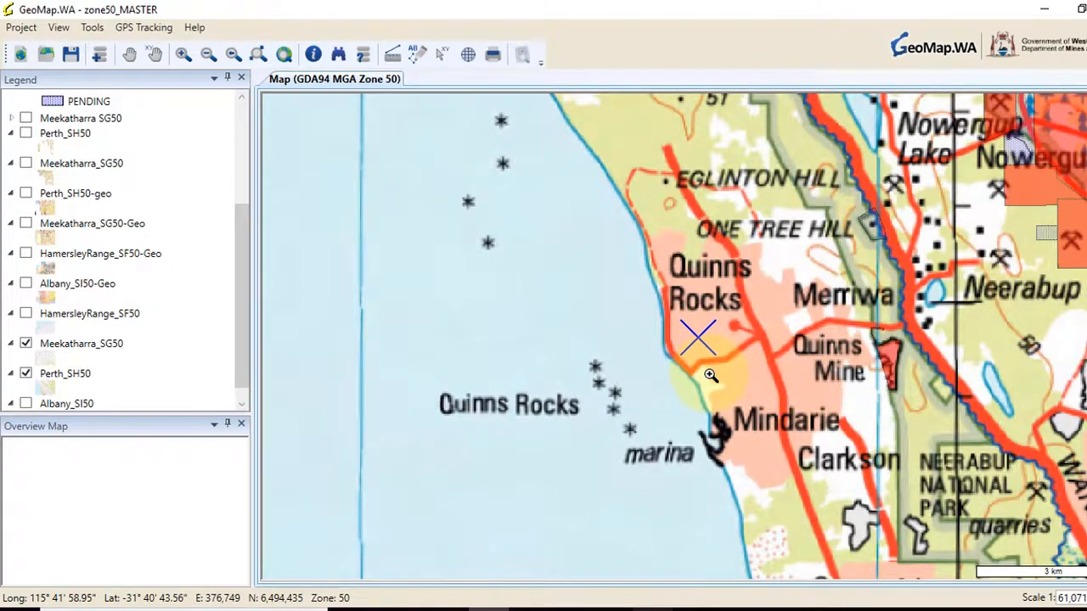
# Step: Switch to the Products & Courses page in Internet Explorer and look over the GeoMap training products and their prices
pyautogui.moveTo(448, 598)
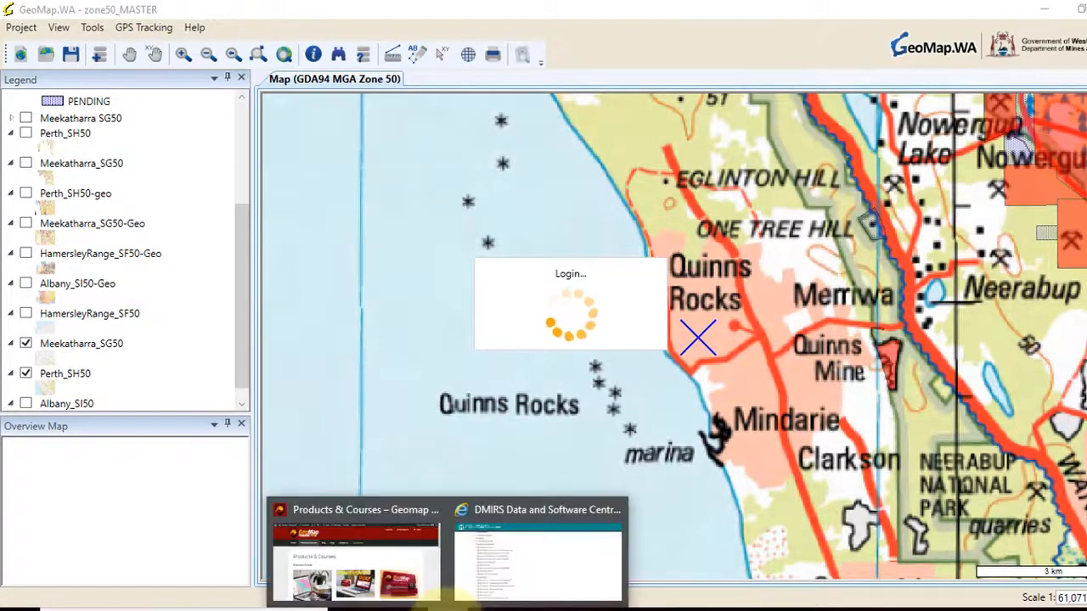
pyautogui.click(407, 558)
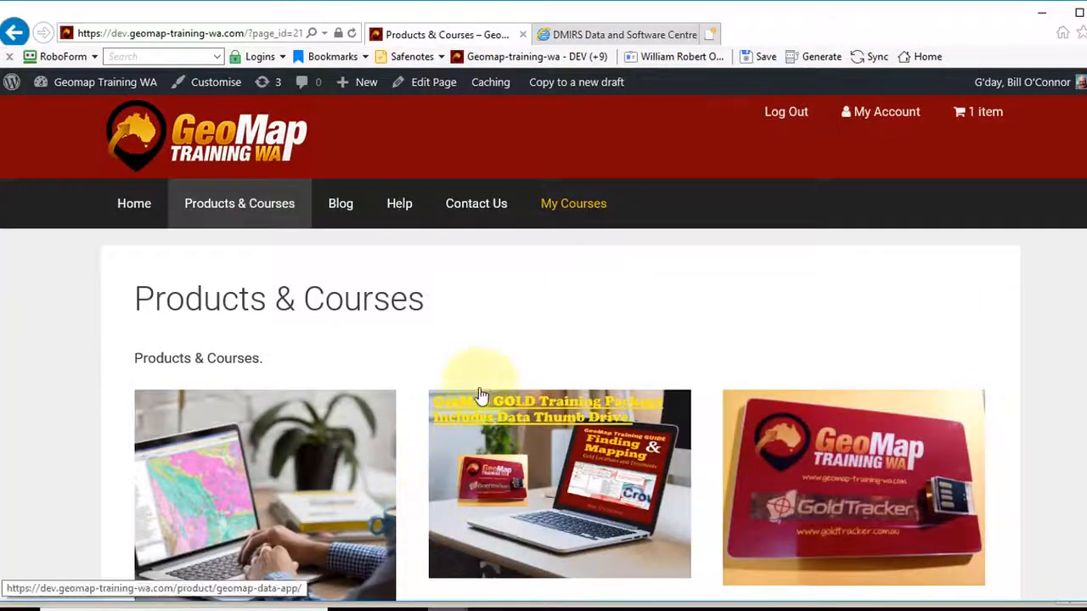
pyautogui.scroll(-2, 480, 389)
pyautogui.scroll(-1, 75, 369)
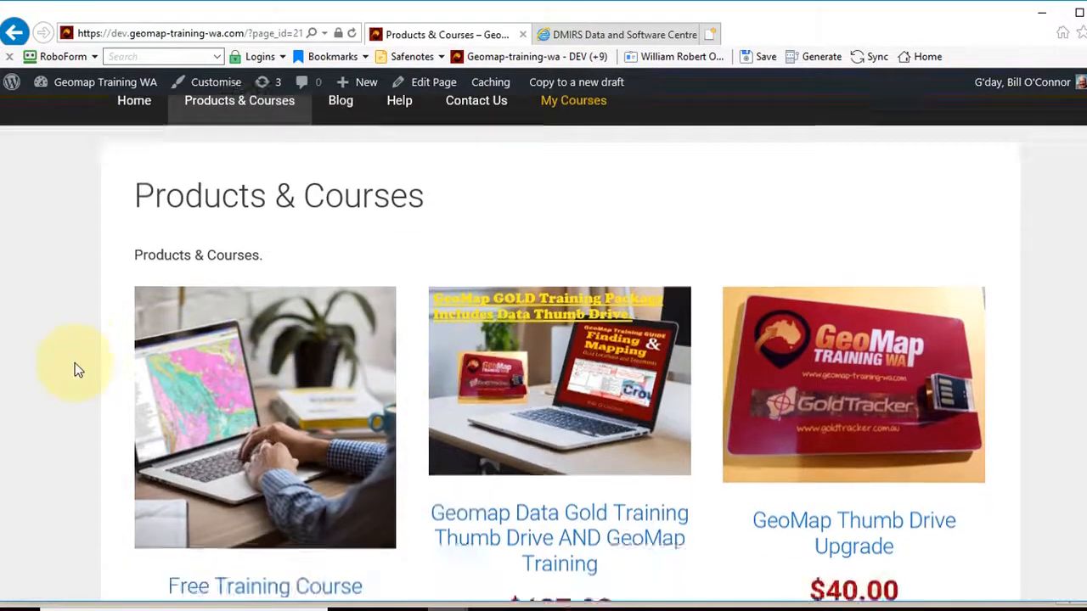
pyautogui.scroll(-2, 75, 370)
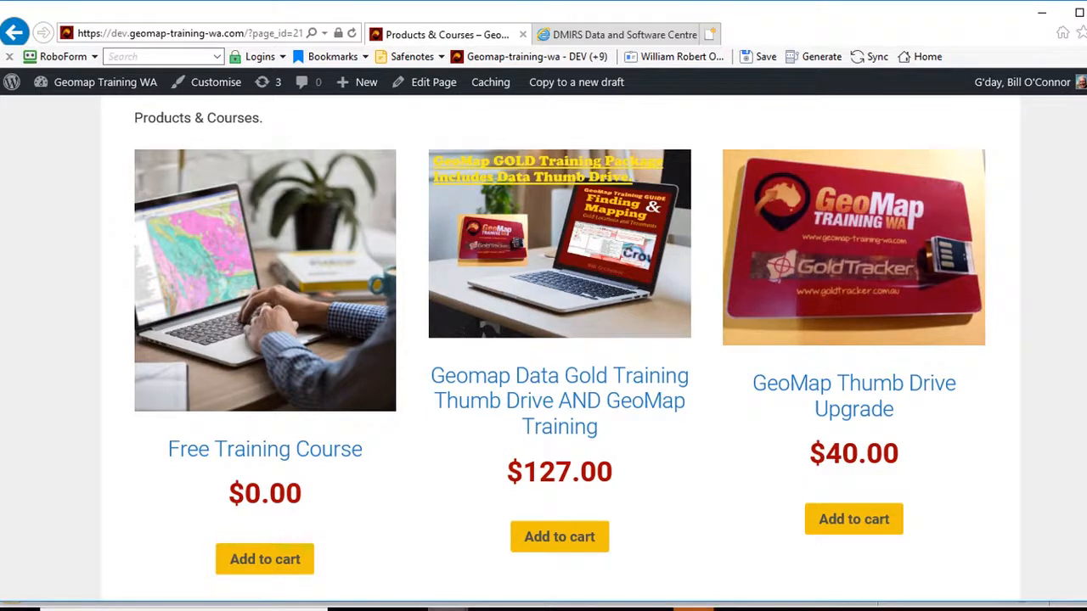
pyautogui.scroll(-1, 1082, 278)
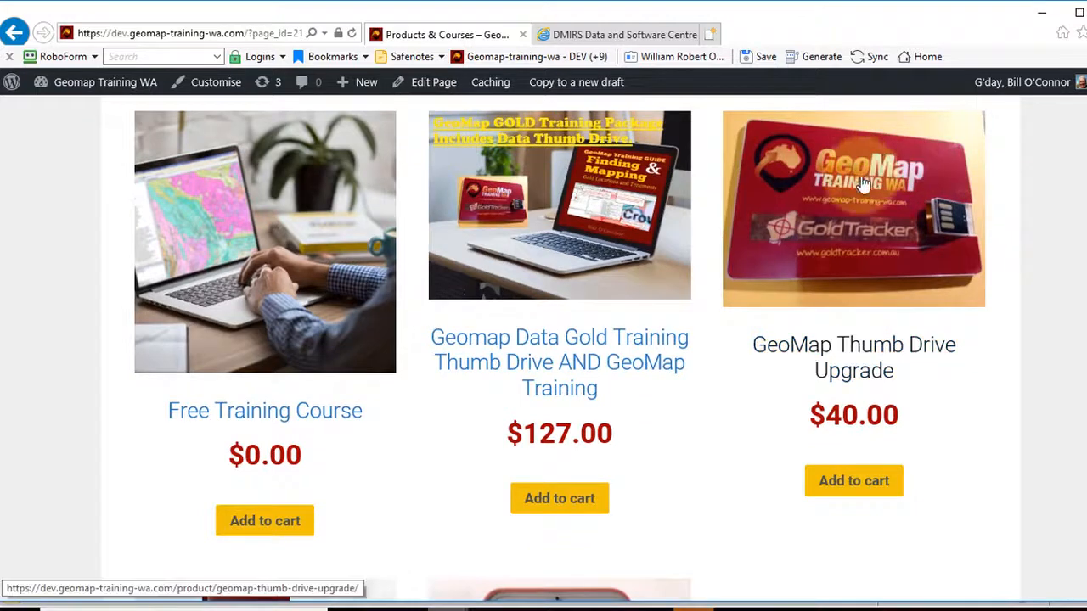
pyautogui.scroll(-2, 900, 204)
pyautogui.scroll(-3, 1010, 434)
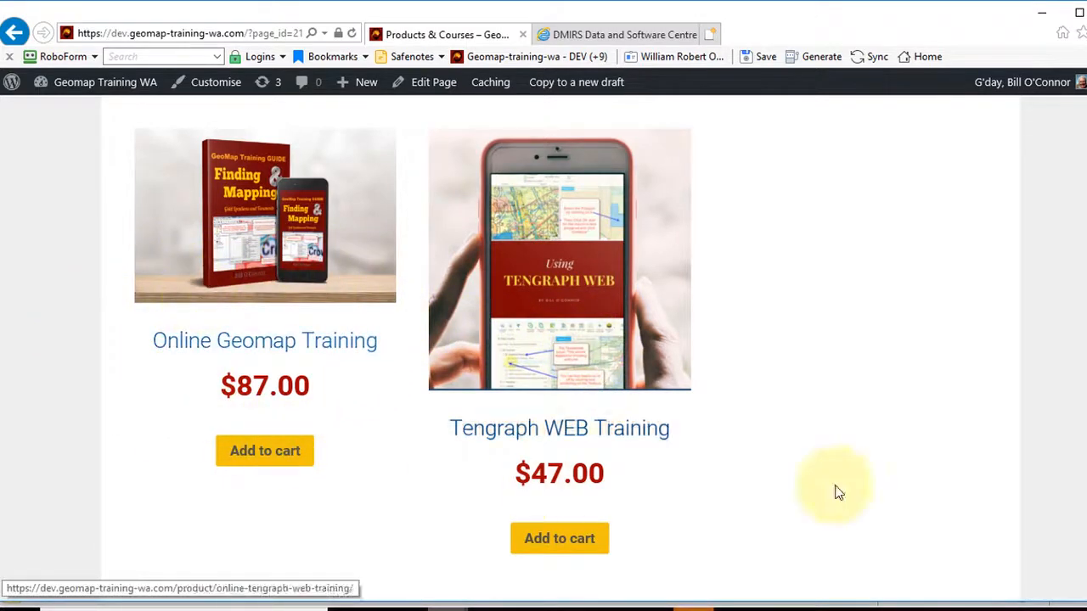
pyautogui.scroll(8, 560, 348)
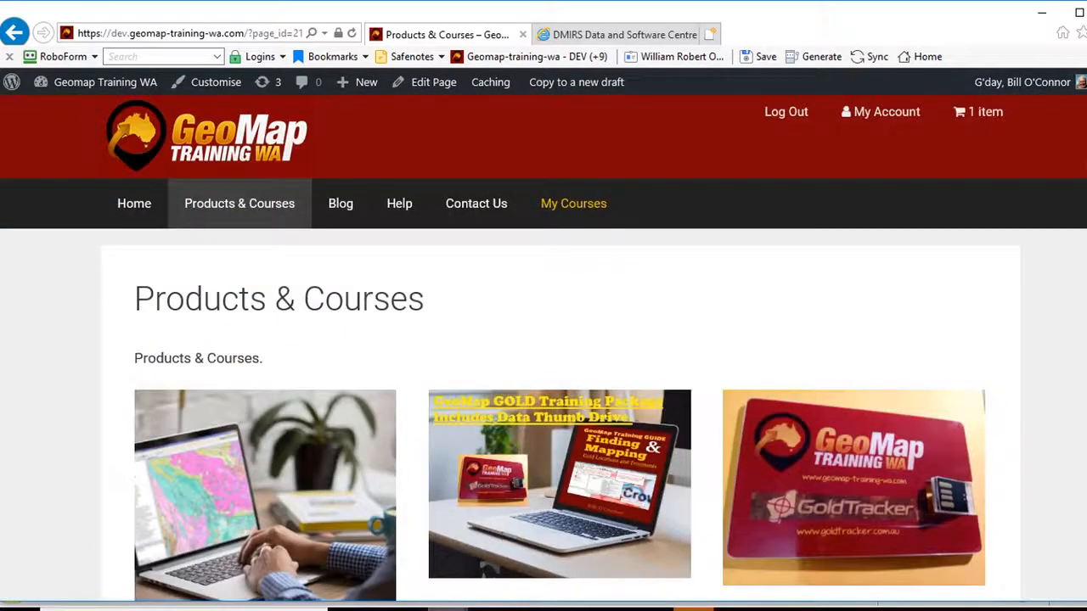